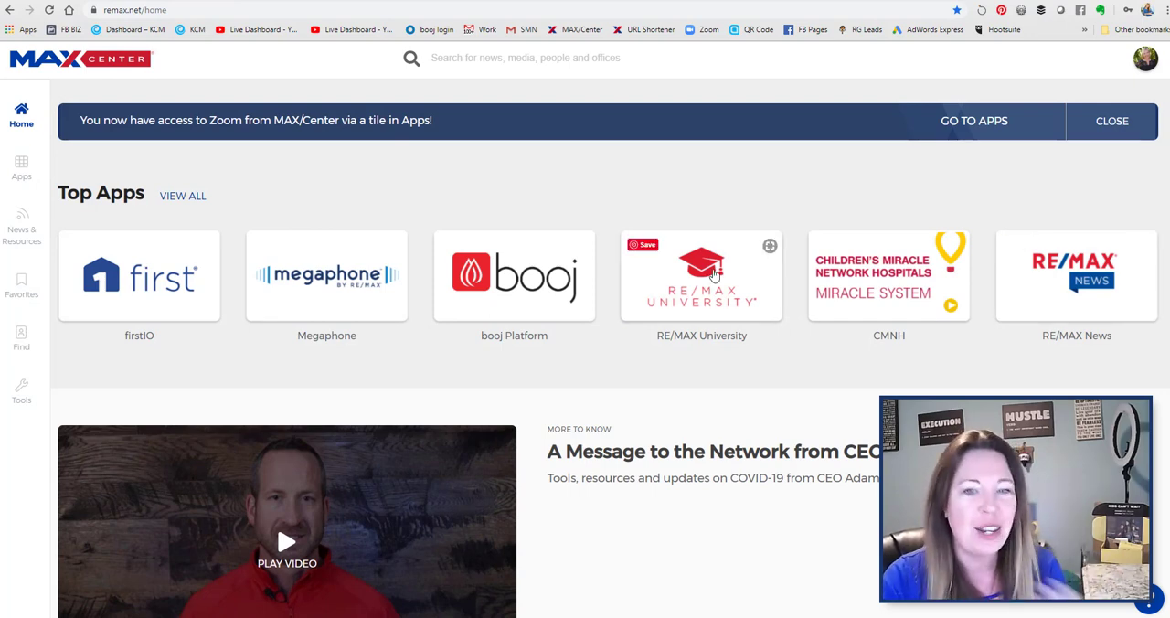
- Open the booj Platform, accept its Terms of Use Agreement and dismiss the scheduled maintenance notice
click(551, 290)
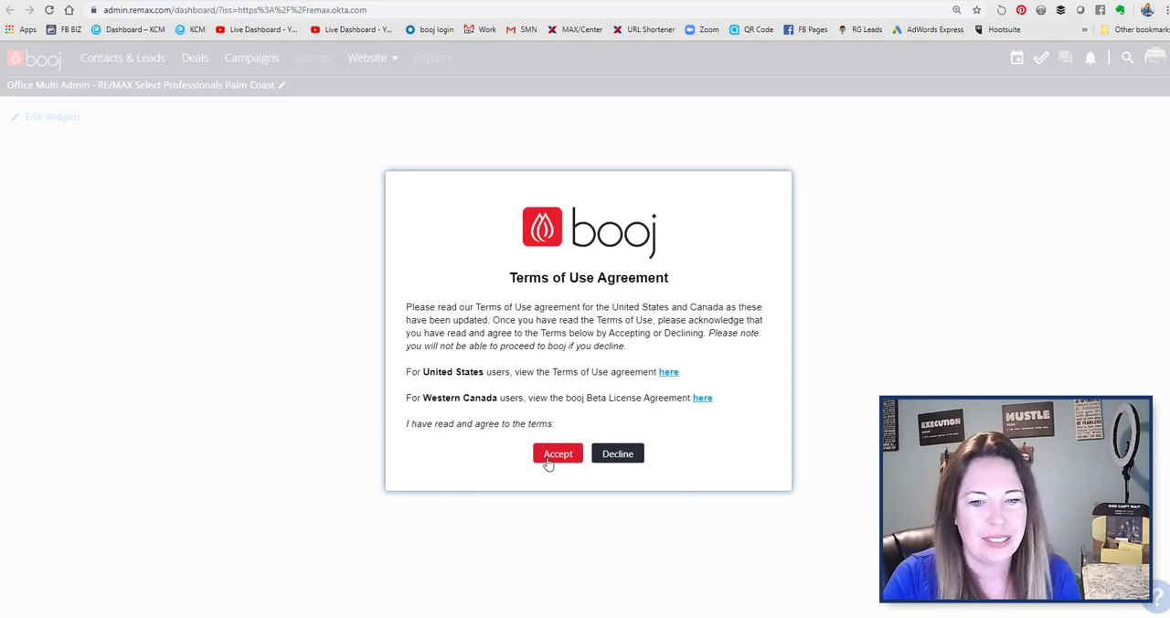
click(557, 454)
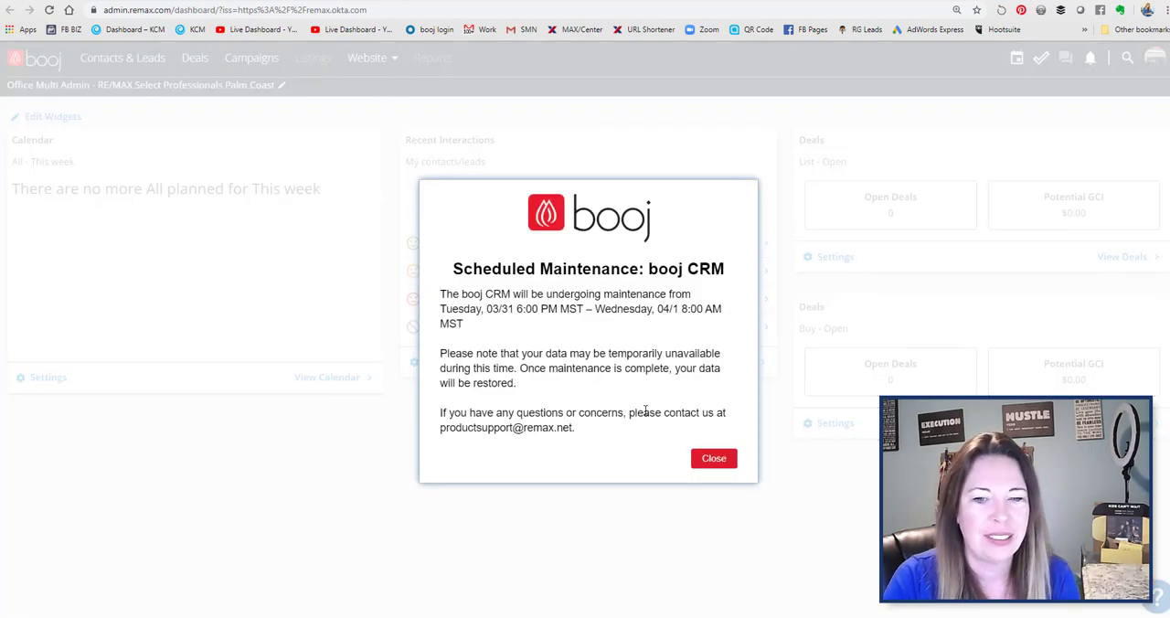
click(714, 459)
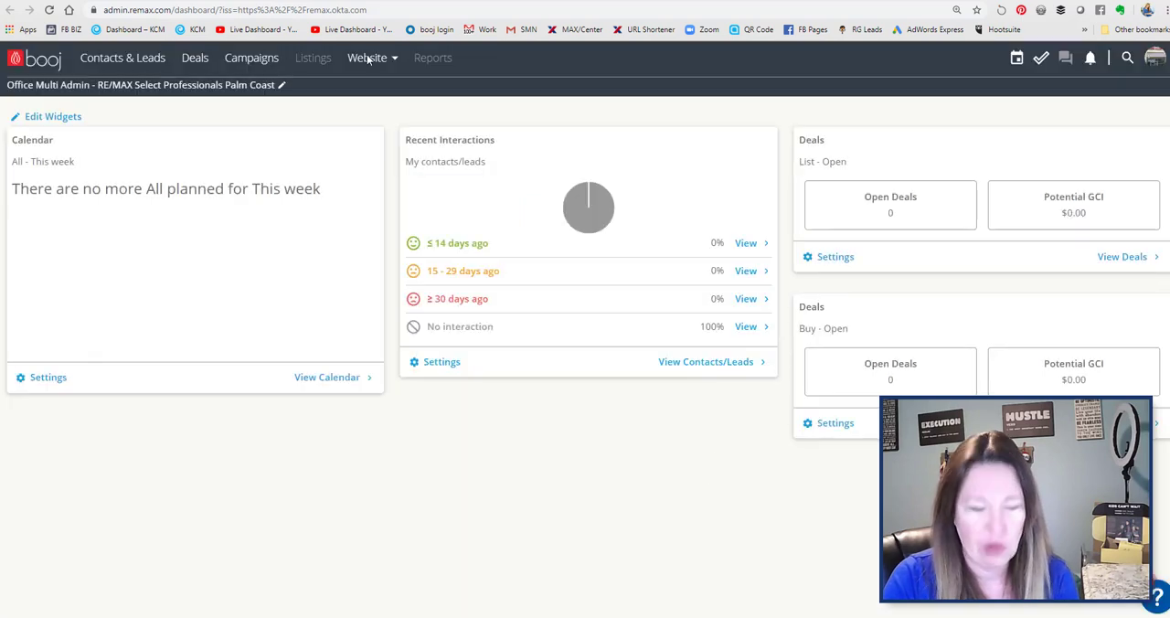
- Change the user role from office administrator to the individual agent's role
click(260, 86)
click(473, 182)
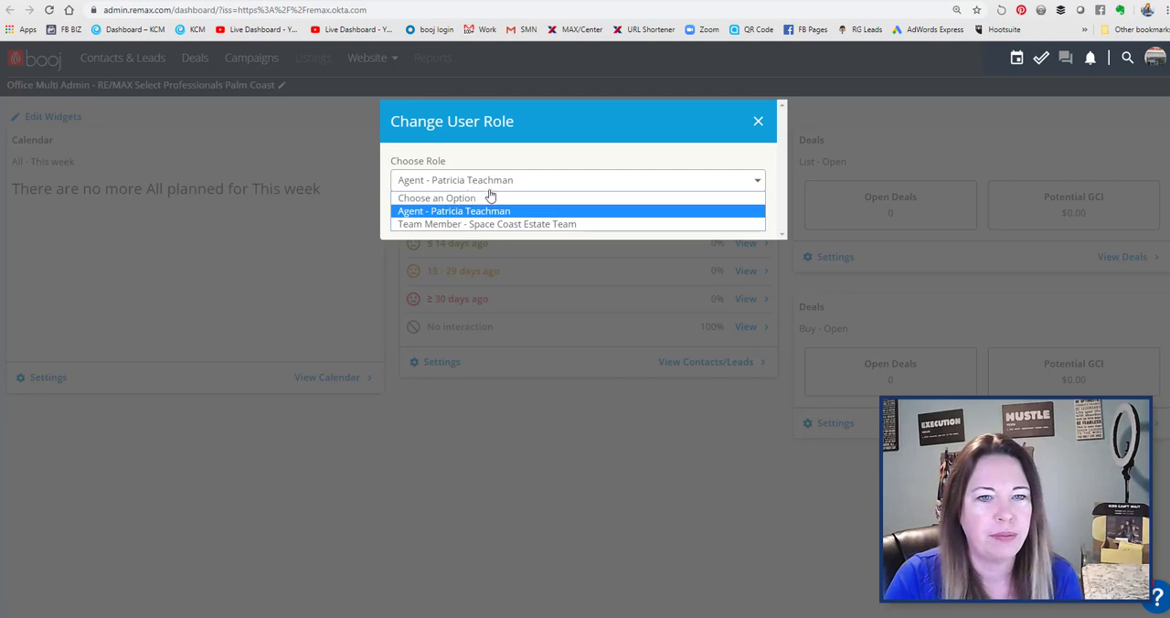
click(478, 187)
click(705, 218)
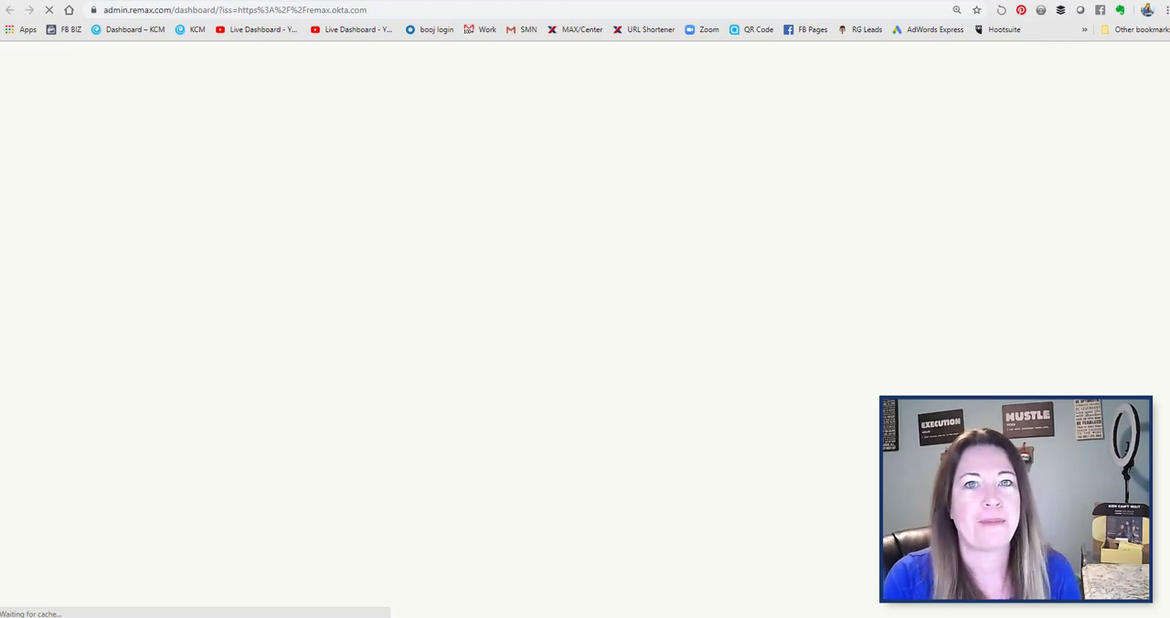
- Open the website dashboard and start editing the Agent Search Layout home page
click(387, 58)
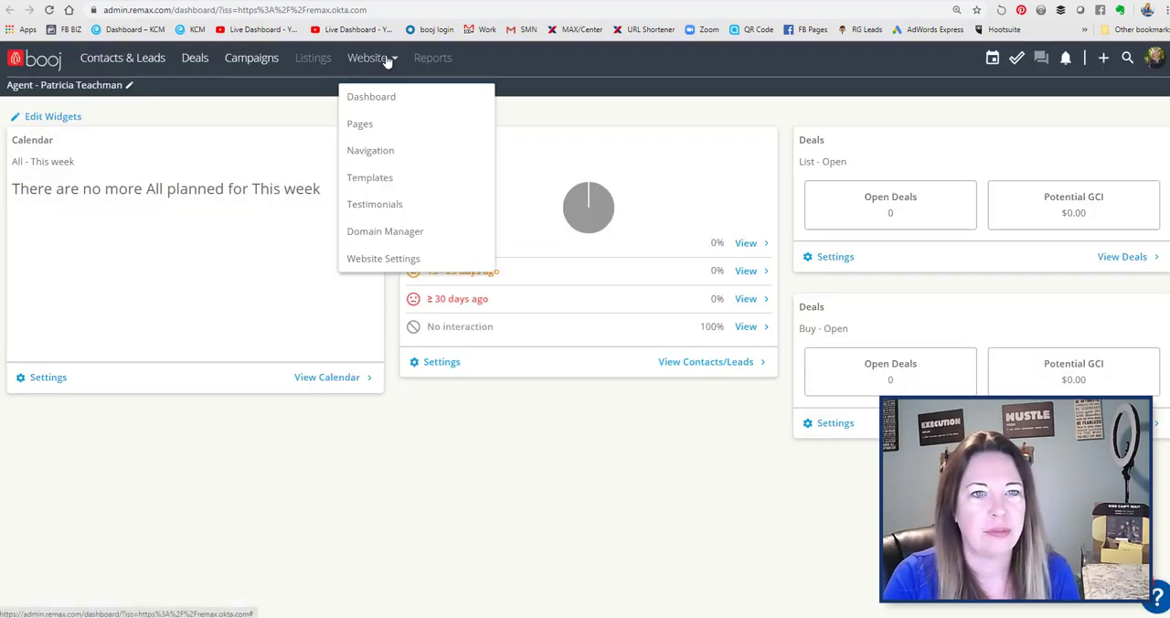
click(381, 103)
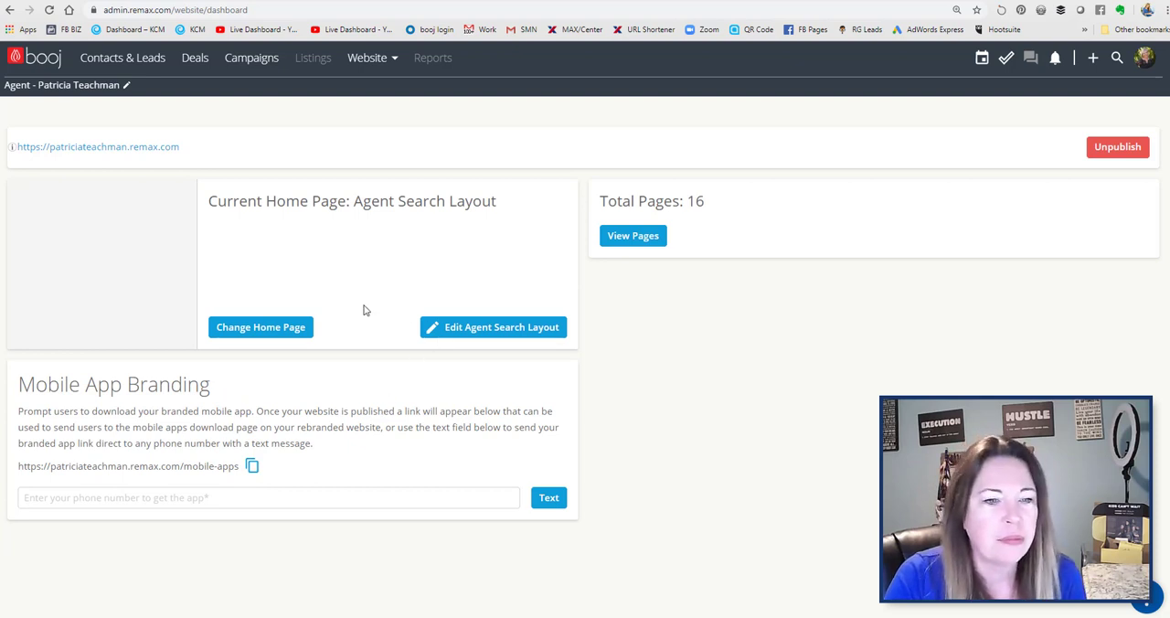
click(487, 329)
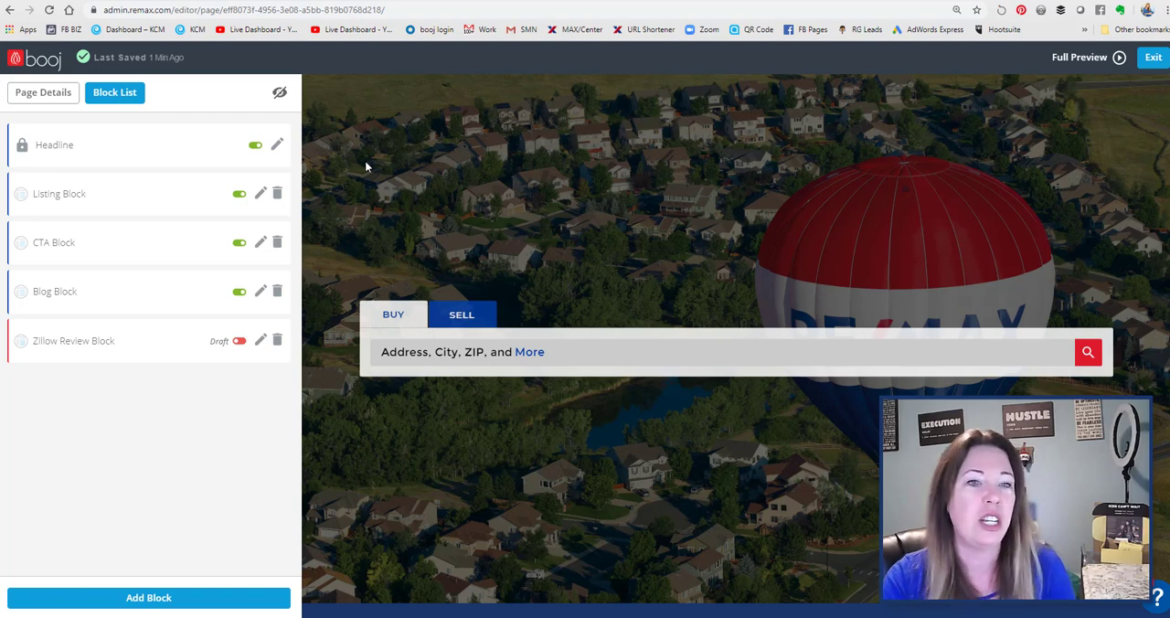
- Replace the Headline block's background image with the private "fl house" picture, accepting the content terms
click(276, 149)
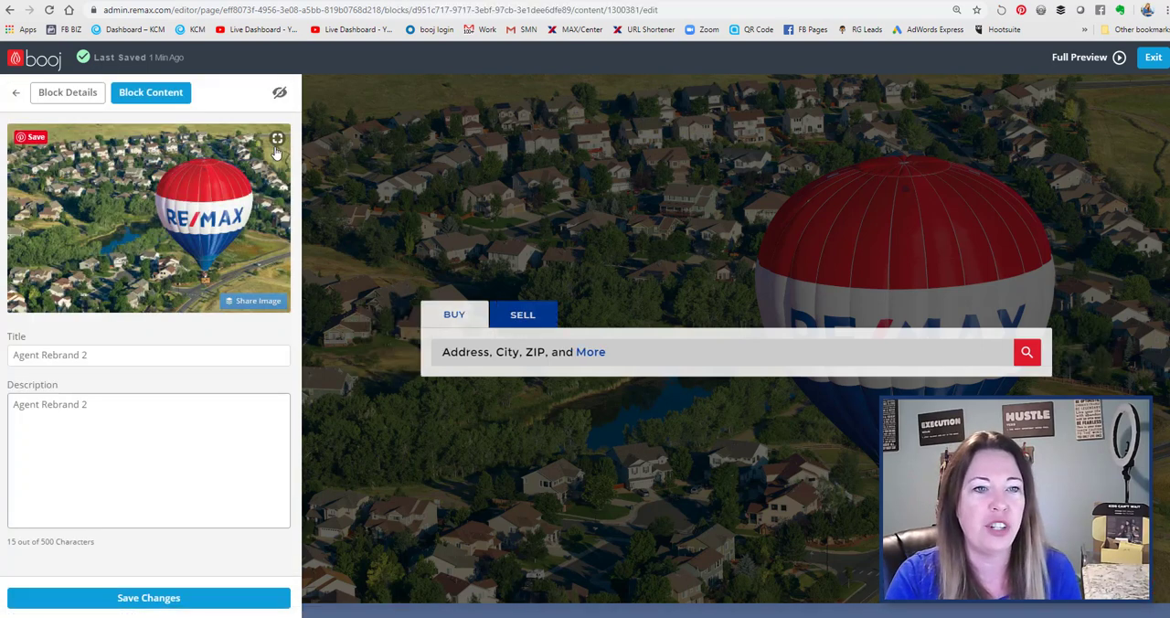
click(144, 235)
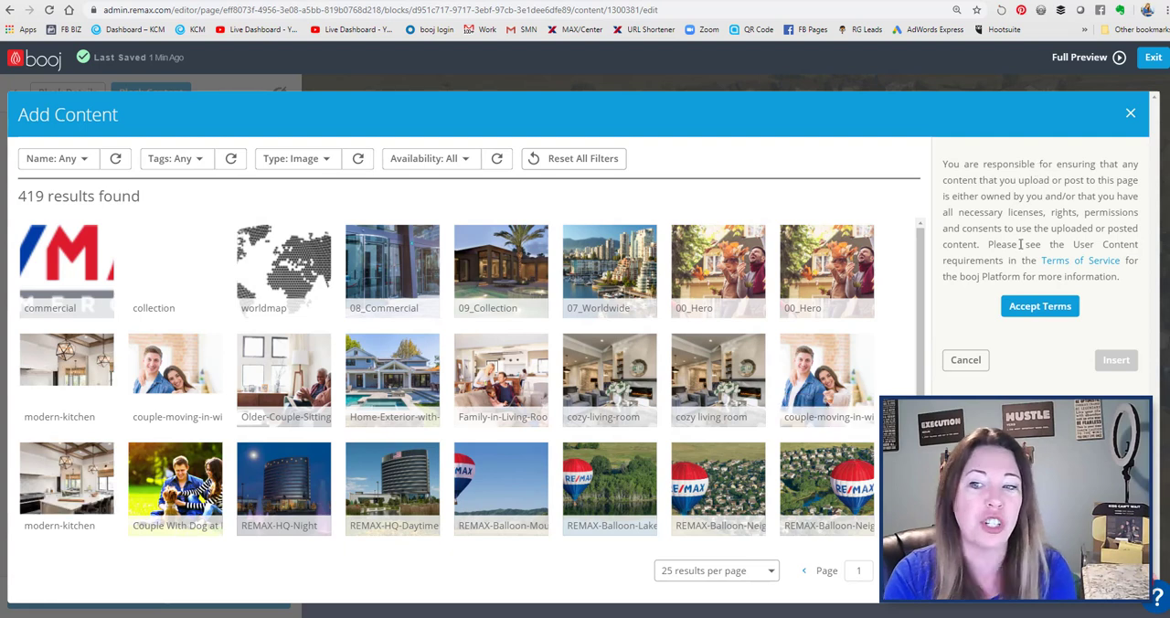
click(1024, 311)
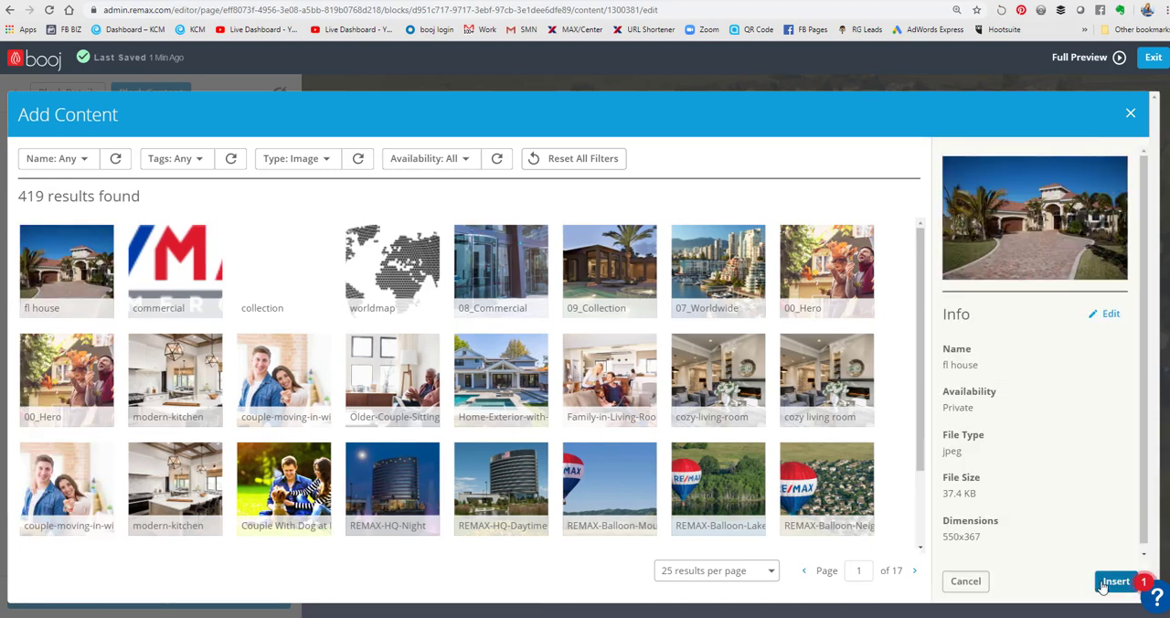
click(1115, 581)
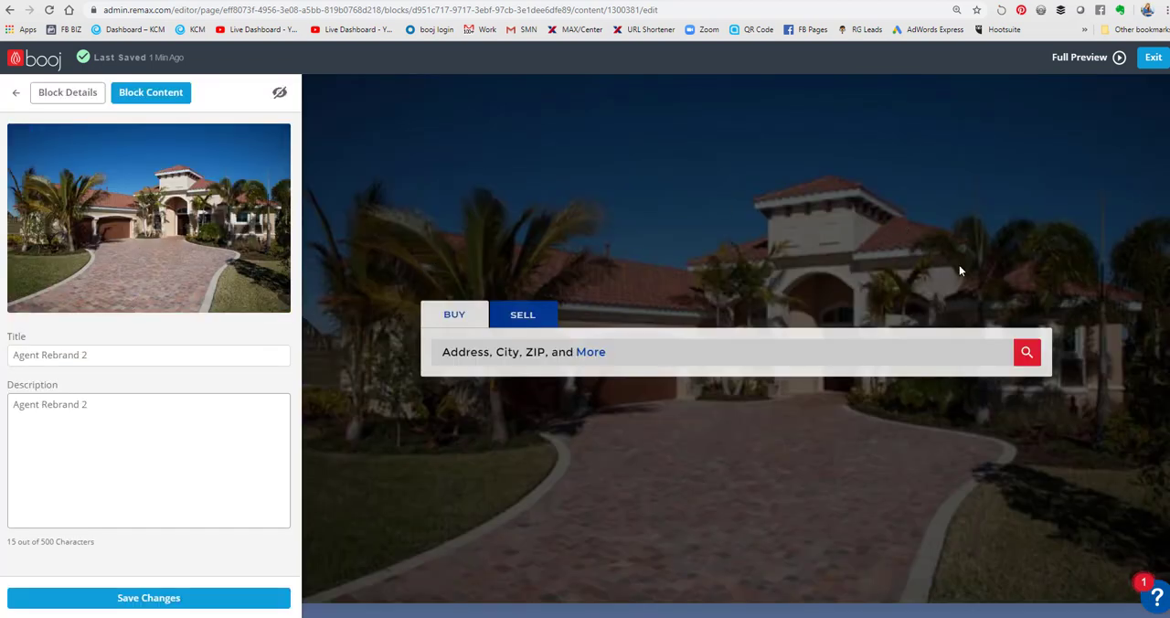
- Set the Headline image's title to "Florida House" and its description to "Space Coast Florida House", and save the changes
drag(118, 356, 3, 363)
text(Fl)
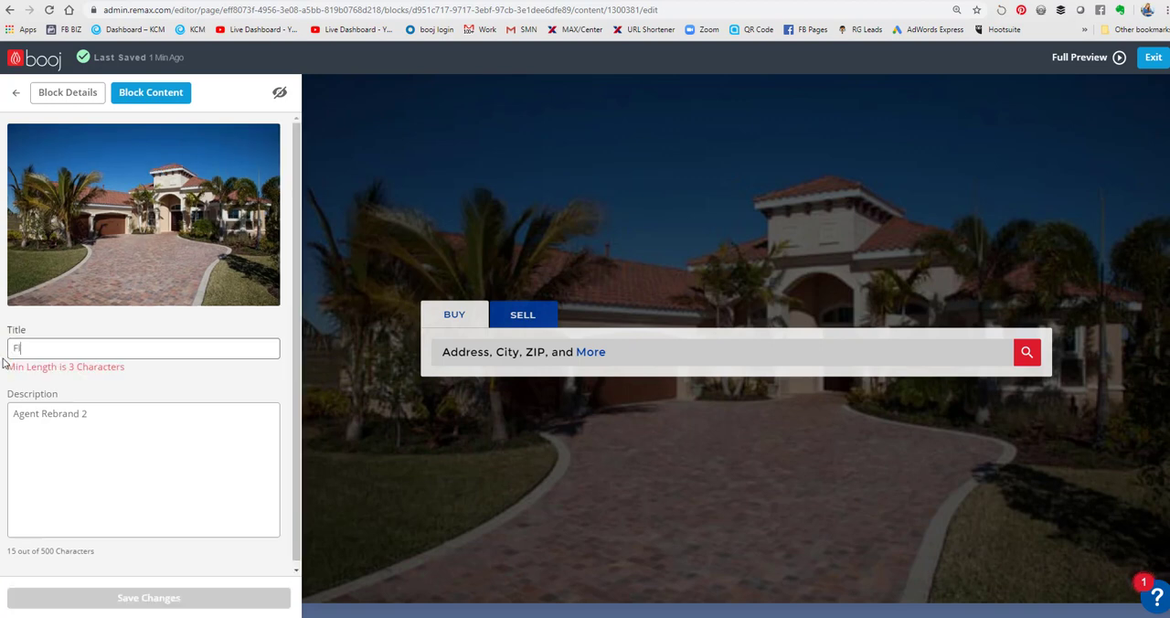
text(orida House)
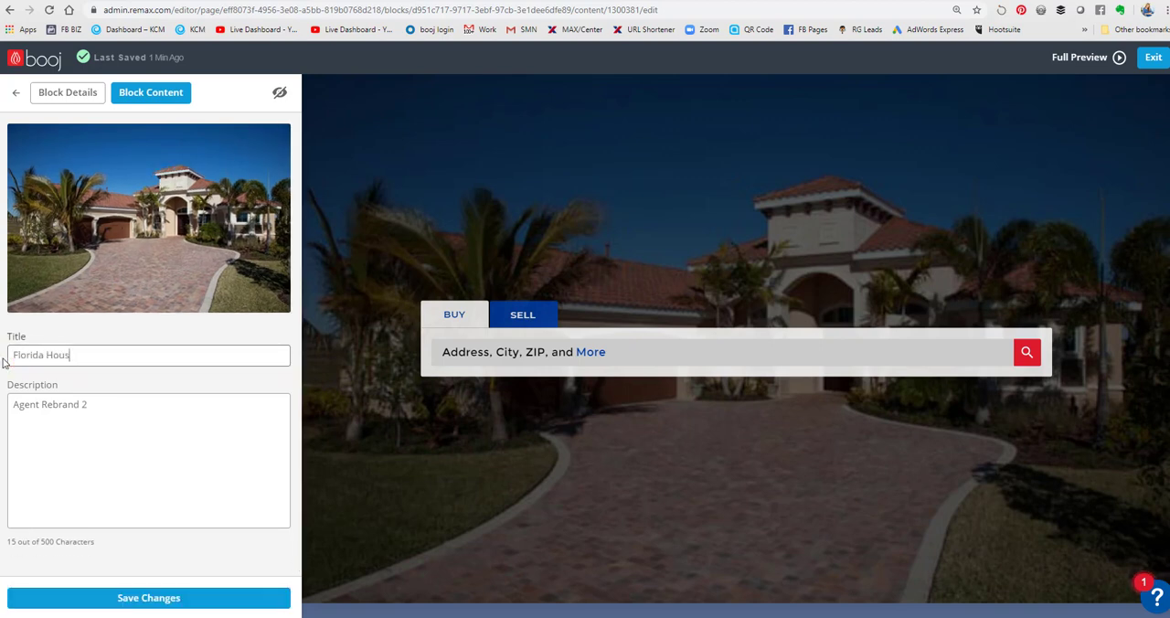
click(106, 413)
key(ctrl+a)
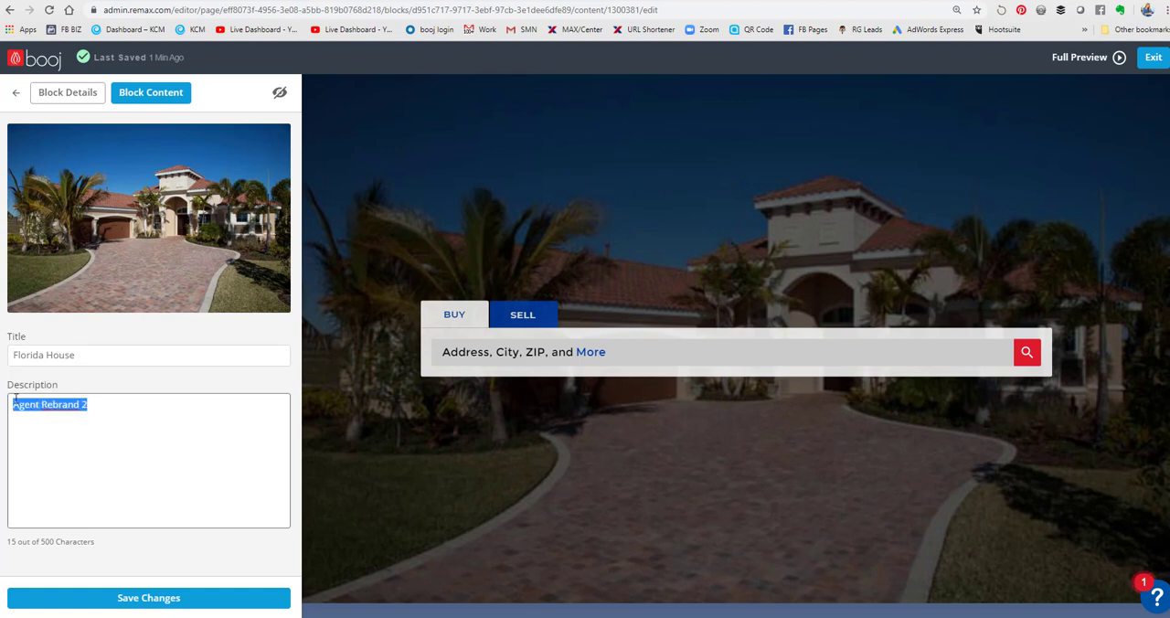
text(Space Coast Florida House)
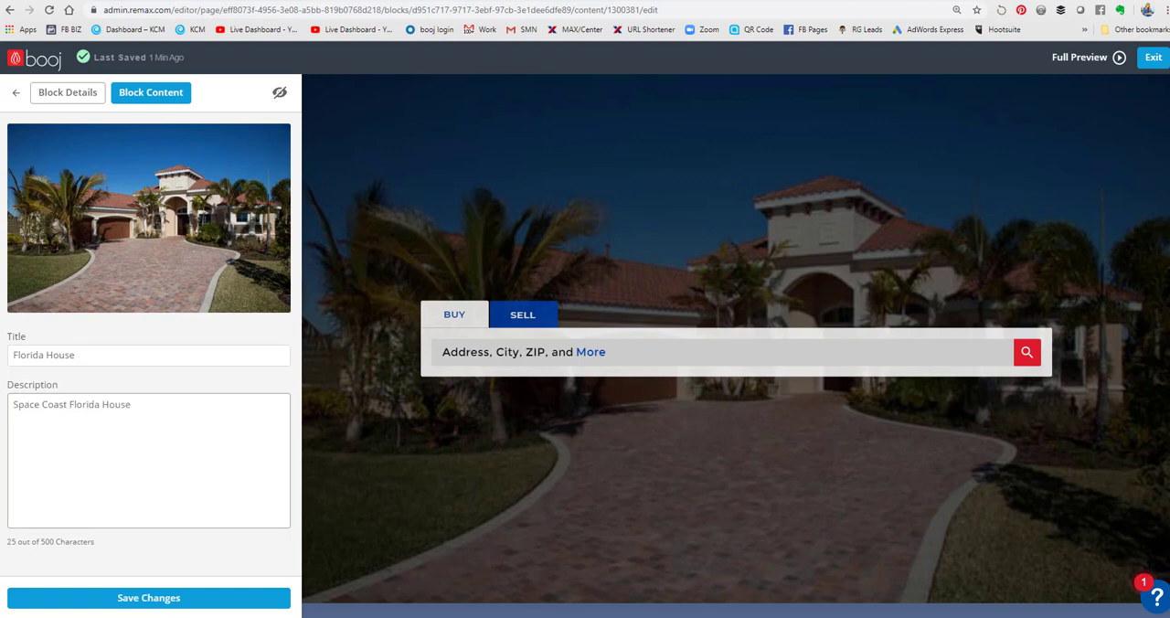
click(263, 599)
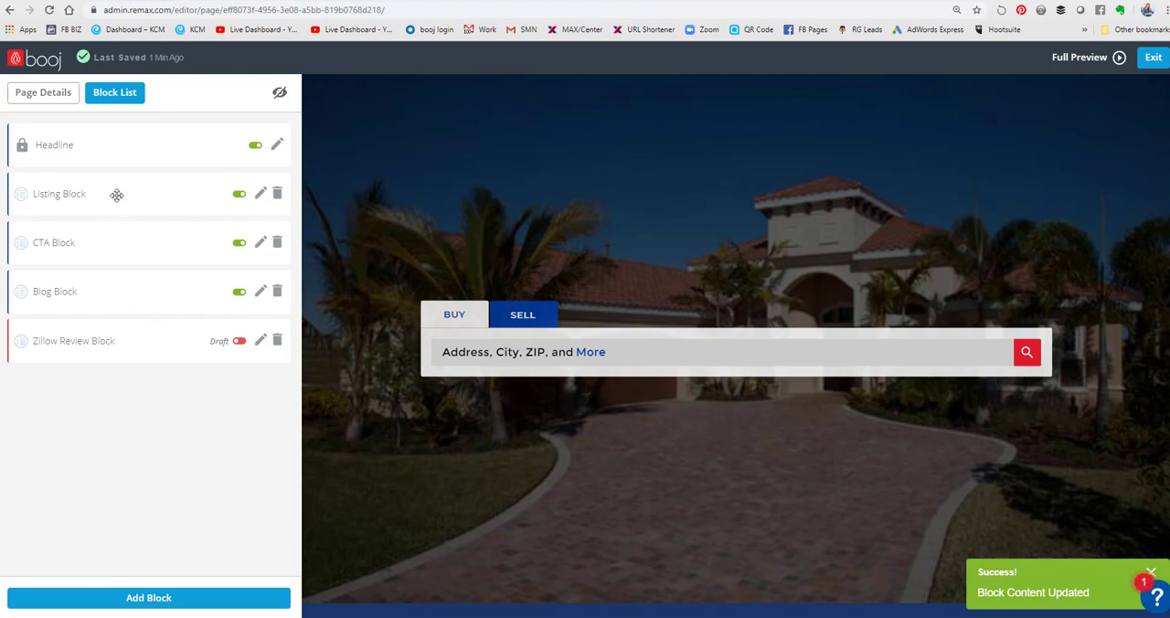
- Add a "Listing Block: Grid" block to the home page and save its content
scroll(545, 519, down, 3)
scroll(546, 519, down, 4)
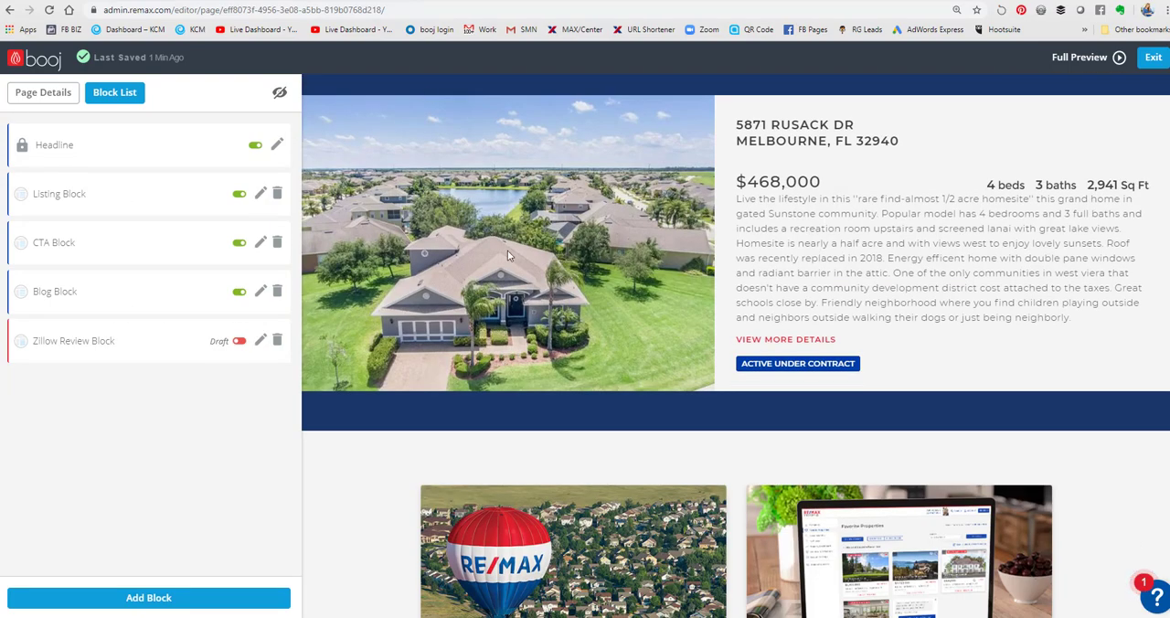
scroll(508, 251, up, 1)
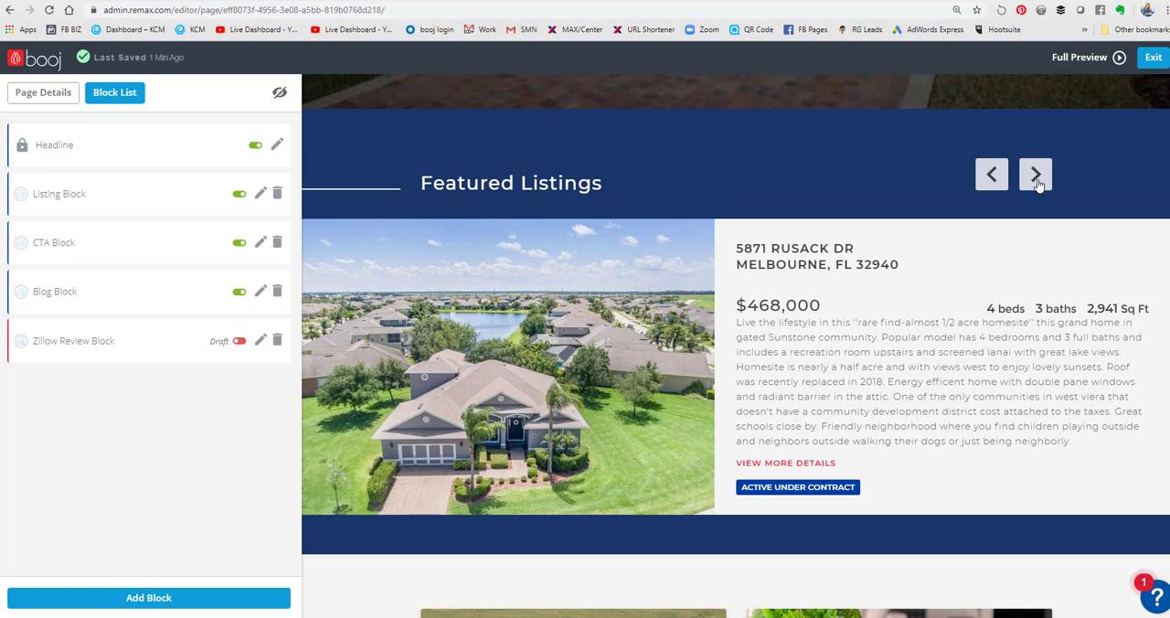
click(167, 595)
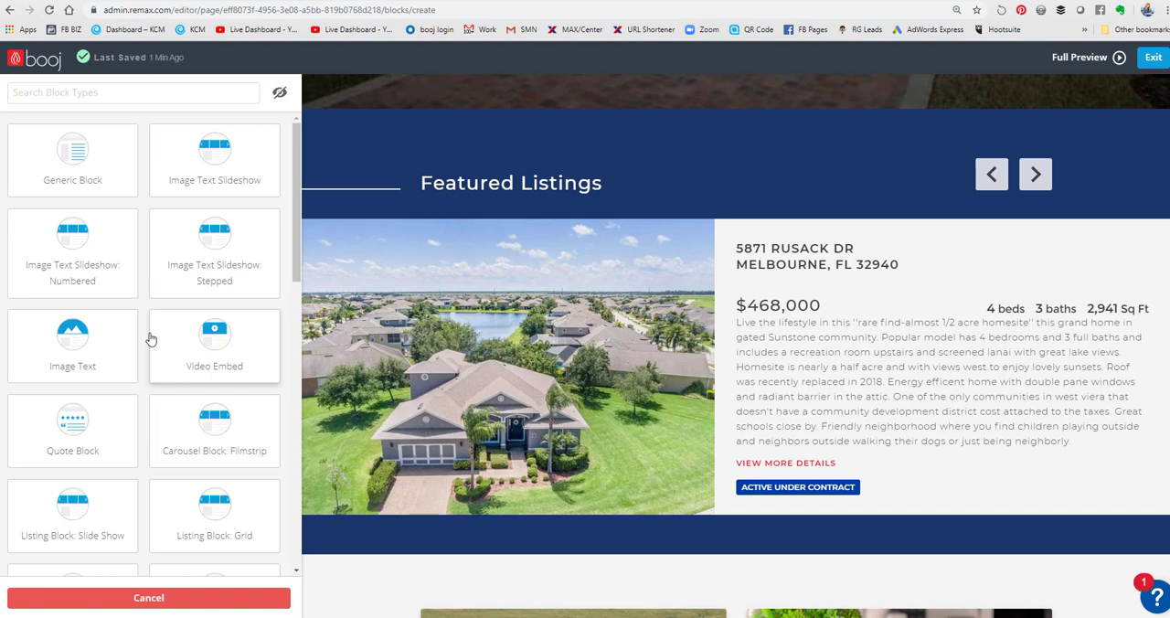
scroll(152, 337, down, 2)
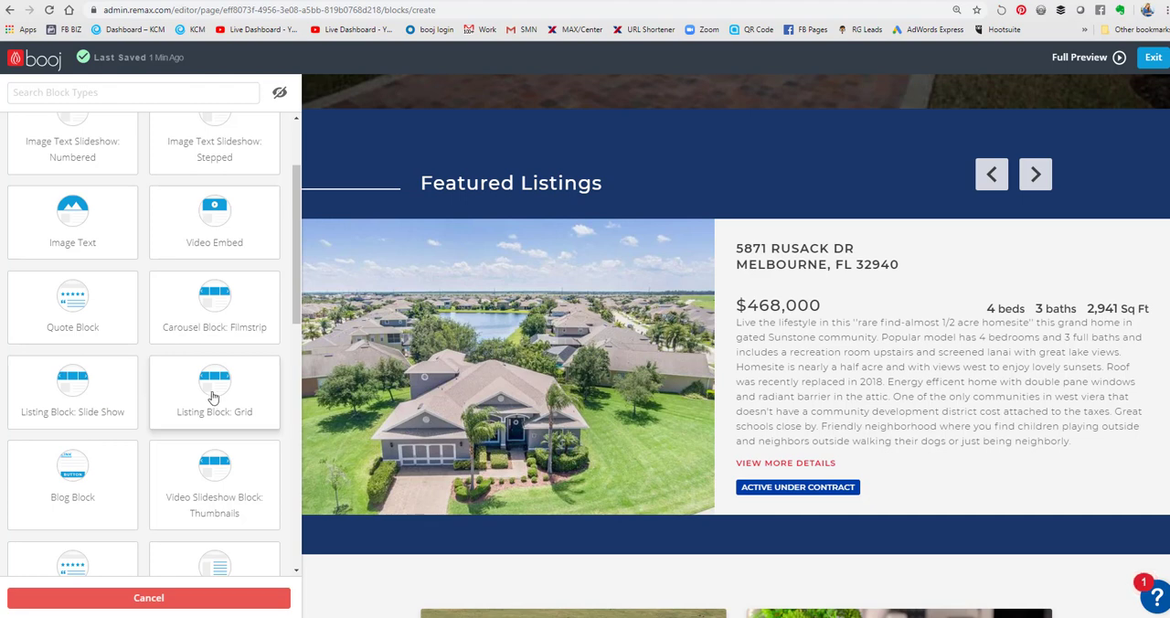
scroll(212, 396, down, 1)
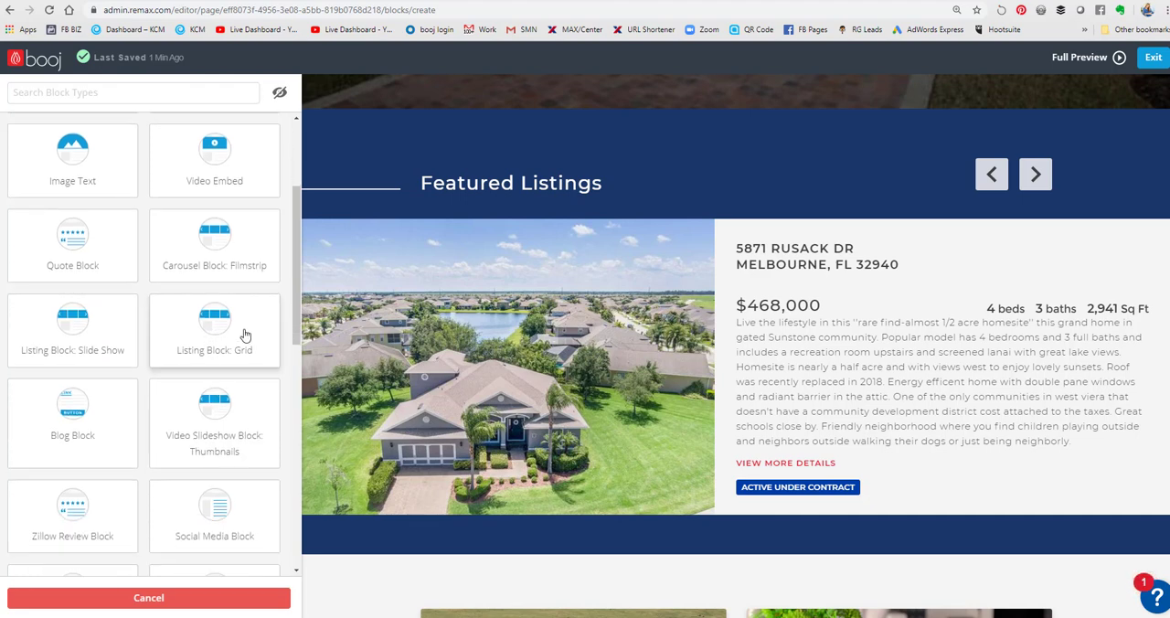
click(245, 335)
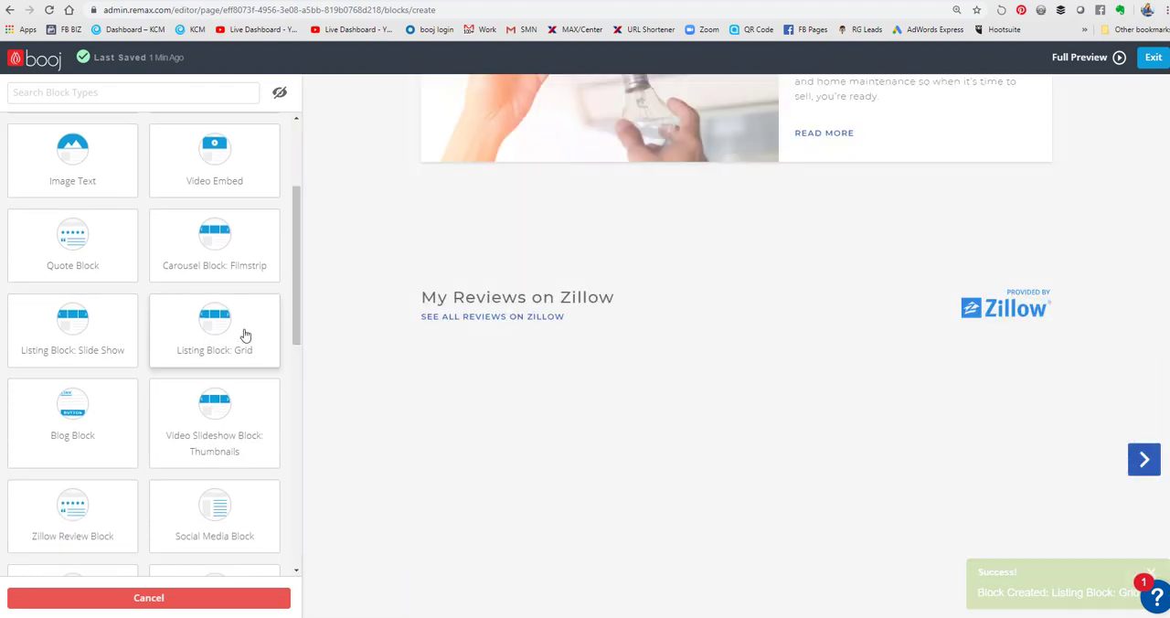
scroll(510, 376, up, 4)
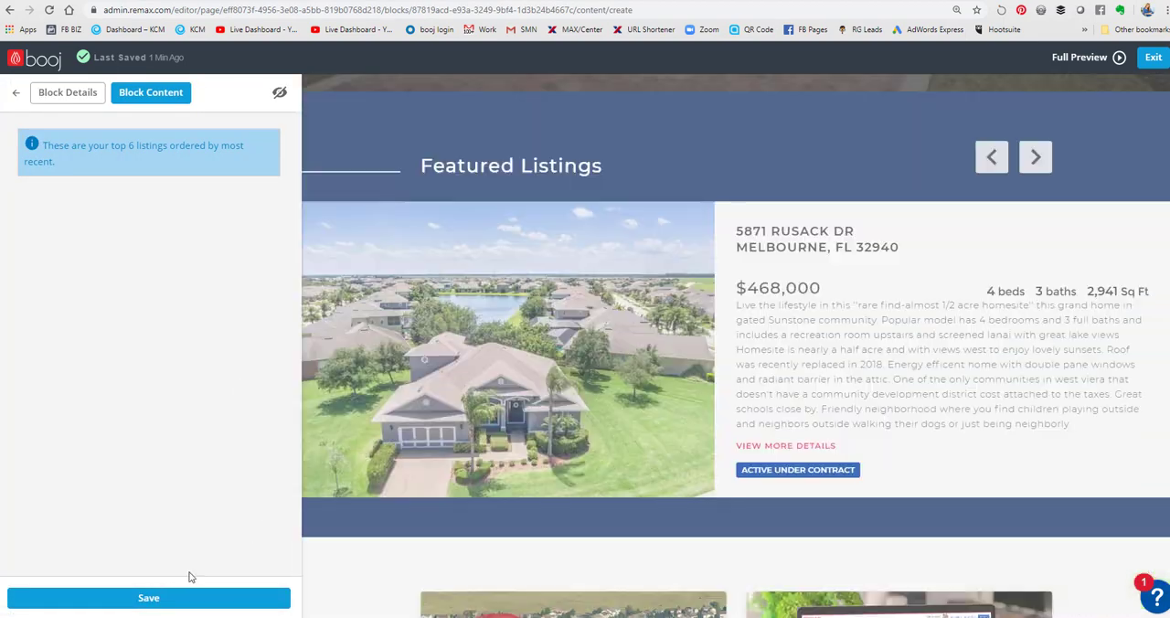
click(169, 592)
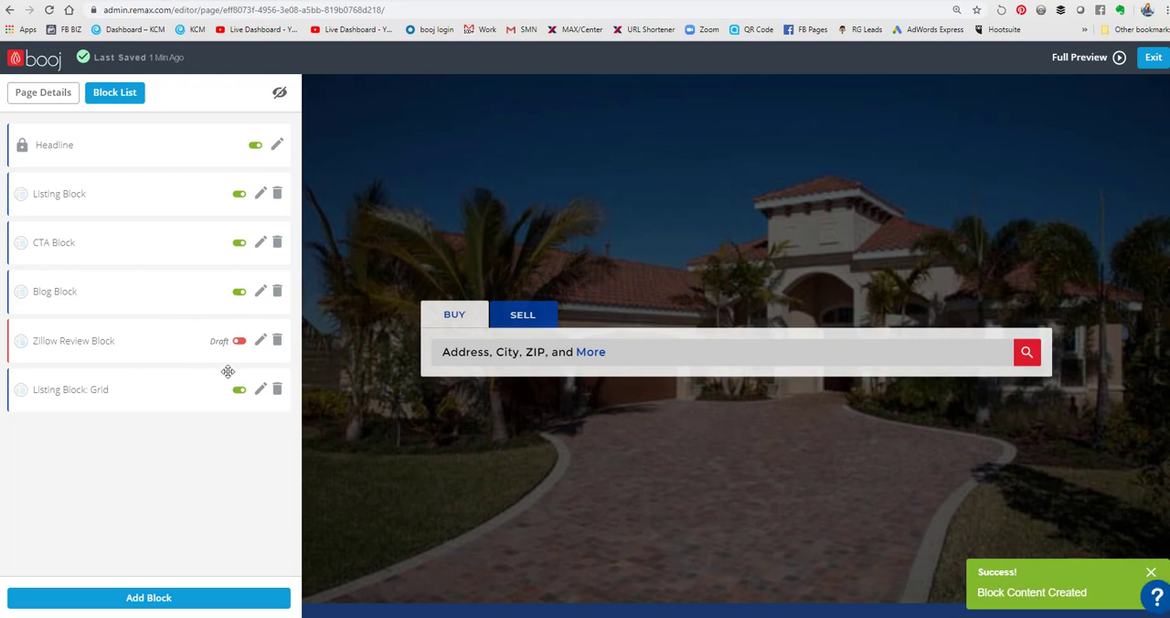
- Move the Listing Block: Grid directly below the Headline block and switch it from draft to published
scroll(463, 417, down, 20)
scroll(468, 403, down, 3)
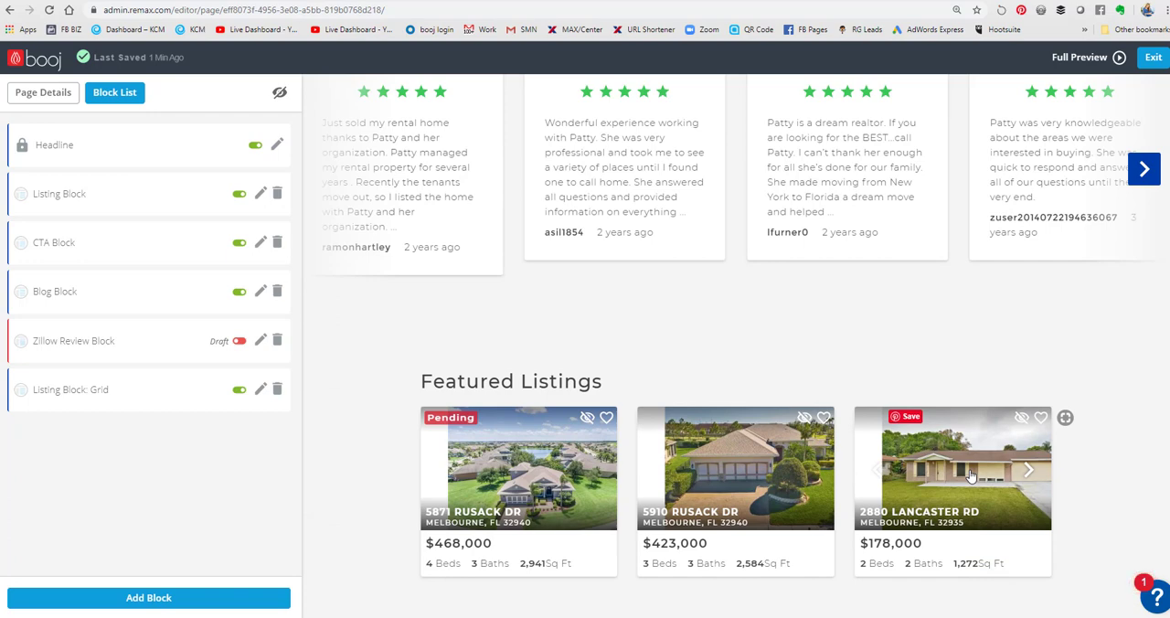
drag(172, 390, 174, 212)
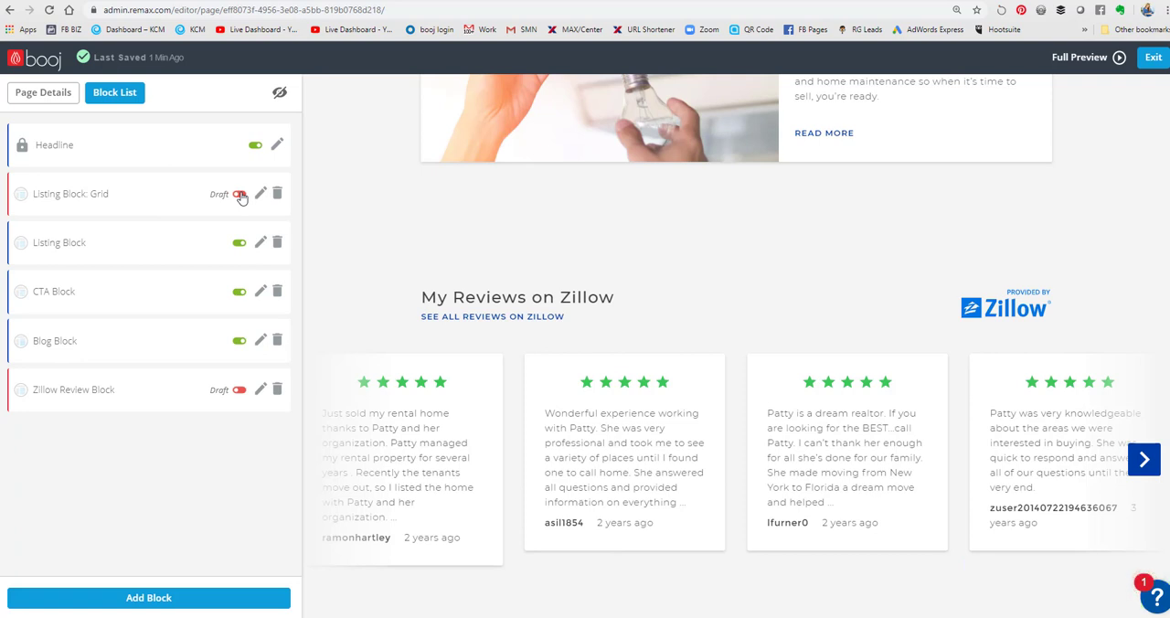
click(240, 195)
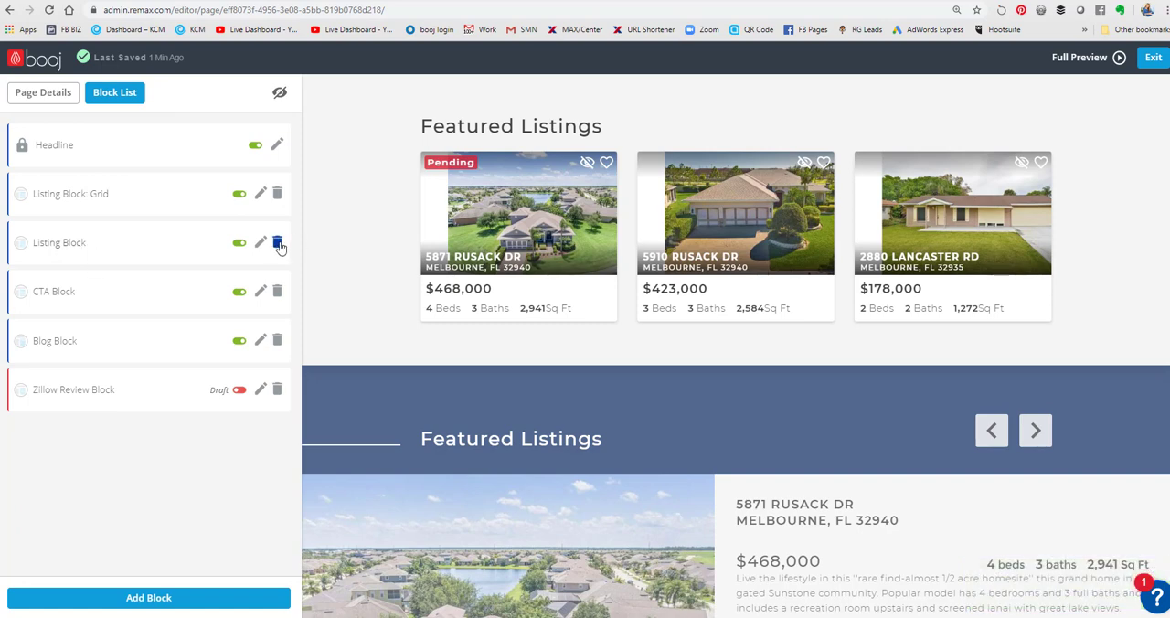
- Remove the original Listing Block from the home page and check the remaining layout in the preview
click(277, 243)
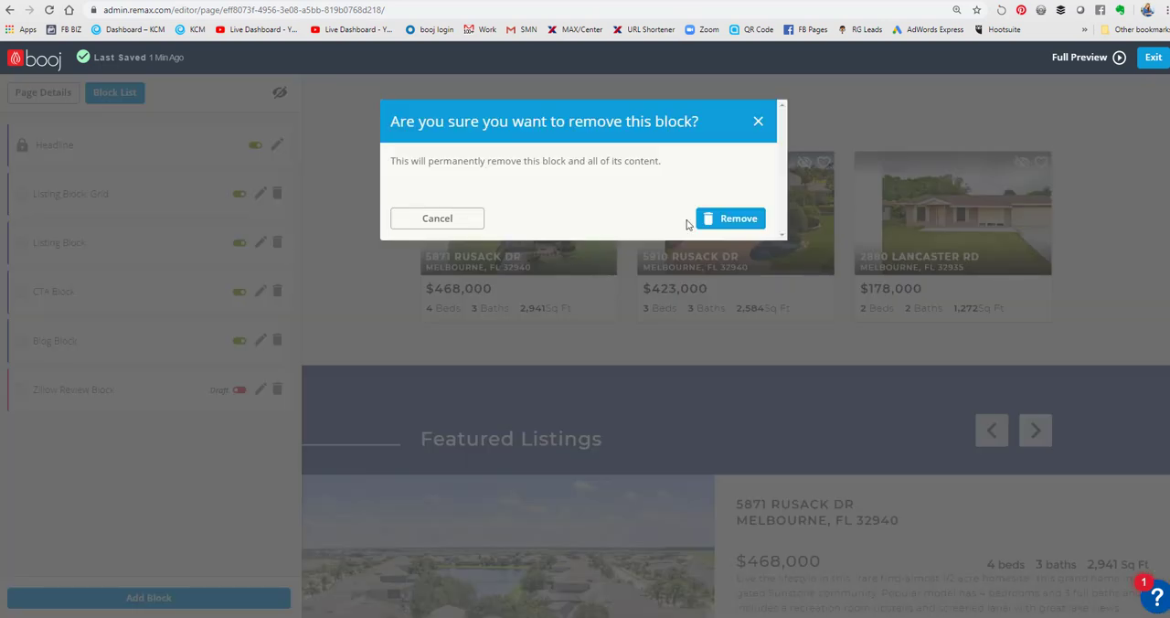
click(744, 219)
scroll(529, 315, down, 2)
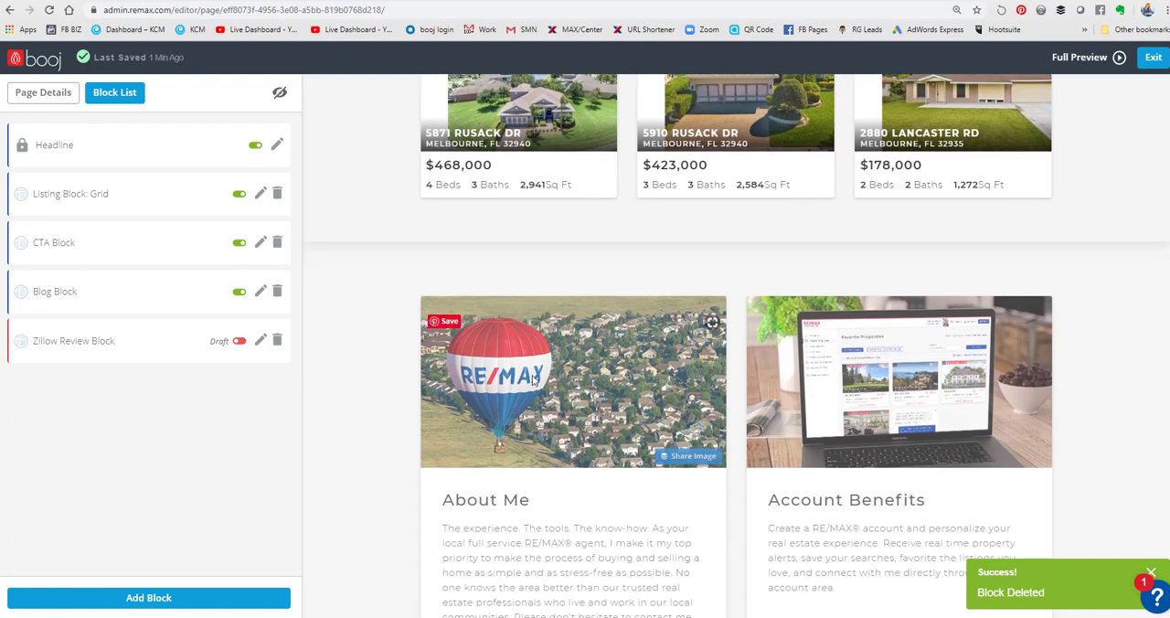
scroll(567, 375, up, 1)
scroll(971, 438, down, 2)
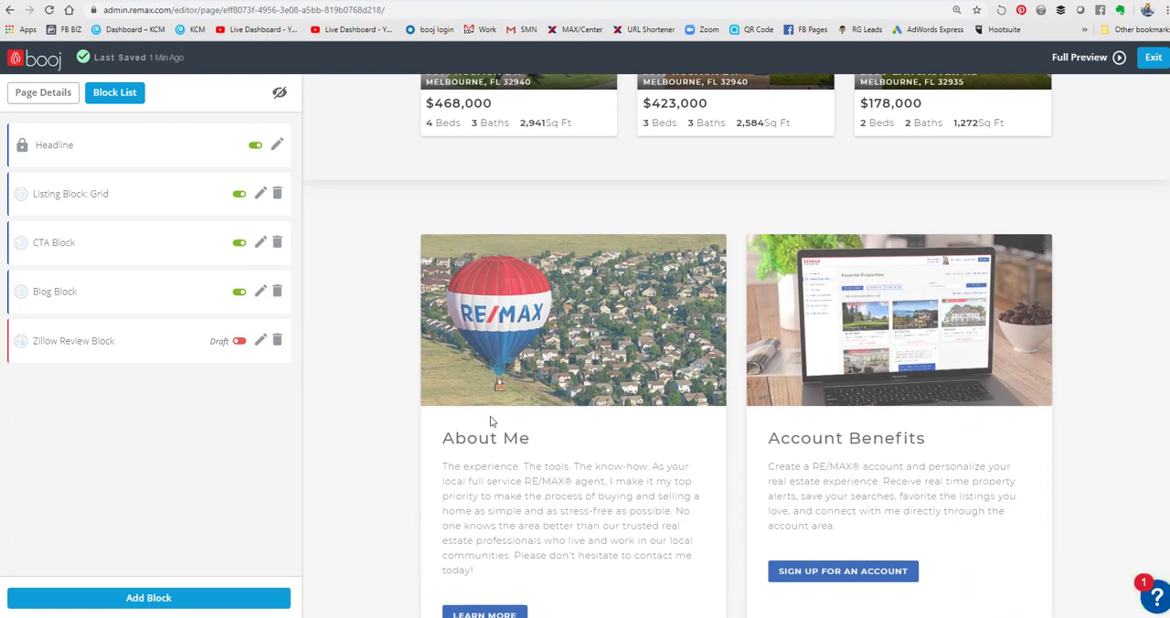
scroll(664, 381, up, 2)
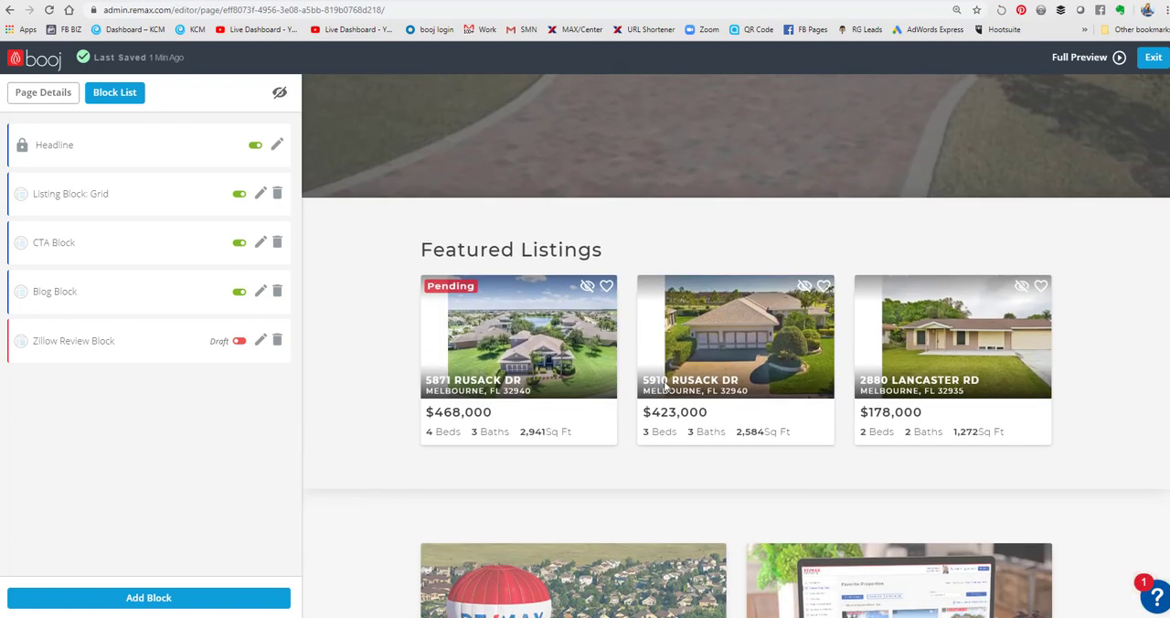
- Switch to the agent's Zillow profile and highlight the screen name in the Professional Information section
scroll(680, 423, down, 4)
scroll(681, 422, down, 4)
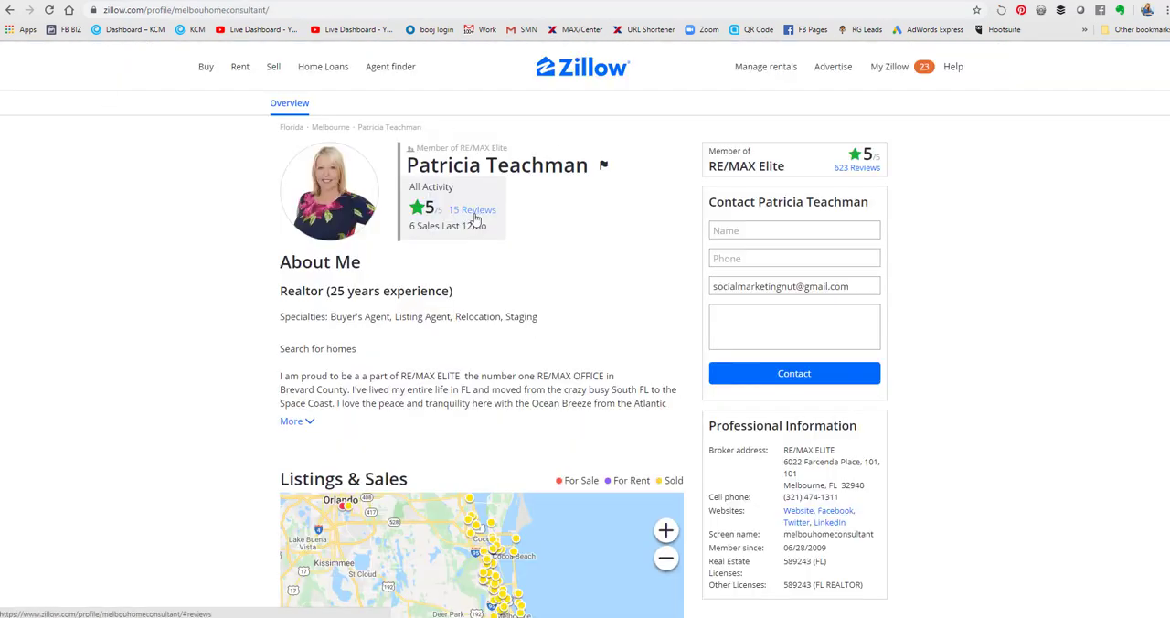
scroll(582, 295, down, 2)
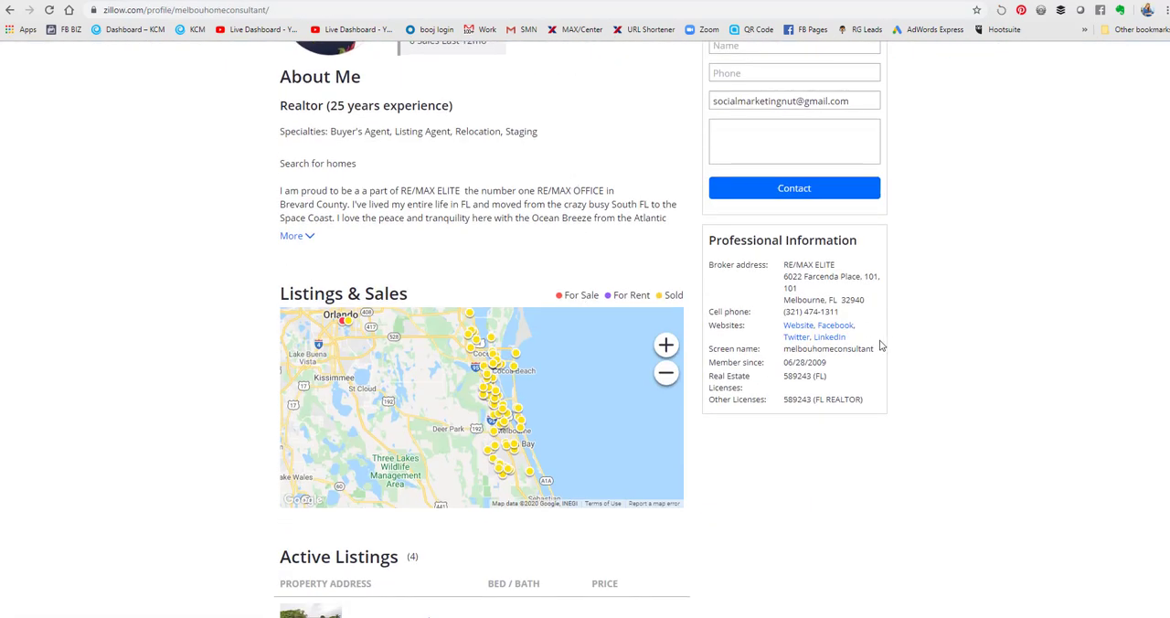
drag(873, 348, 795, 349)
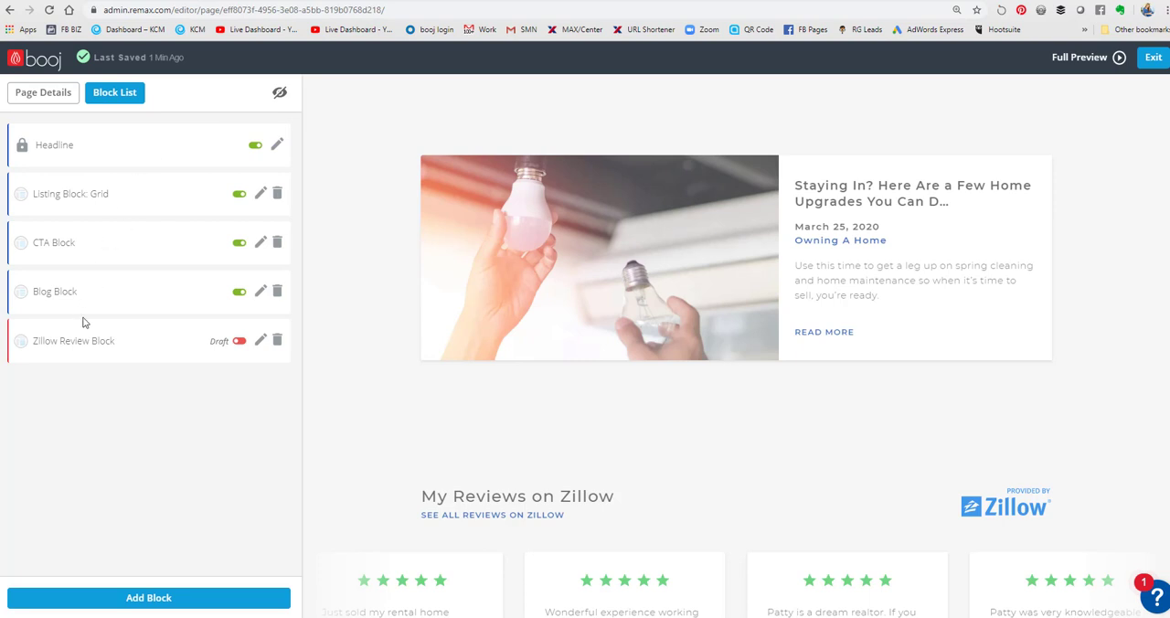
- Replace the Zillow Review Block's screen name with the one copied from the Zillow profile, save it, and publish the block
click(260, 342)
drag(132, 161, 5, 167)
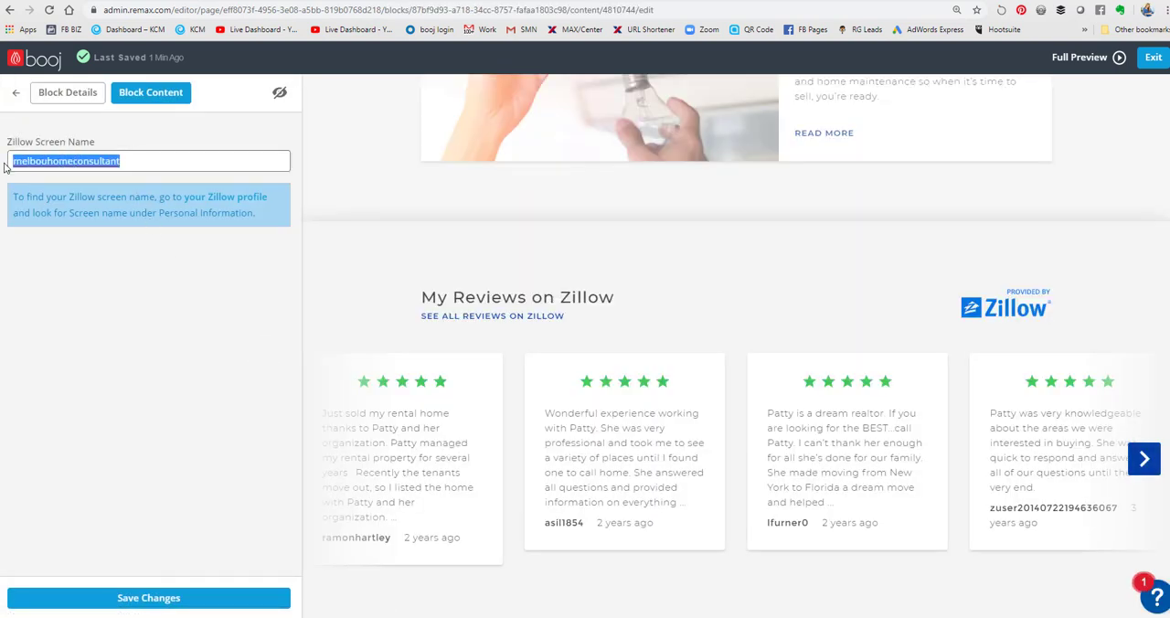
text(melbouhomeconsultant)
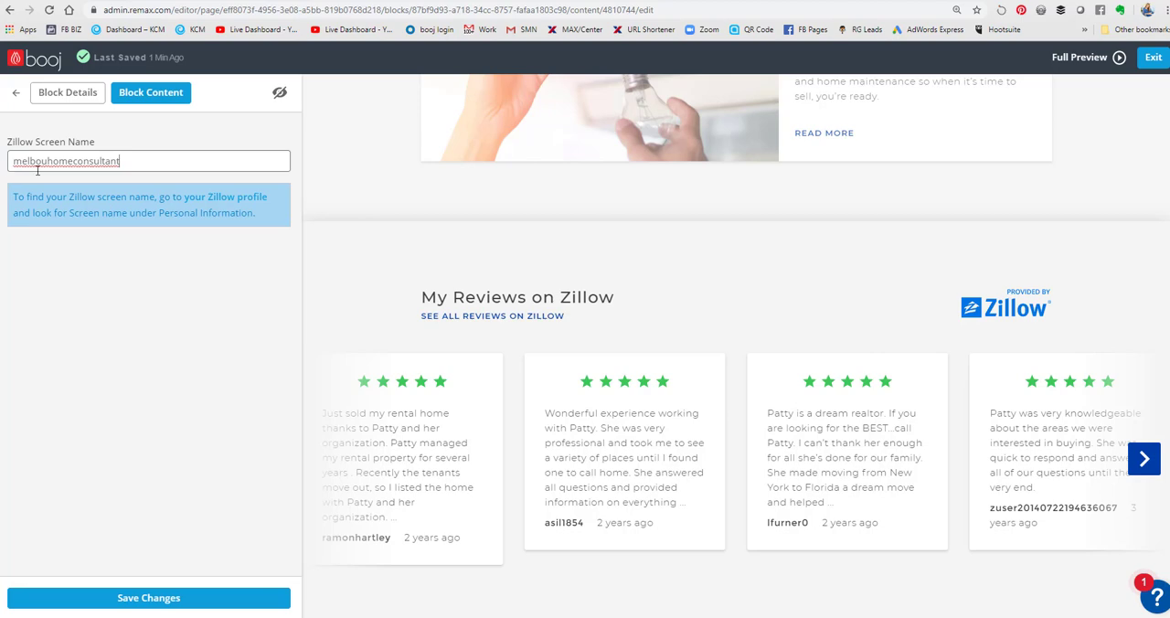
click(128, 598)
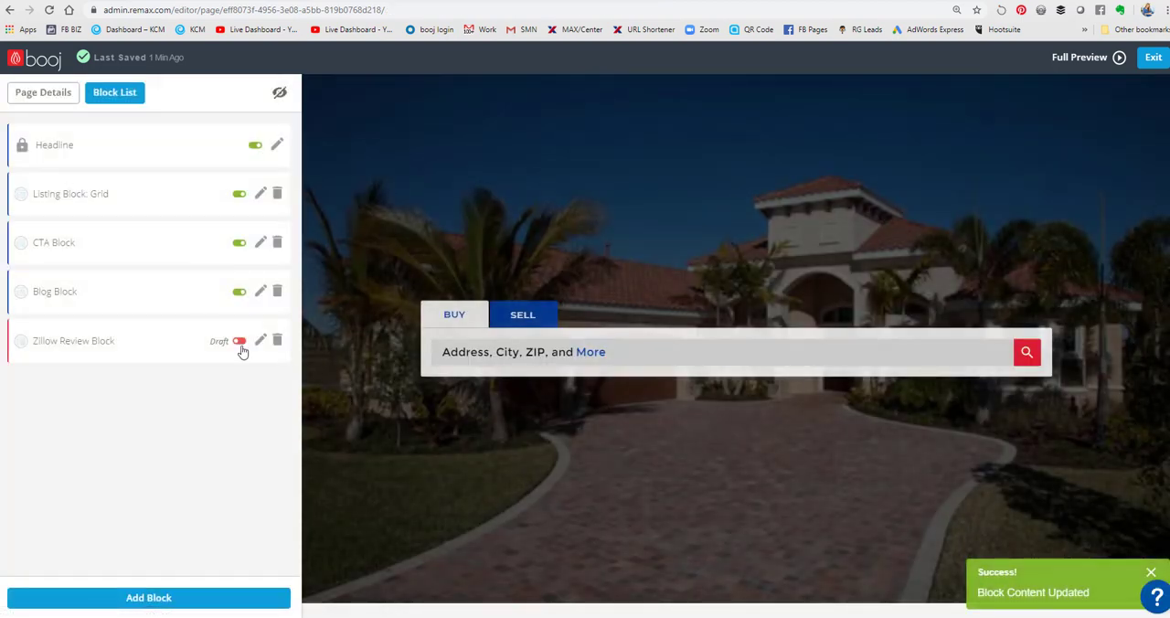
click(239, 340)
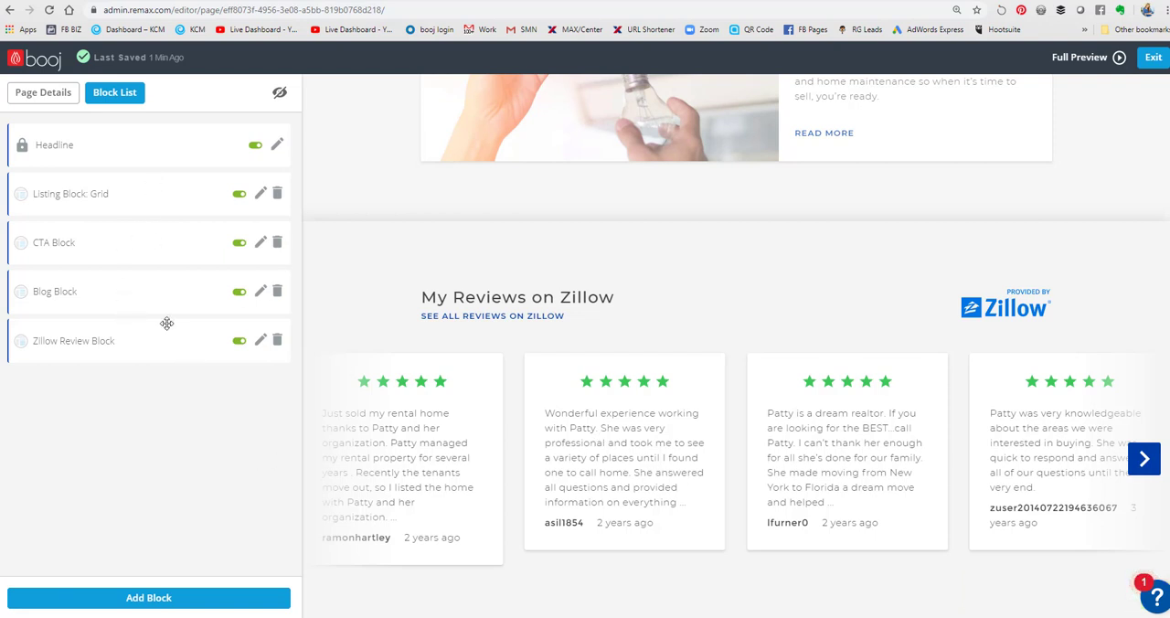
- Add a Bio Block to the home page and save its content
click(153, 600)
scroll(110, 320, down, 1)
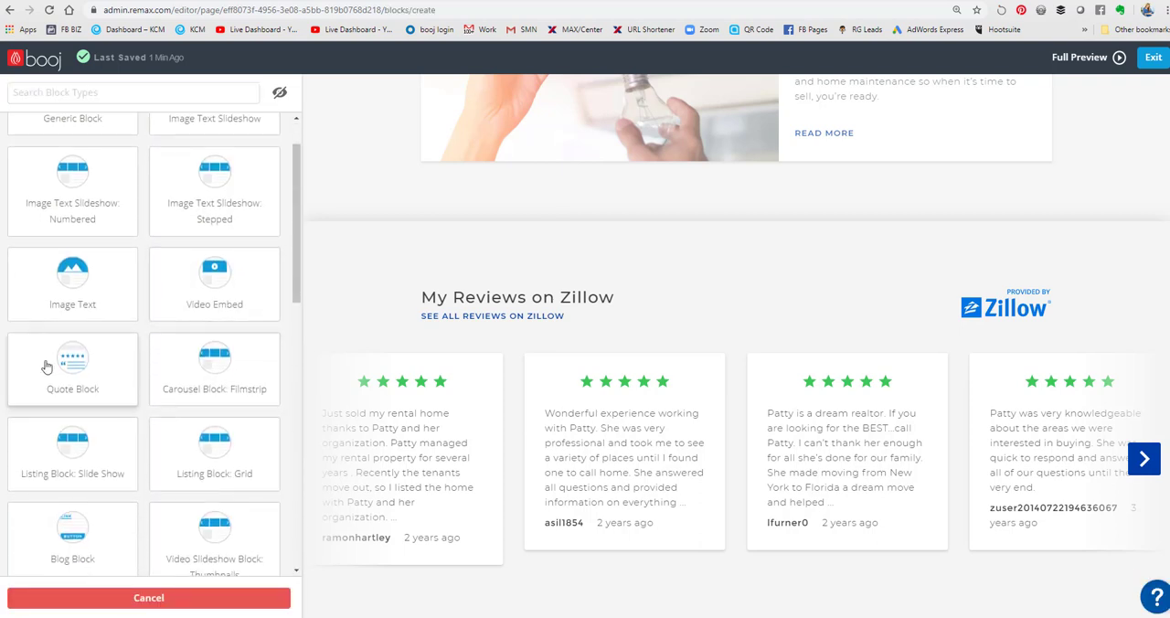
scroll(222, 292, down, 1)
scroll(169, 374, down, 1)
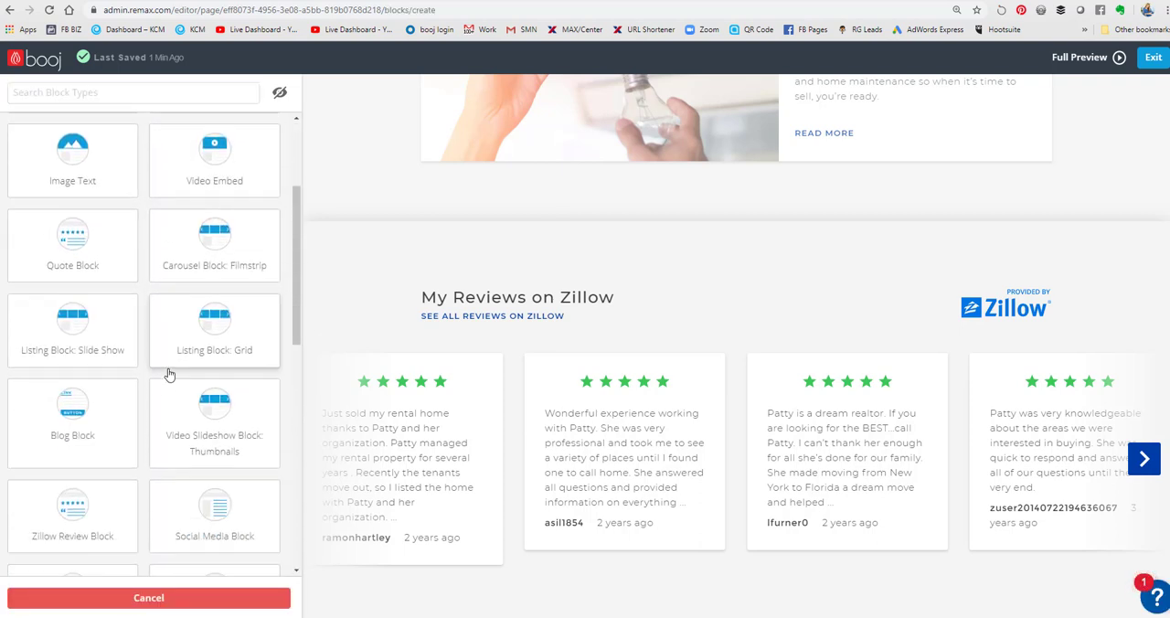
scroll(169, 375, down, 1)
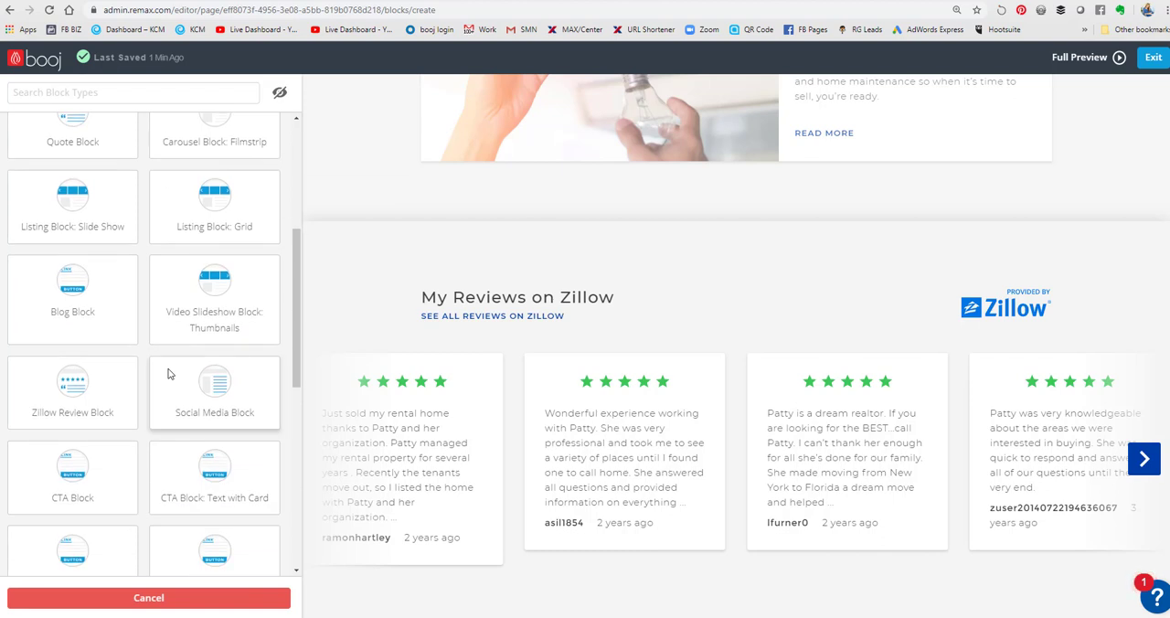
scroll(169, 373, down, 1)
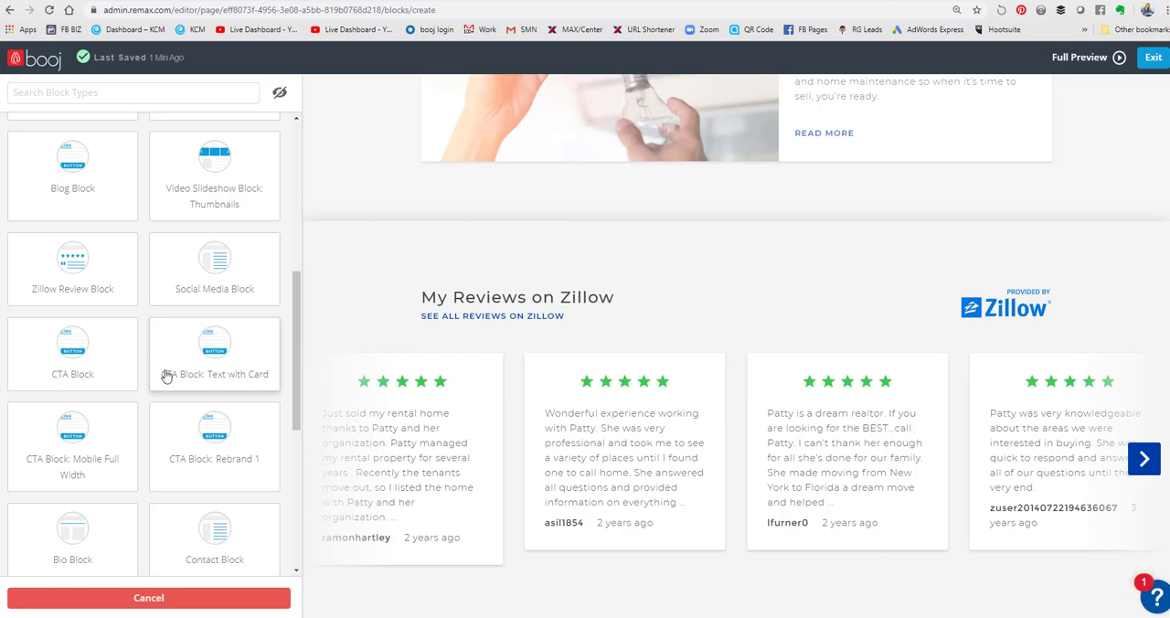
scroll(165, 375, down, 1)
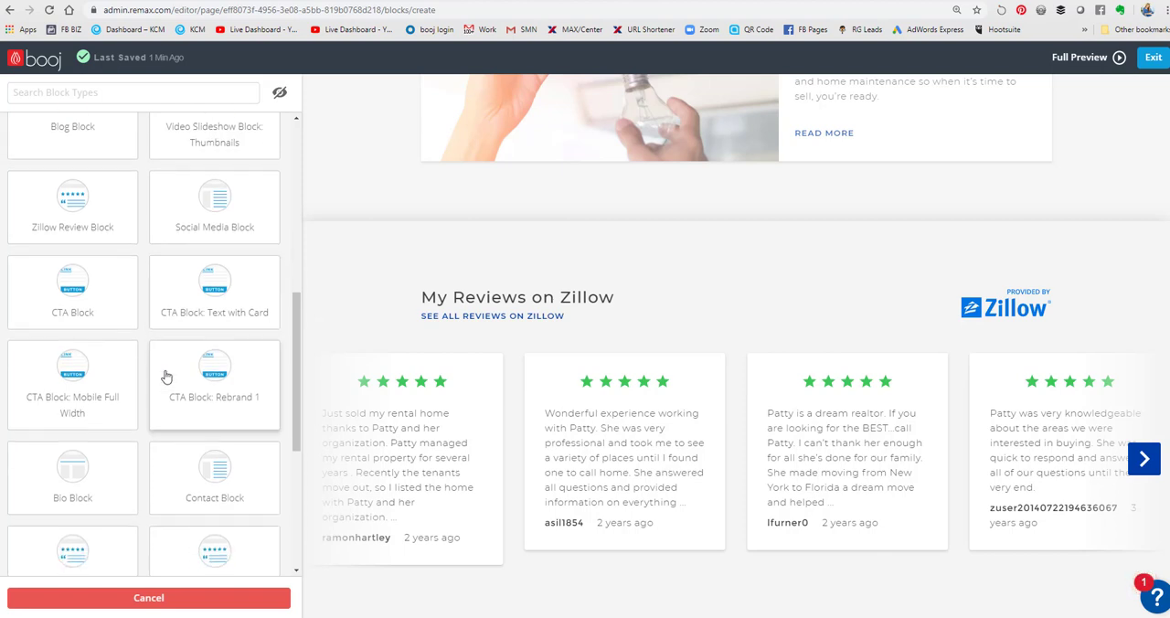
click(65, 482)
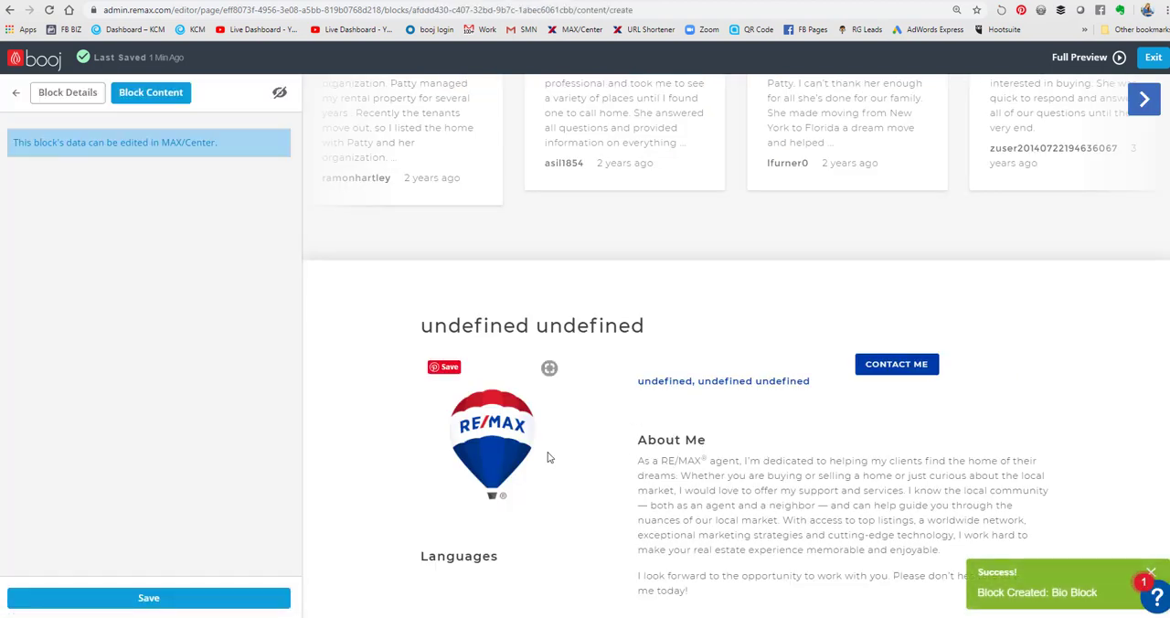
click(119, 597)
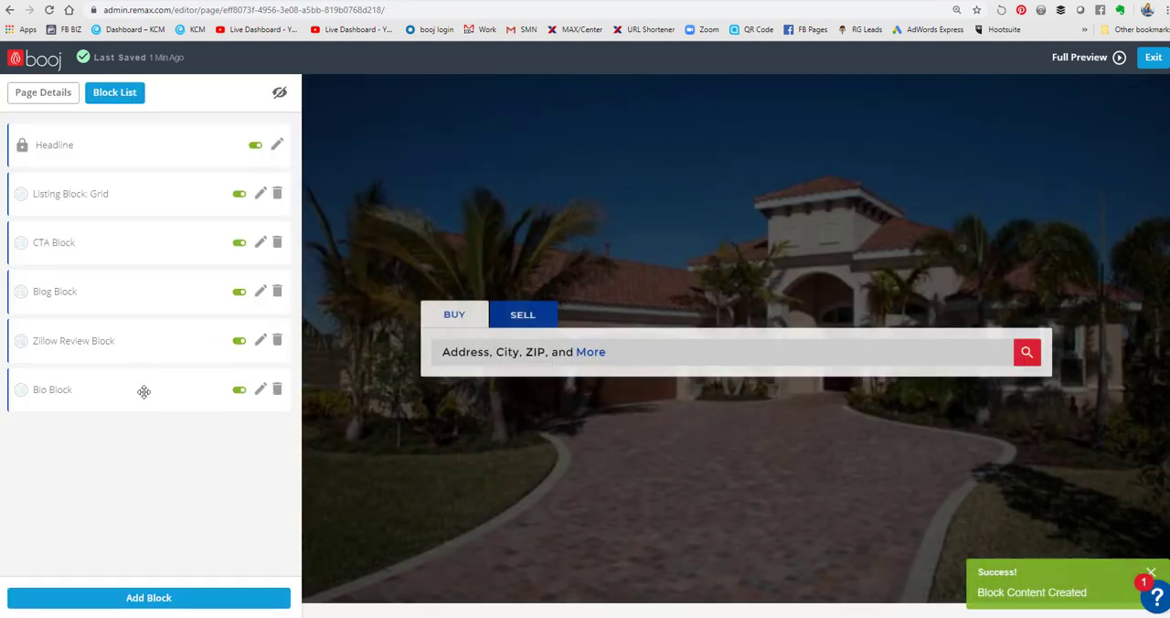
- Move the Bio Block directly above the Zillow Review Block and switch it from draft to published
drag(162, 392, 159, 319)
click(239, 342)
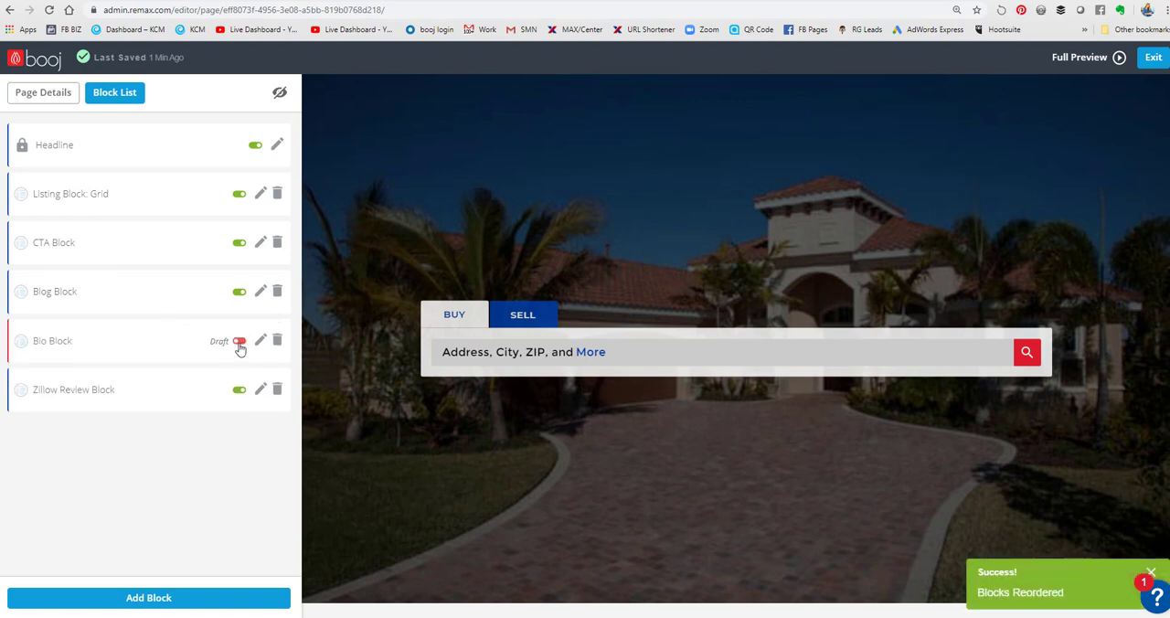
click(239, 343)
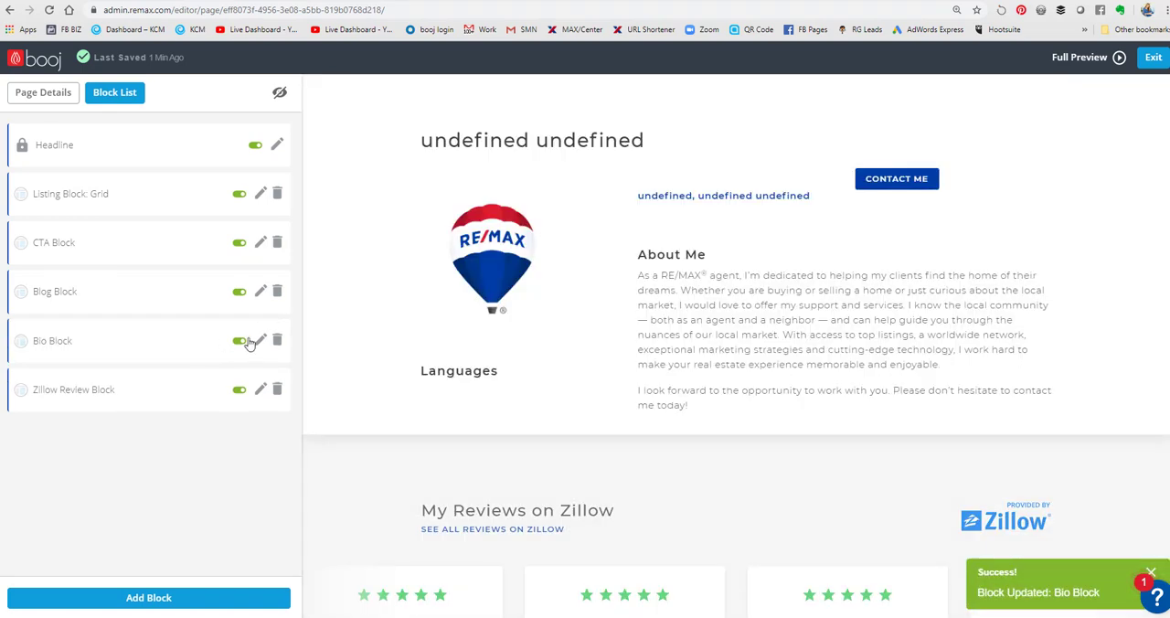
- Add a Contact Block titled "Send me a message!" to the home page and save it
click(125, 598)
scroll(111, 422, down, 2)
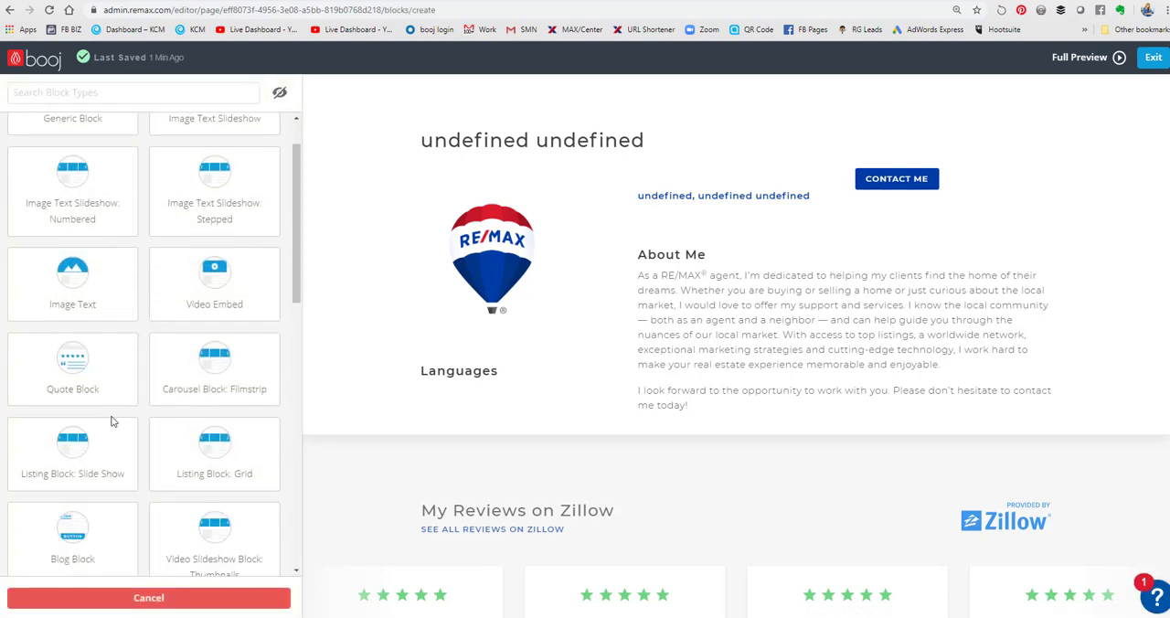
scroll(125, 391, down, 3)
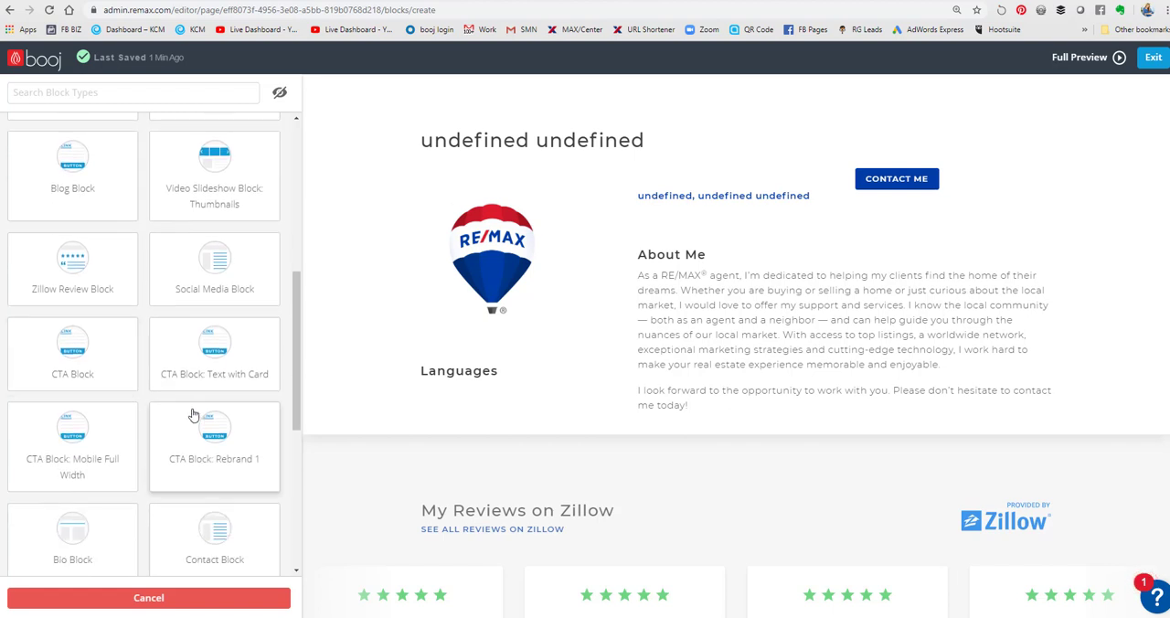
scroll(199, 412, down, 2)
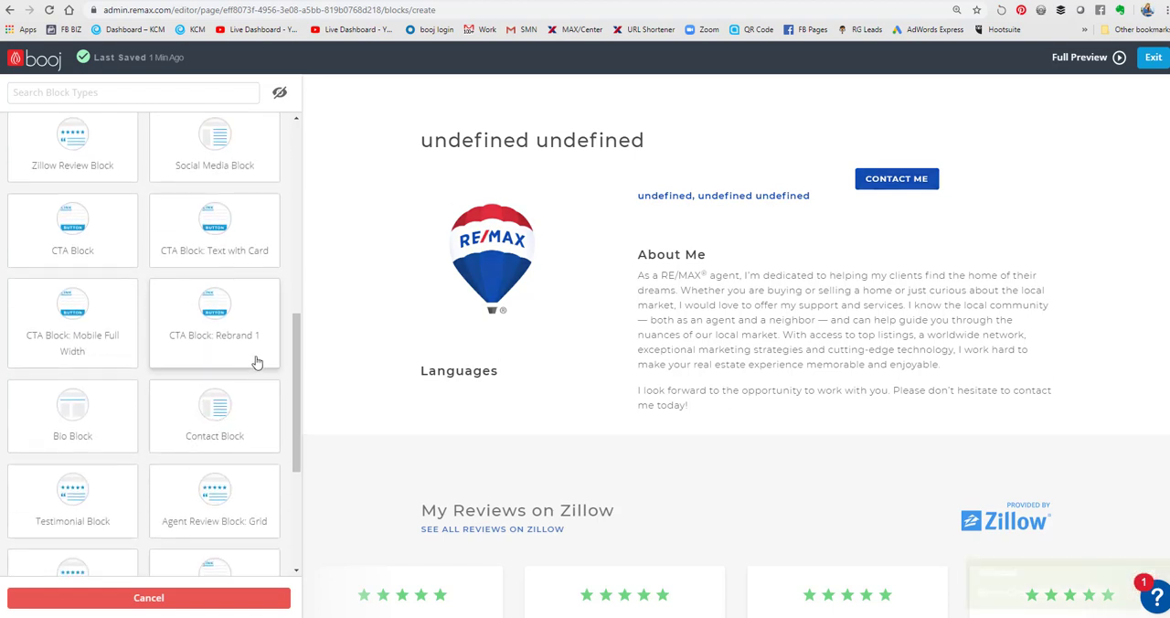
click(89, 156)
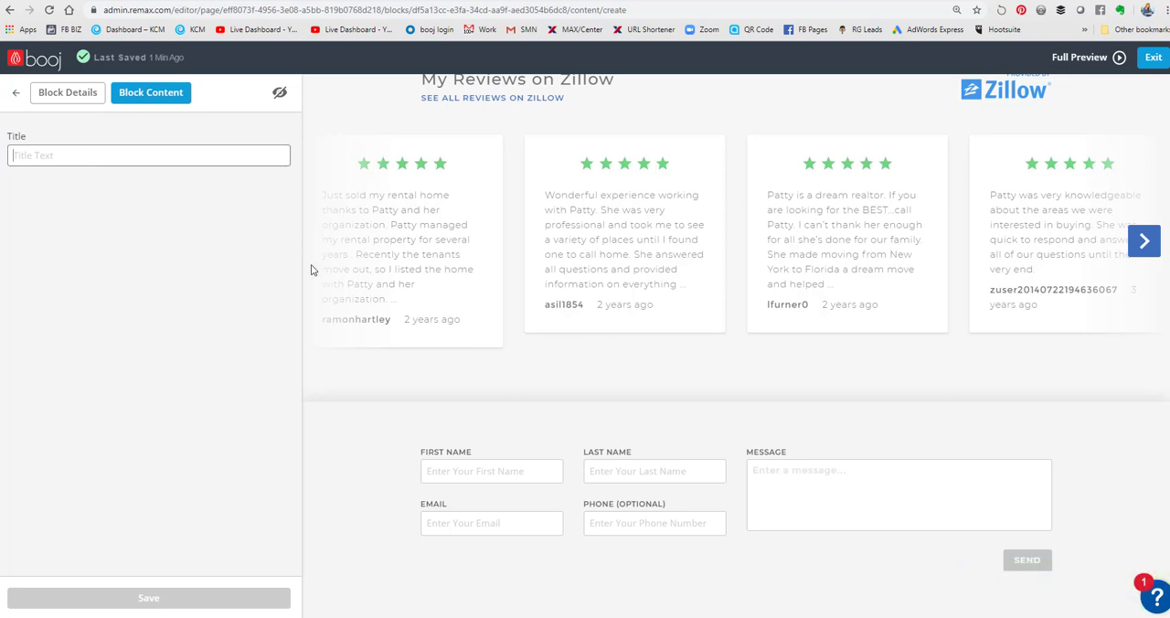
text(Send me a )
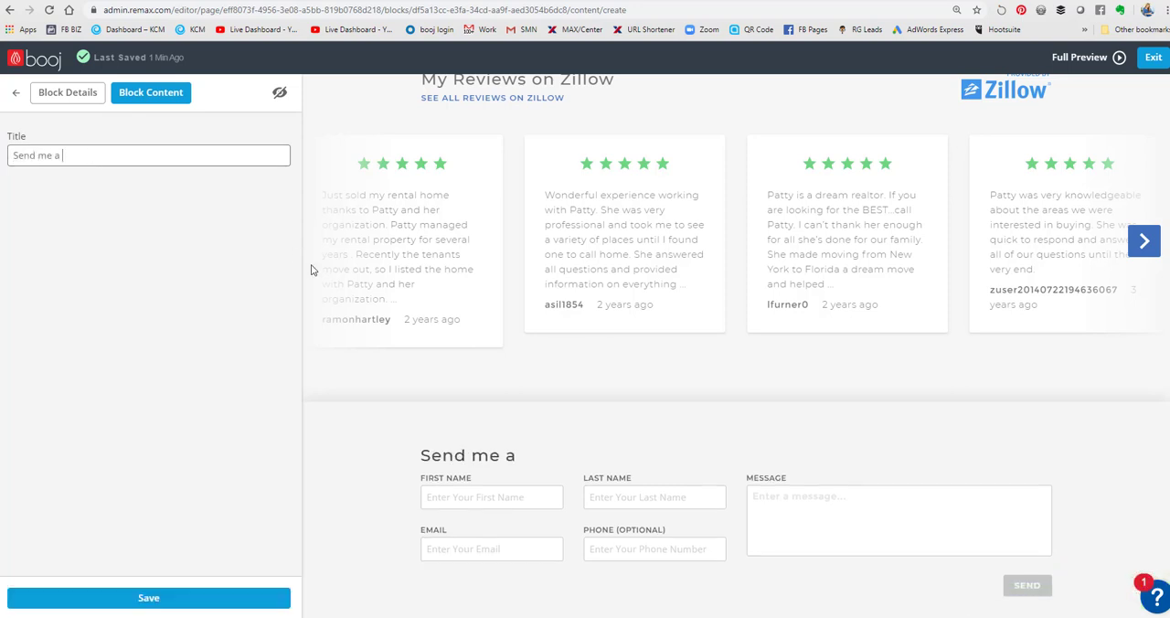
text(me)
text(ssage!)
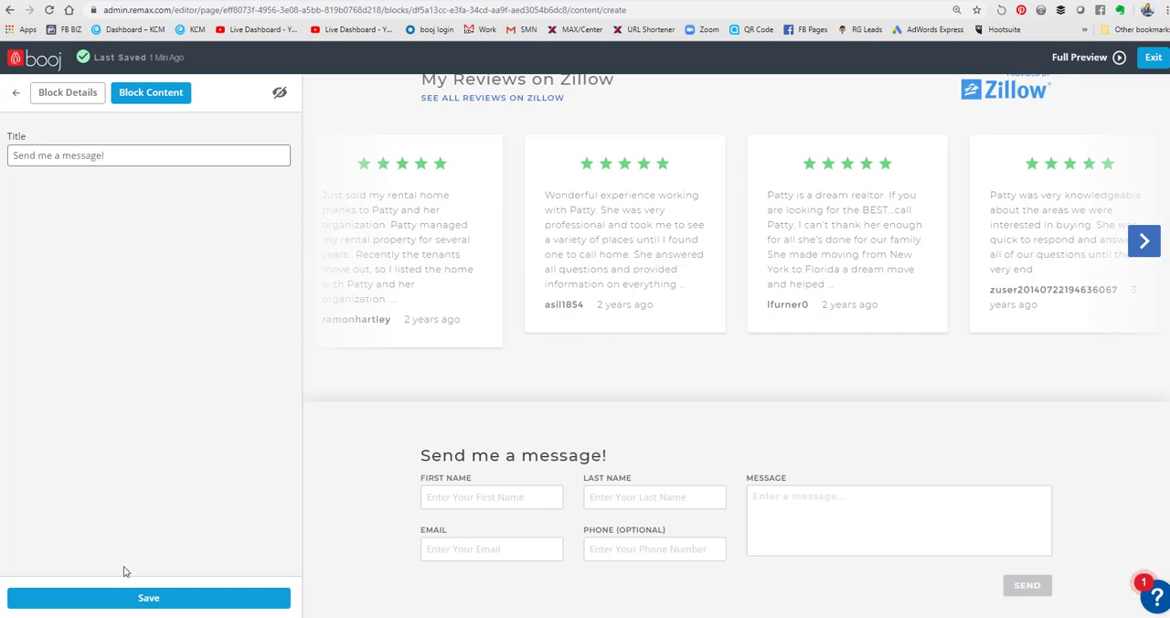
click(119, 597)
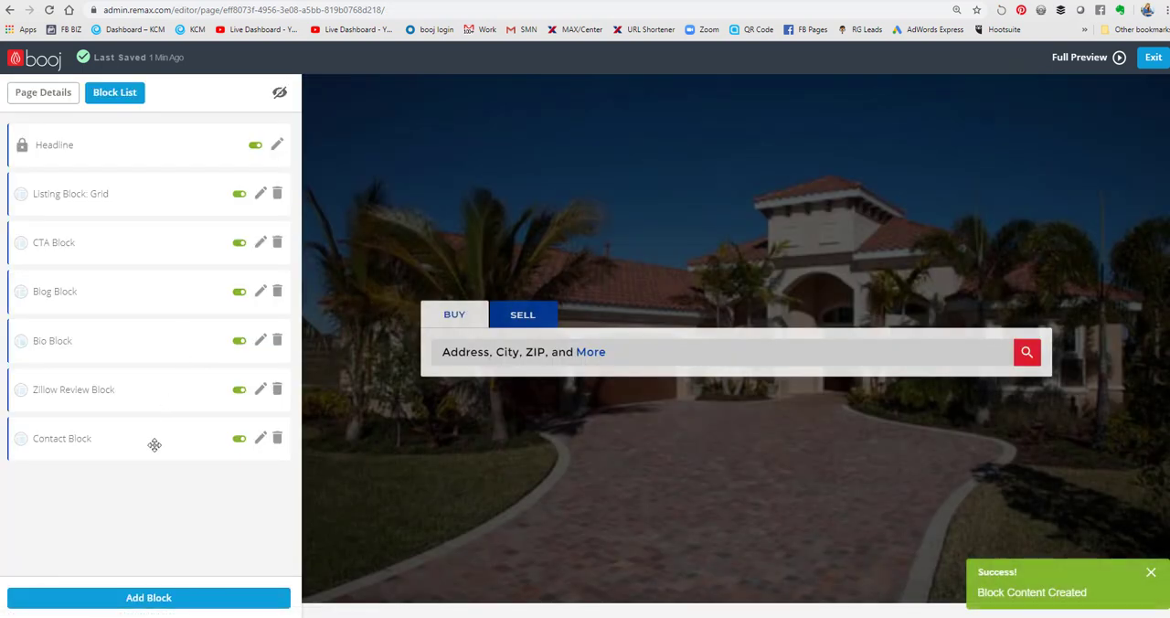
- Move the Contact Block directly above the Zillow Review Block and the CTA Block to the end of the page
drag(154, 444, 174, 387)
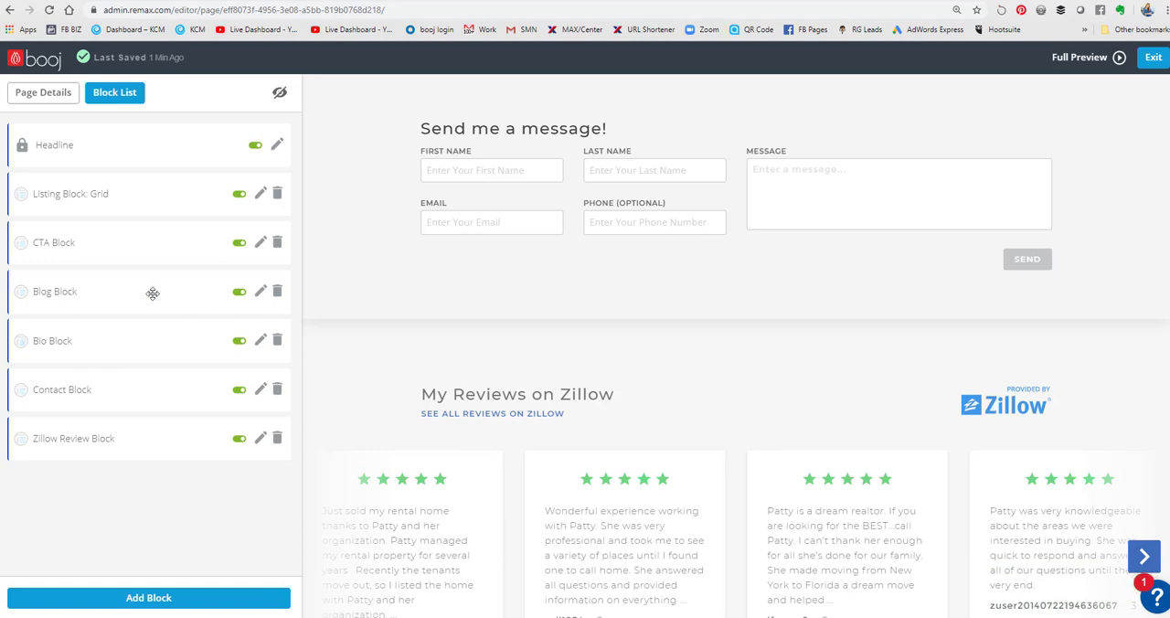
drag(98, 242, 104, 437)
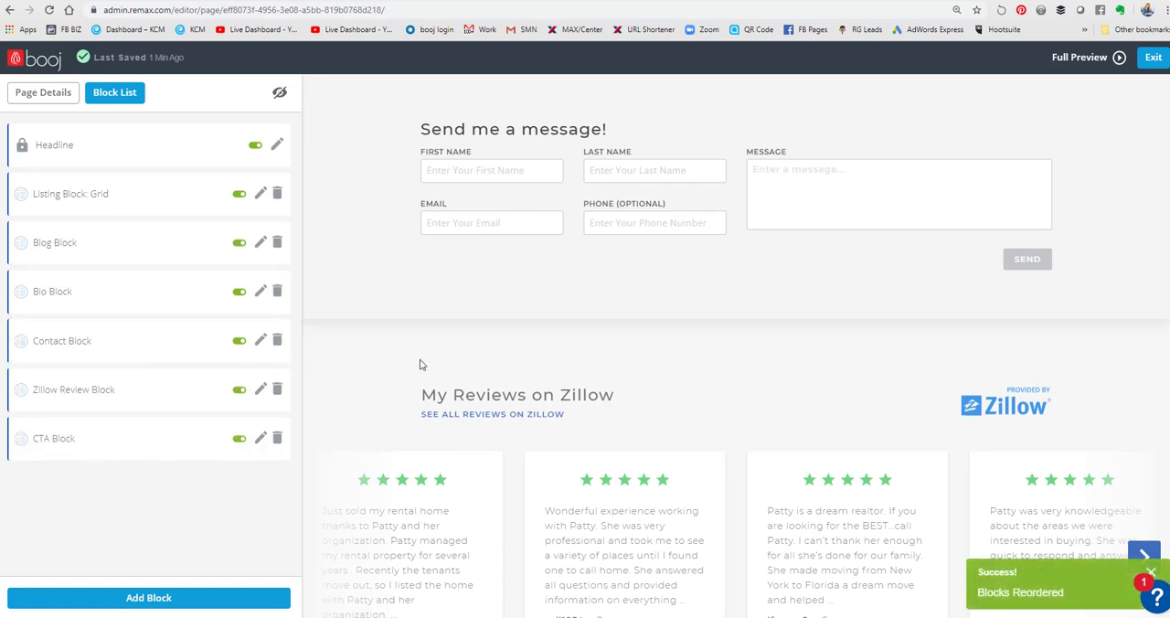
- Add a "CTA Block: Text with Card" block to the home page and save its content
click(135, 585)
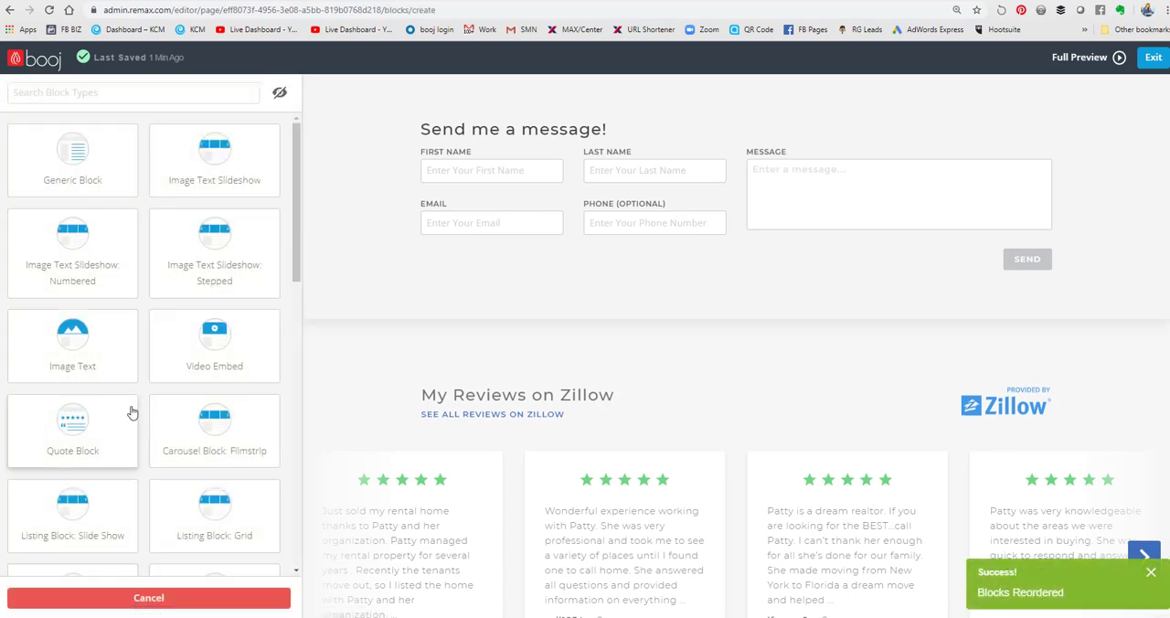
scroll(170, 411, down, 4)
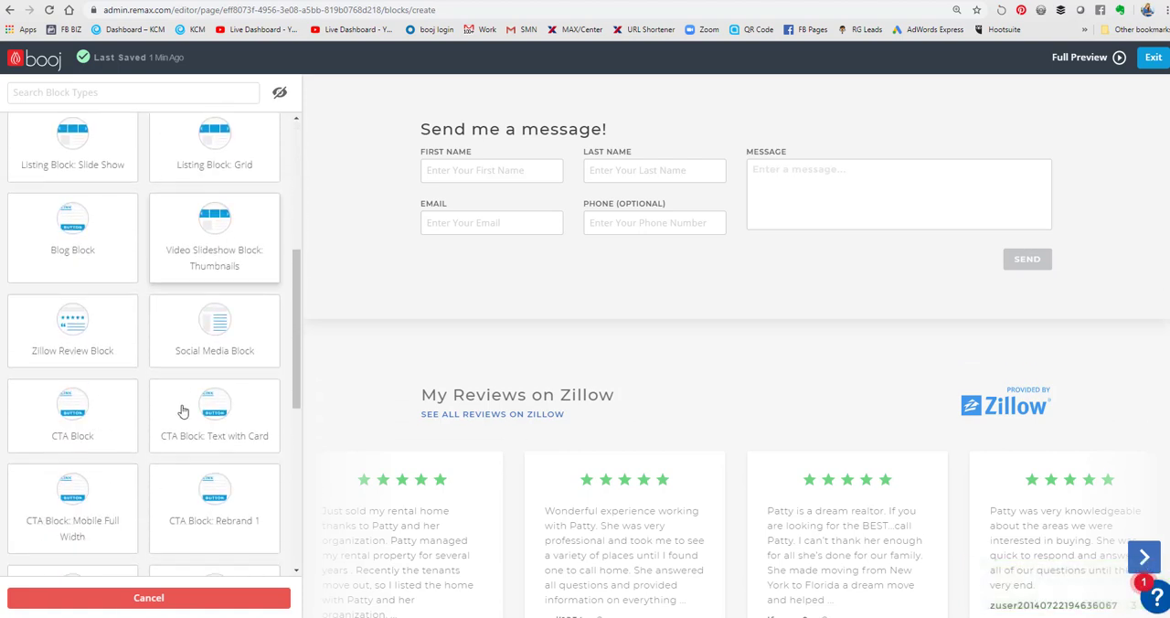
scroll(183, 411, down, 1)
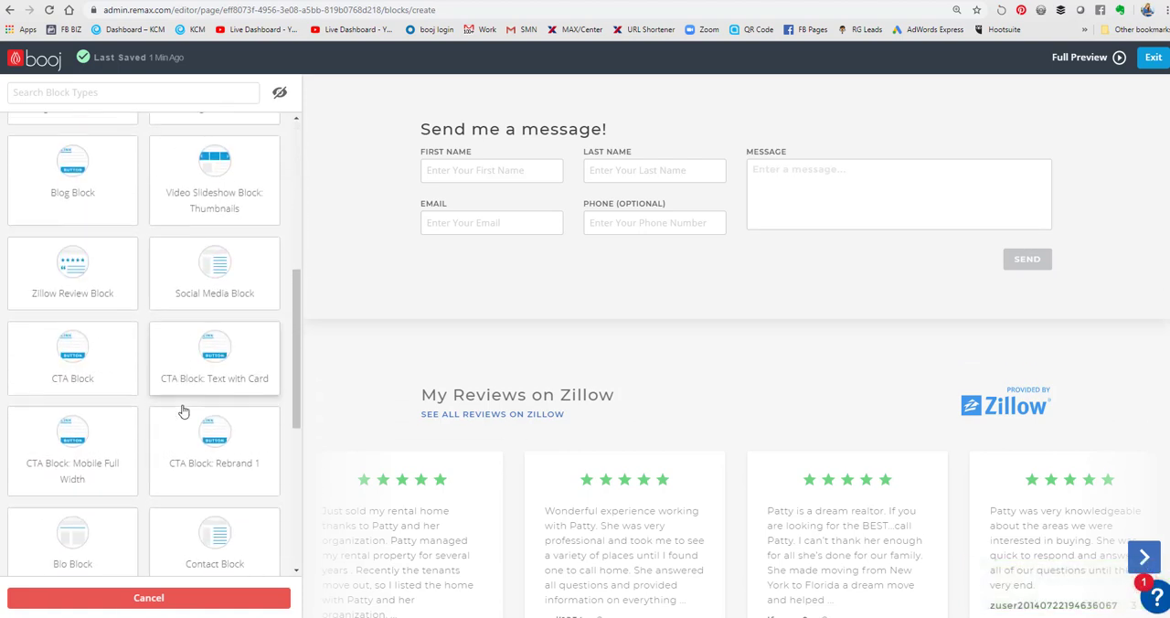
click(219, 374)
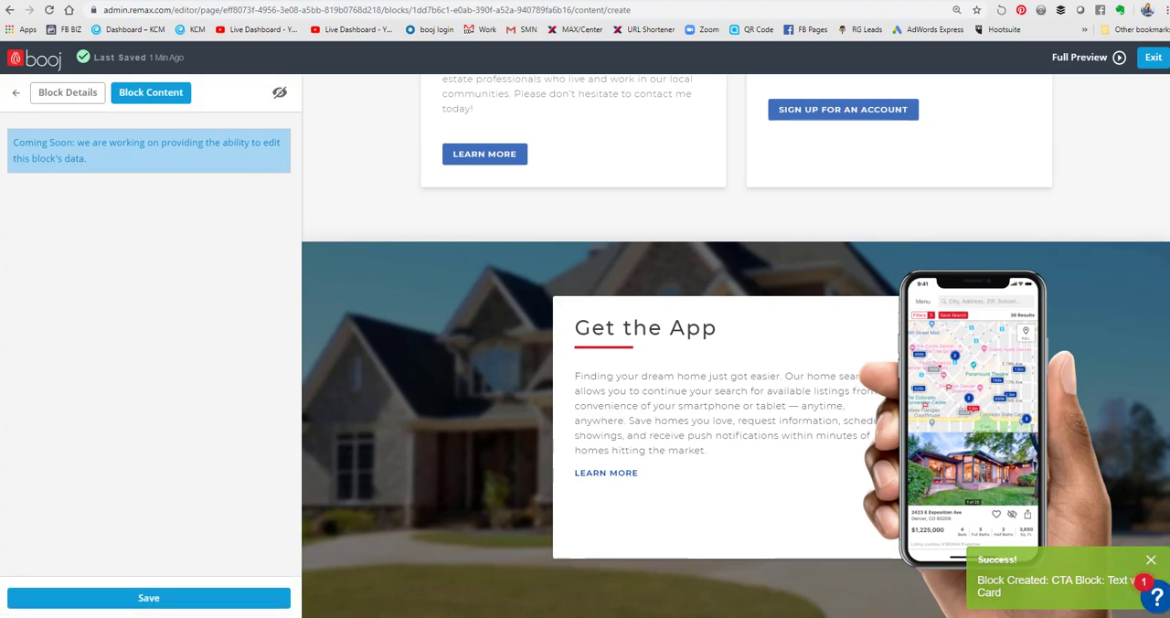
click(145, 597)
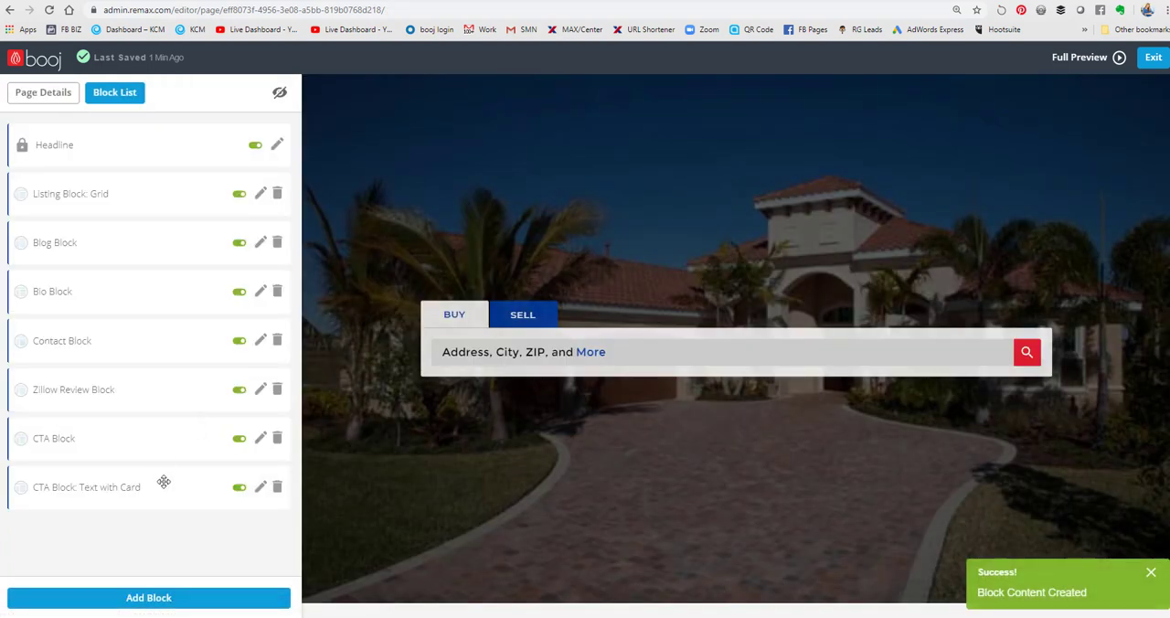
- Move the CTA Block: Text with Card directly above the CTA Block, publish it, and check the page preview
drag(162, 485, 167, 441)
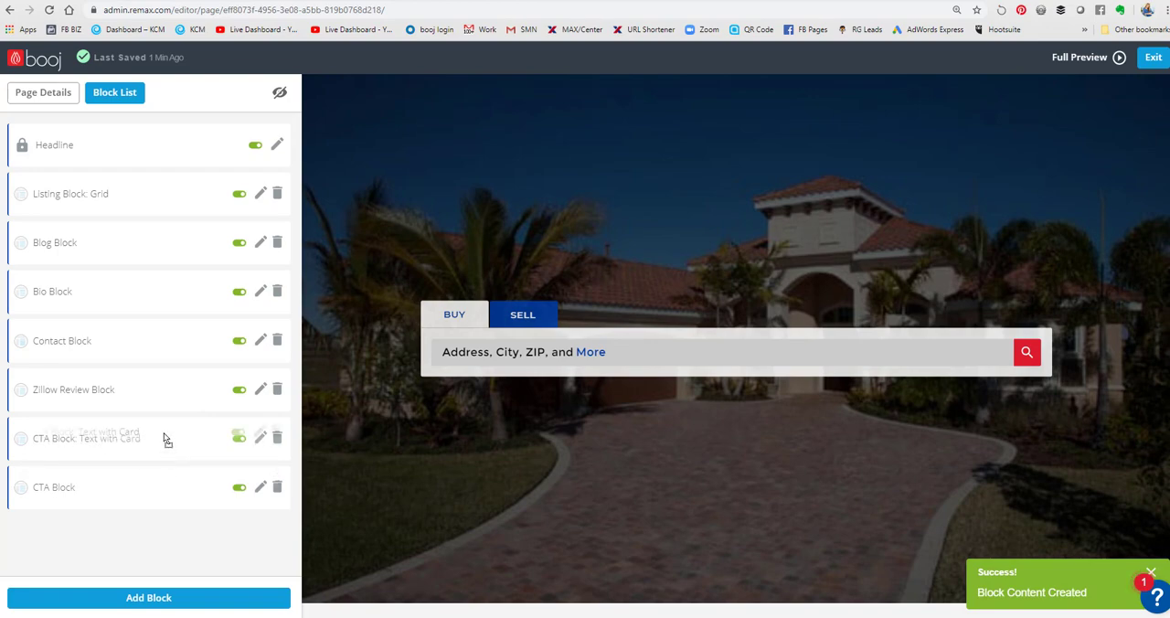
click(239, 438)
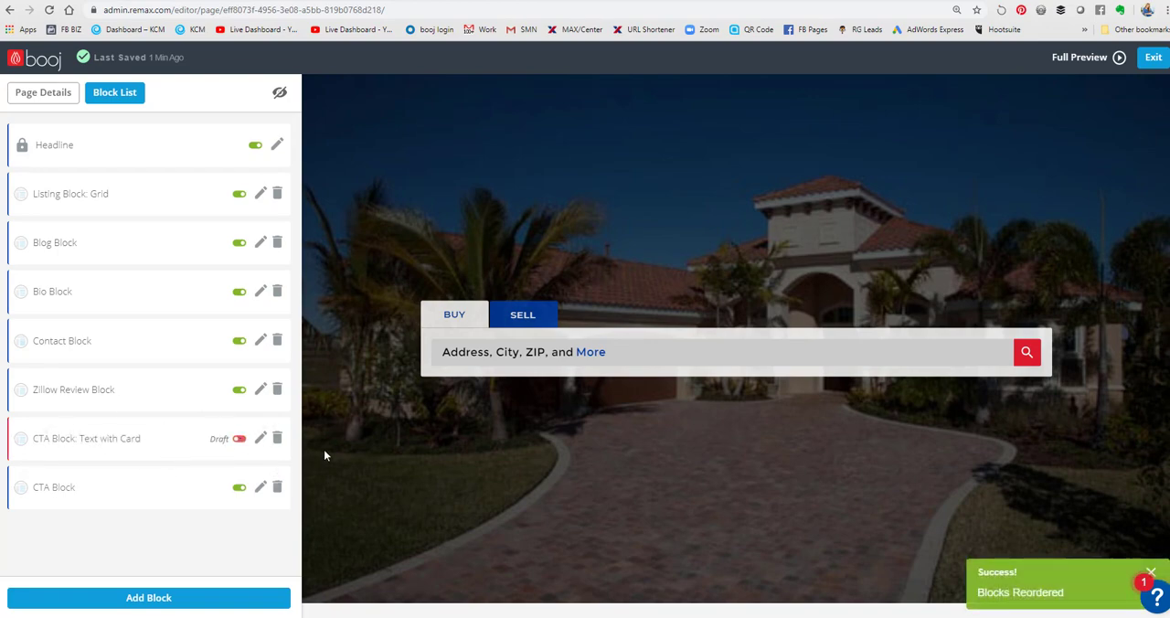
scroll(436, 449, down, 20)
scroll(437, 449, up, 10)
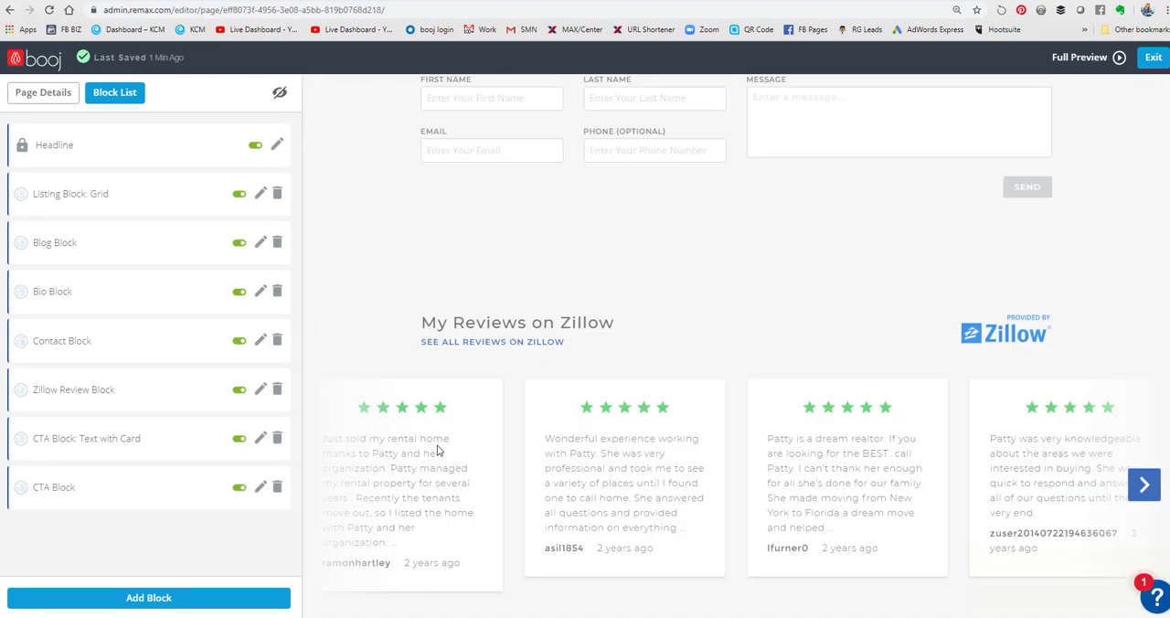
scroll(436, 449, up, 20)
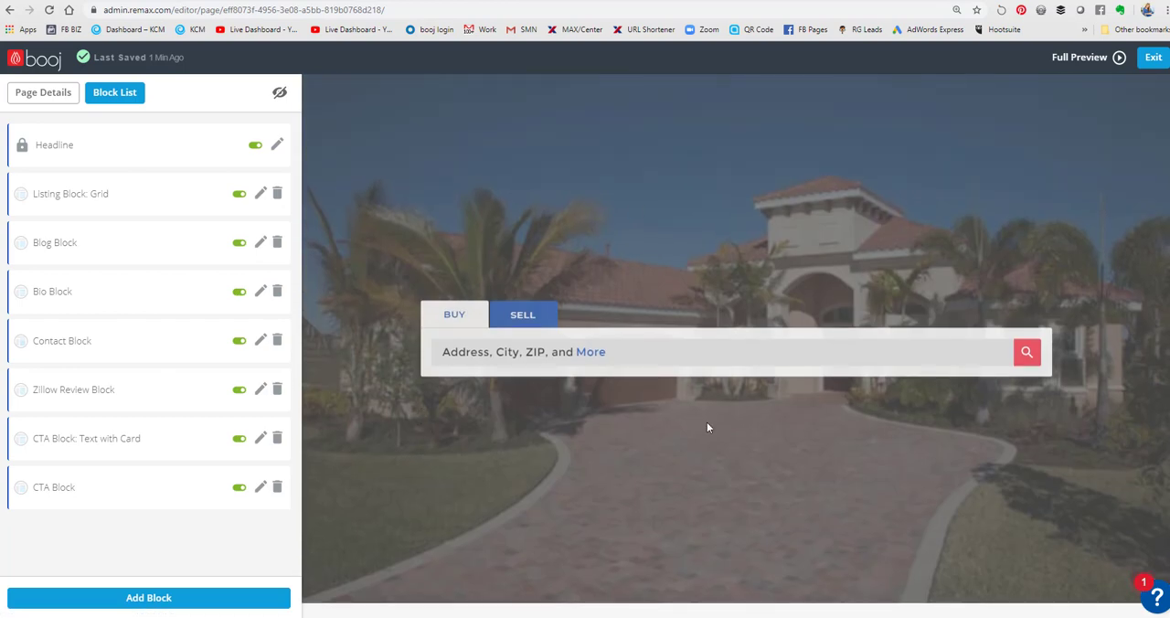
- Move the Blog Block between the CTA Block: Text with Card and the CTA Block, and review the new layout
scroll(706, 427, down, 10)
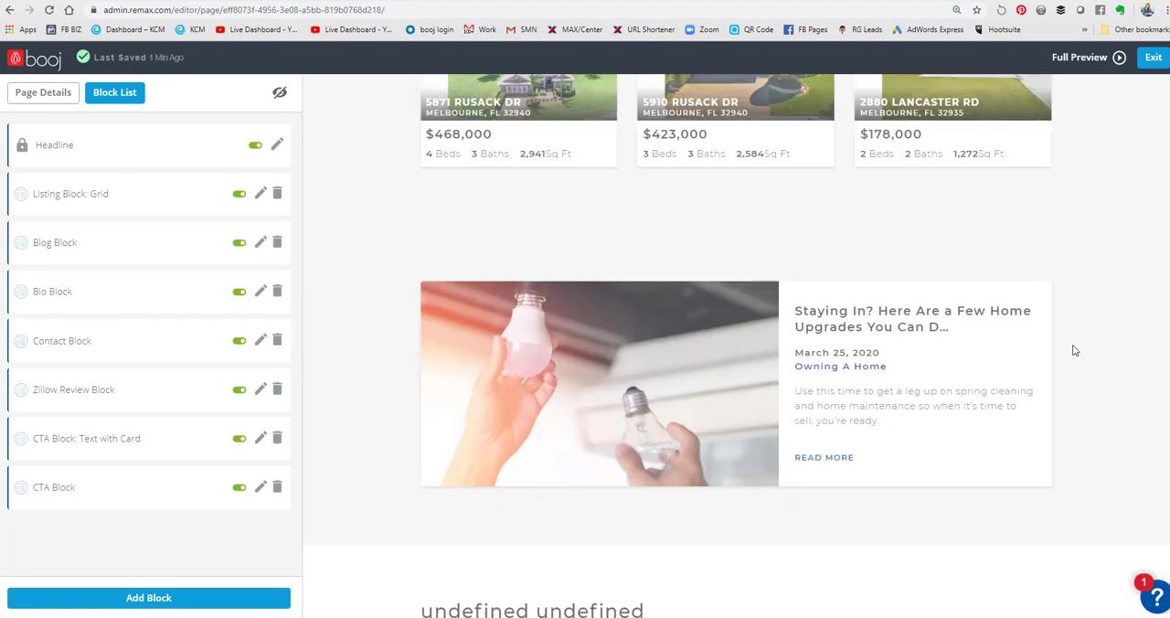
drag(107, 239, 101, 468)
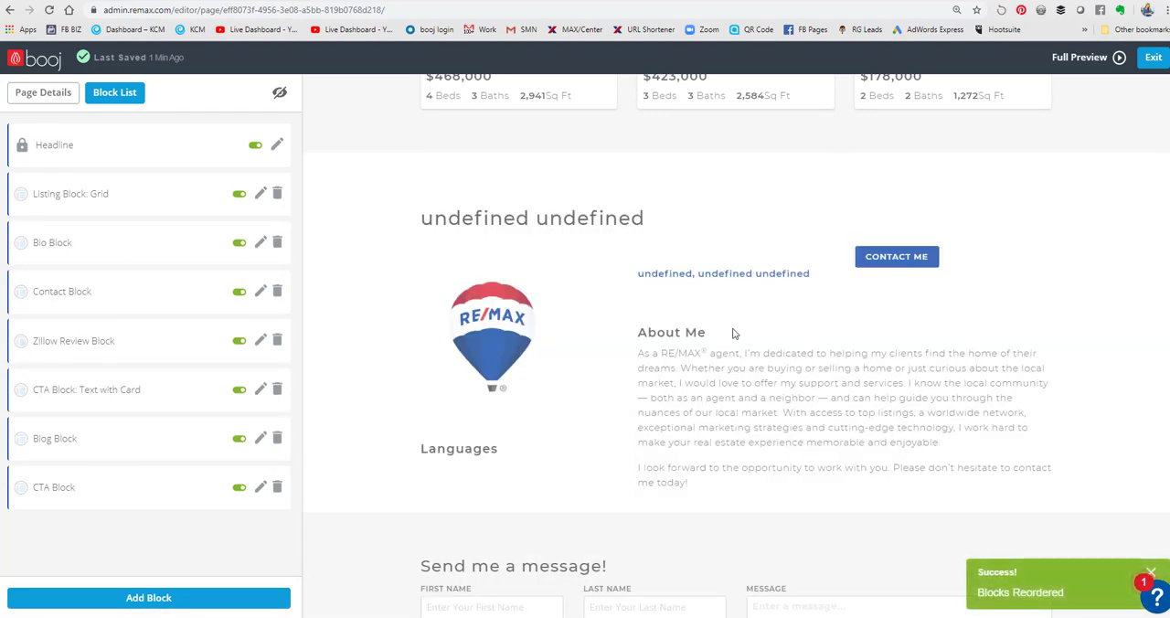
scroll(732, 329, up, 3)
scroll(475, 316, down, 3)
scroll(769, 315, down, 3)
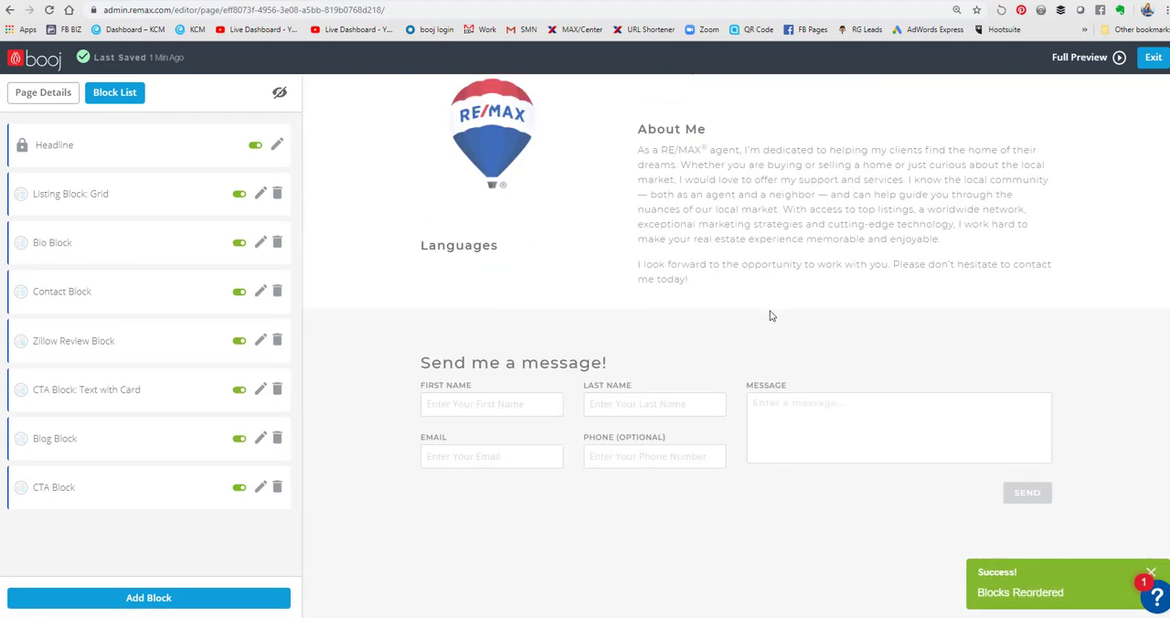
scroll(770, 315, down, 5)
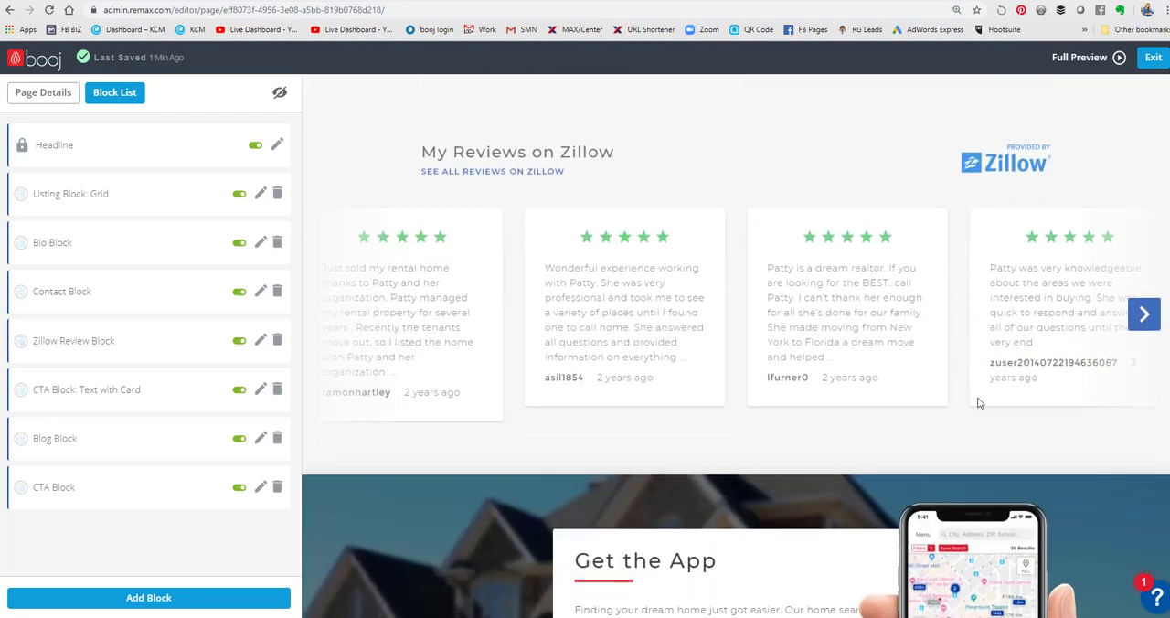
- Review the blog and CTA sections in the page preview and add an Image Text block to the home page
scroll(731, 384, down, 4)
scroll(767, 341, down, 3)
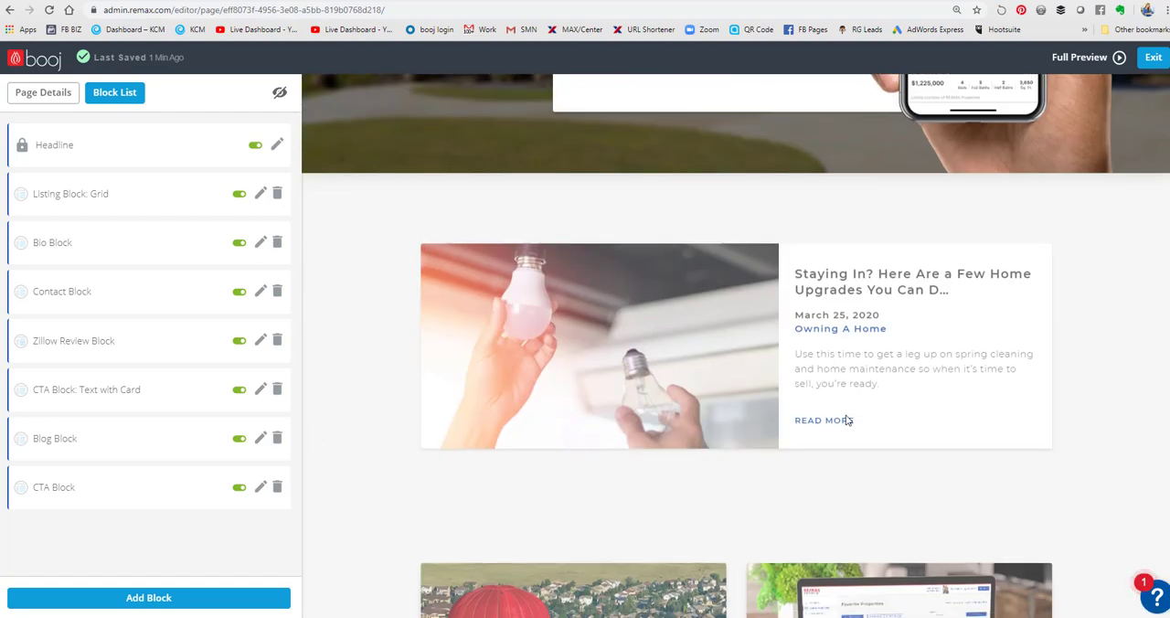
scroll(846, 419, down, 3)
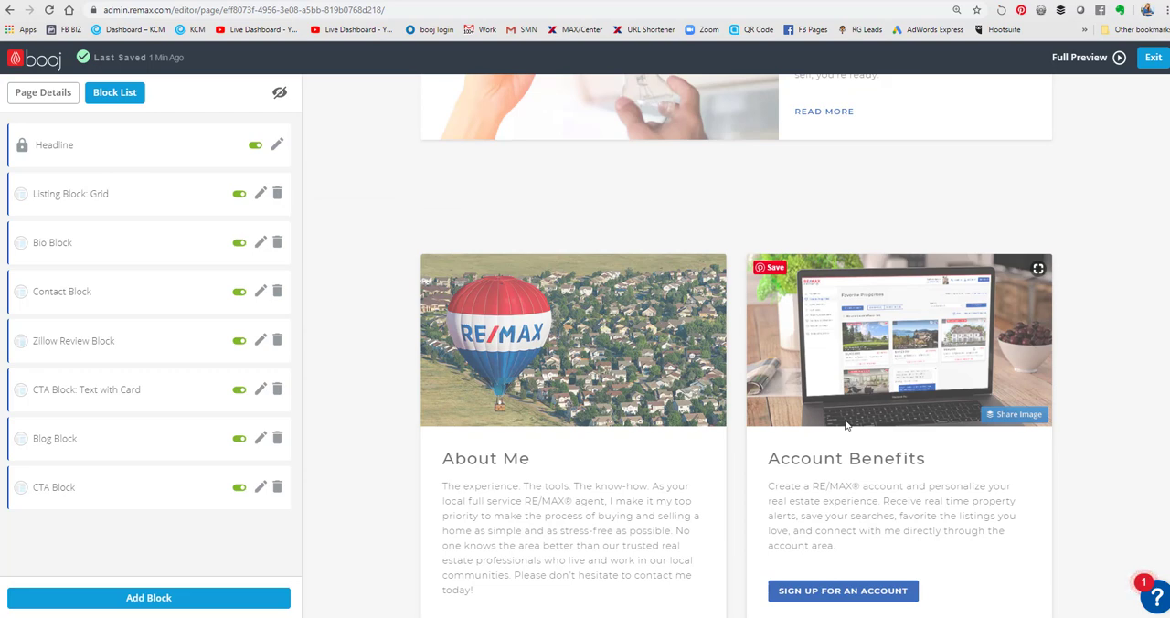
click(149, 598)
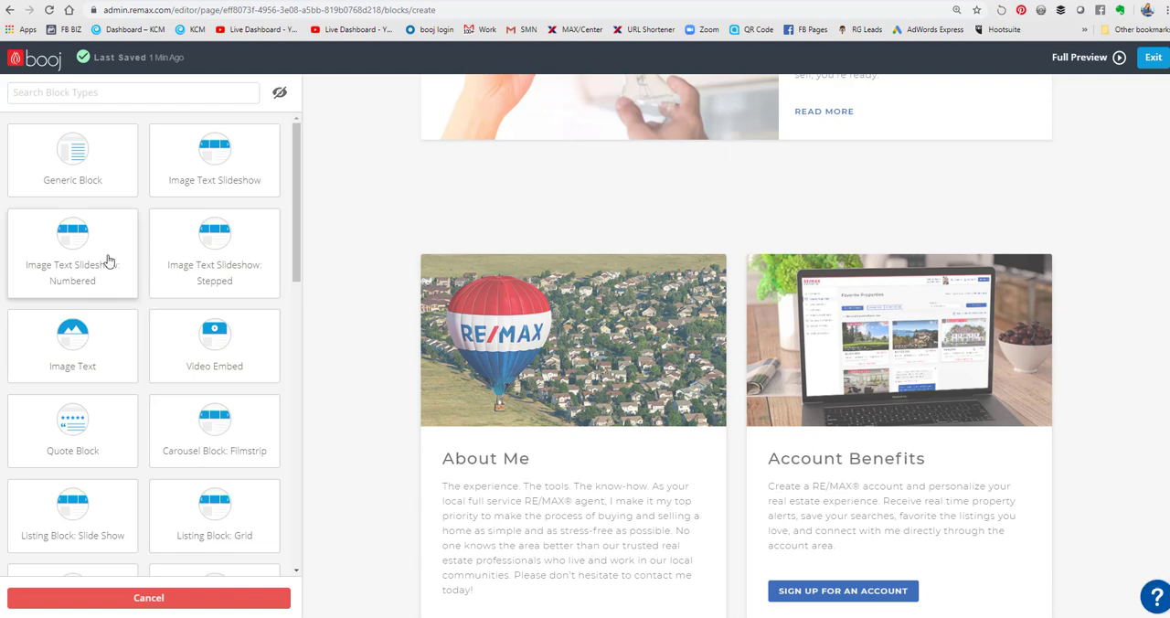
click(100, 357)
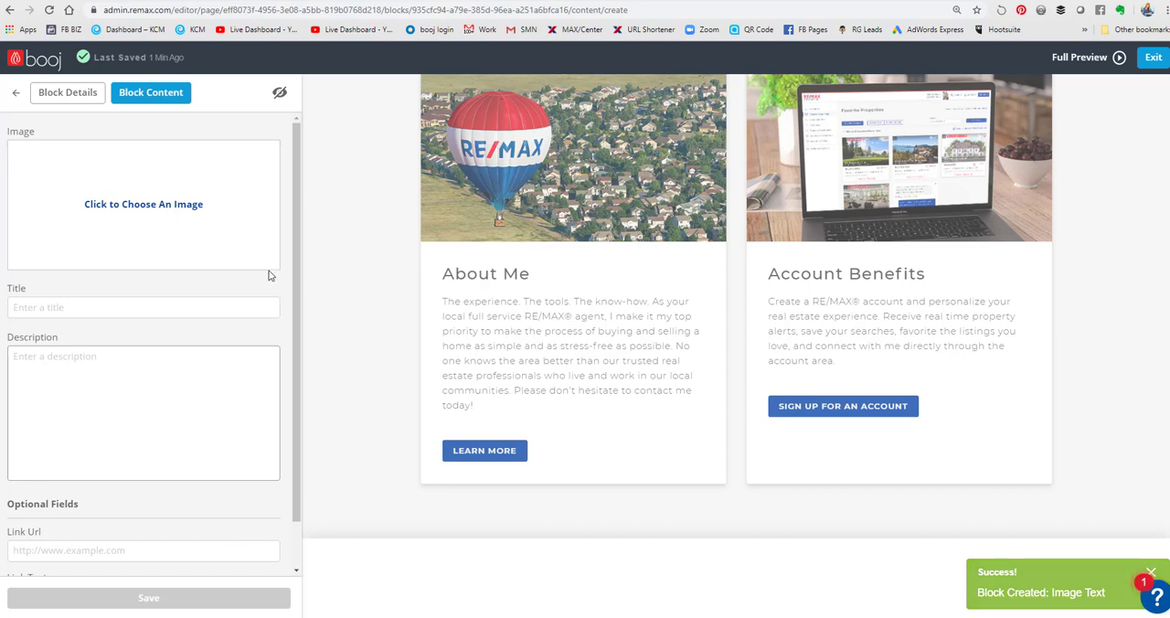
- Upload the "sellers guide" image from the BUTTONS-RED folder and insert it as the first item's image
click(142, 205)
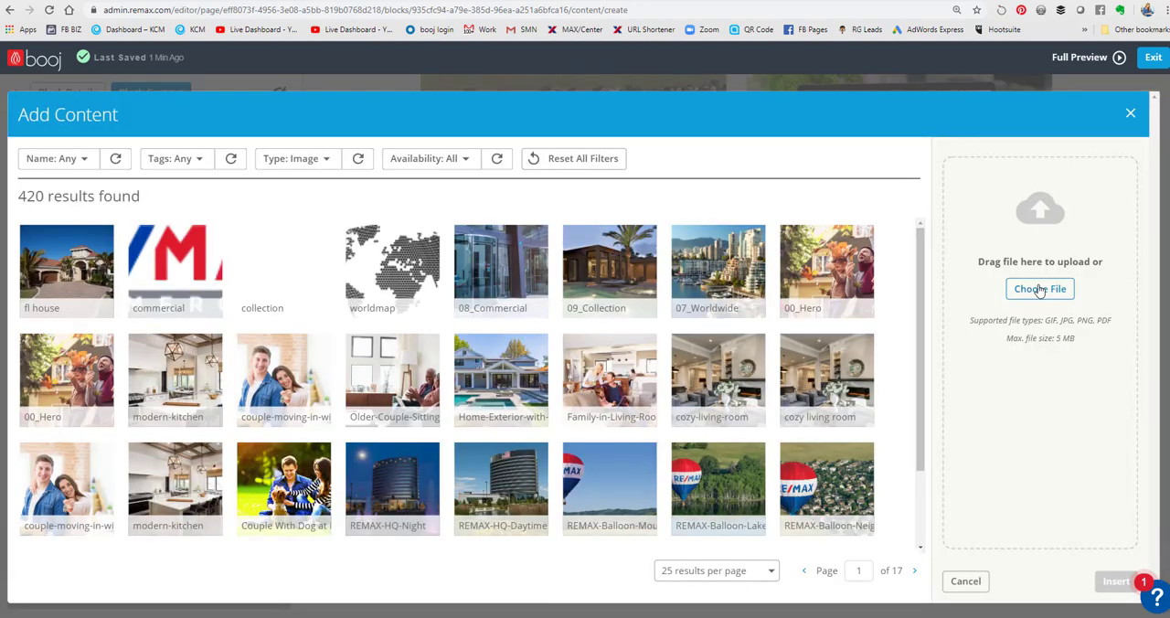
click(1039, 289)
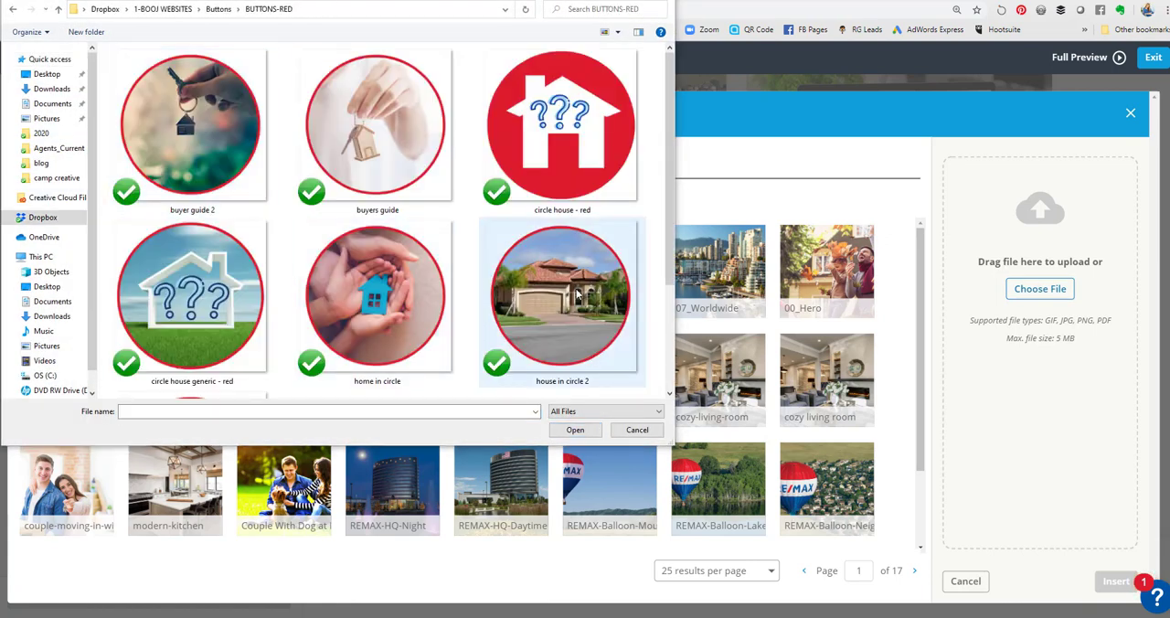
scroll(575, 292, down, 3)
click(189, 310)
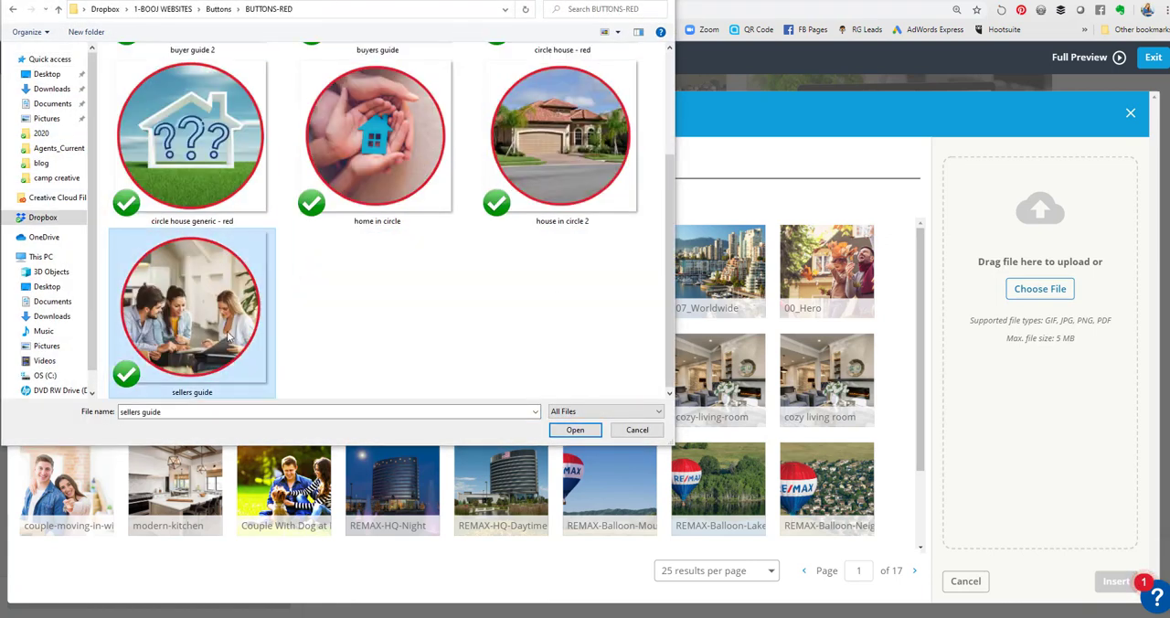
click(574, 430)
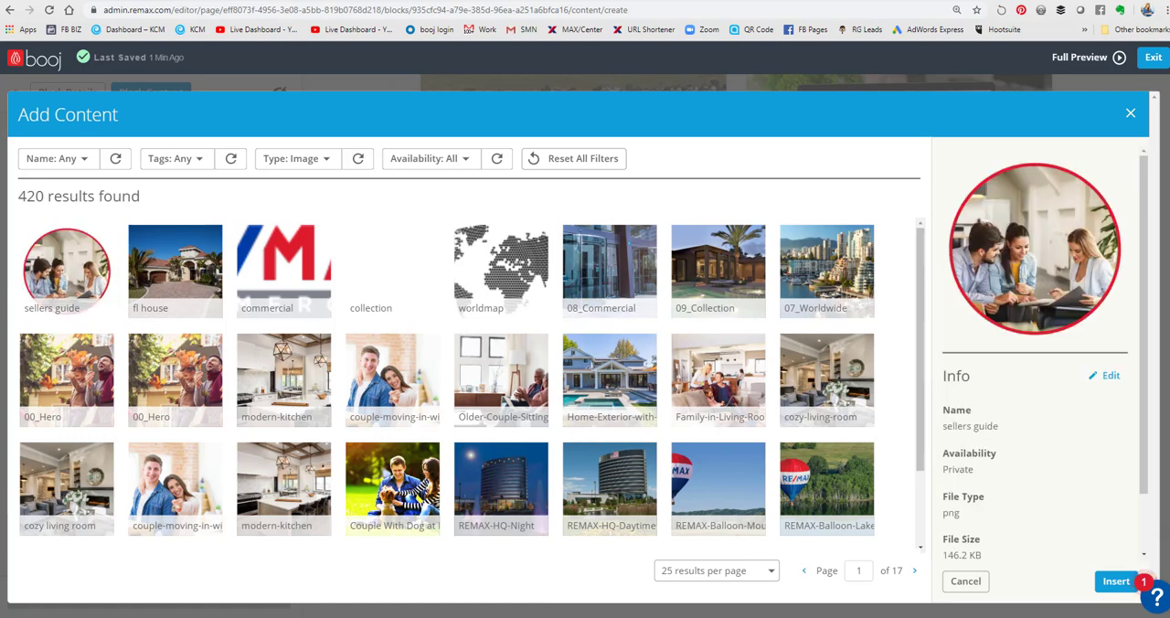
click(1110, 582)
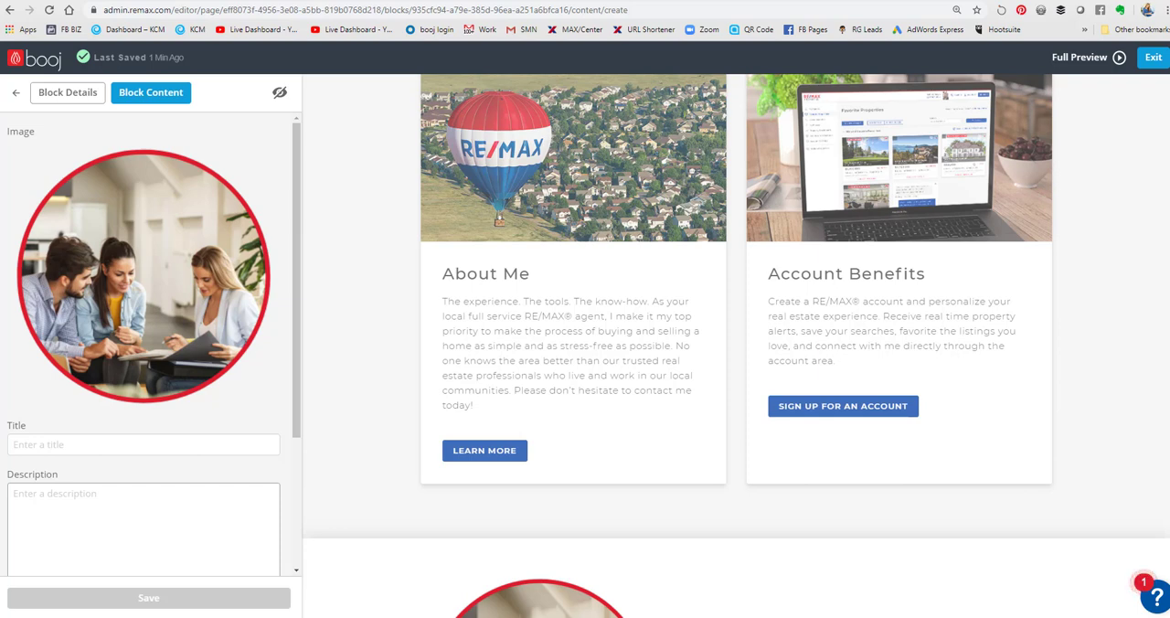
- Title the item "SELLER'S GUIDE" and paste the description starting "Whether this will be your first time on the selling side of the real estate process"
click(48, 445)
text(SELLER'S GUIDE)
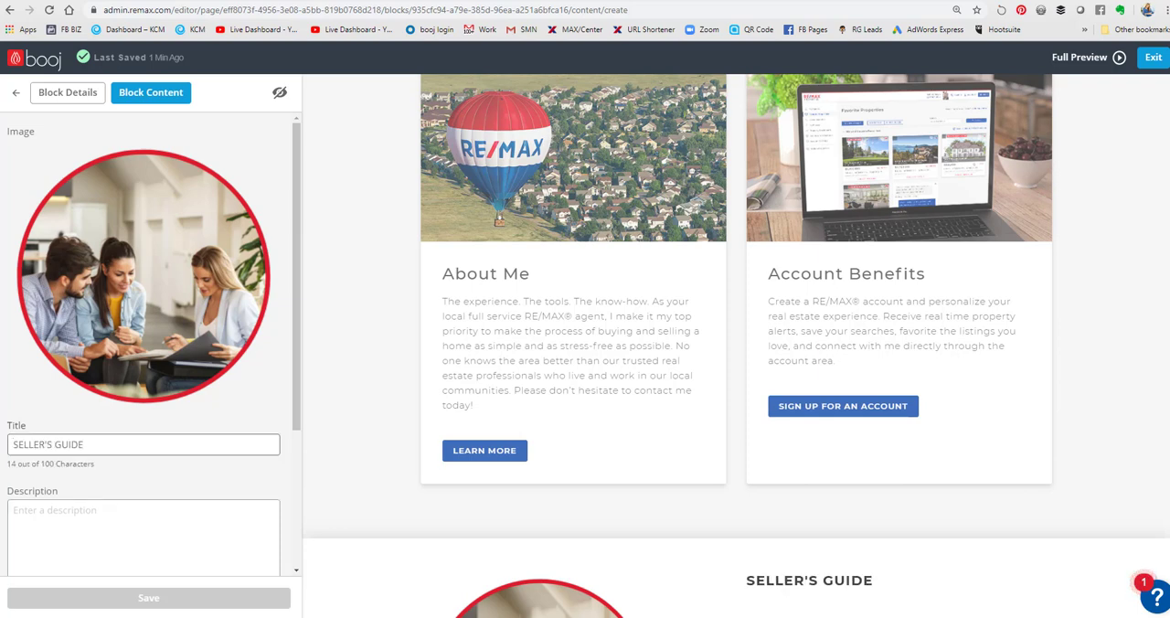
click(106, 514)
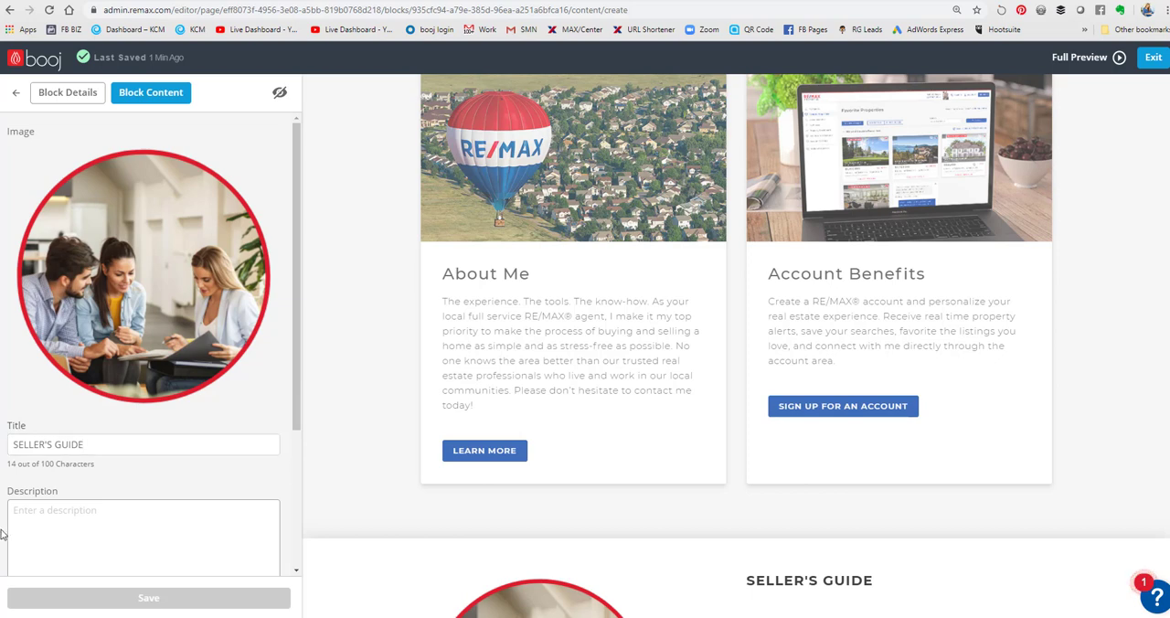
text(Whether this will be your first time on the selling side of the real estate process or you've done it several times before, I would love to assist you with the sale of your home. As a trusted REALTOR®, I can help you navigate the process and help answer any questions you may have.)
scroll(109, 498, down, 3)
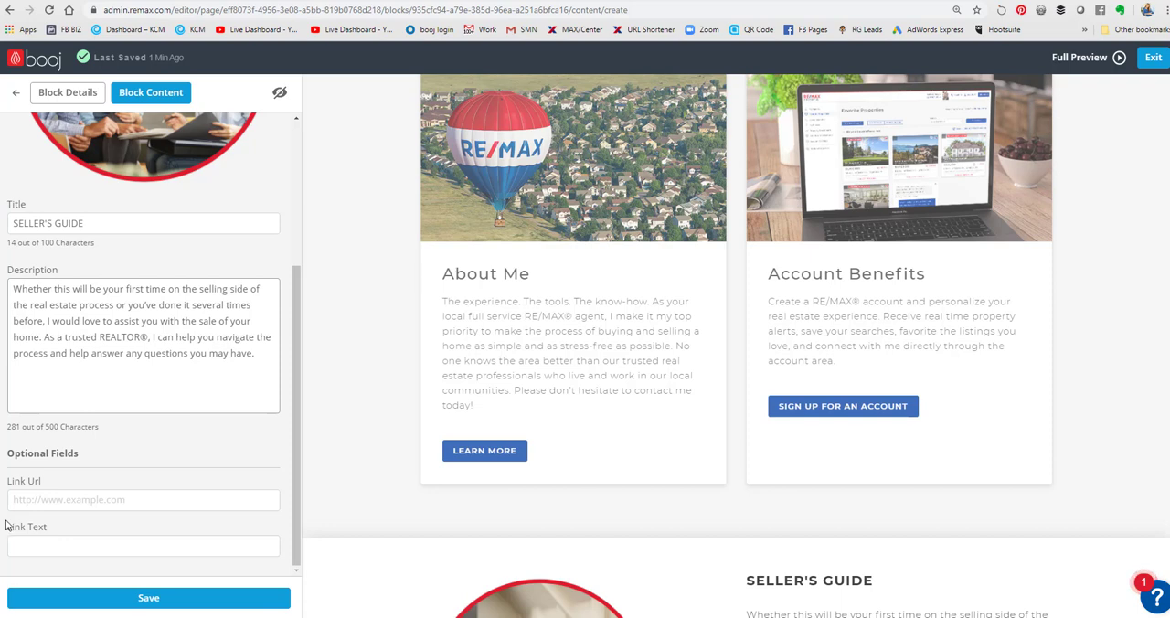
- Link the item to the agent site's seller's guide page with the link text "CLICK HERE TO LEARN MORE", and save it
click(36, 499)
text(CLICK HERE TO LEARN MORE)
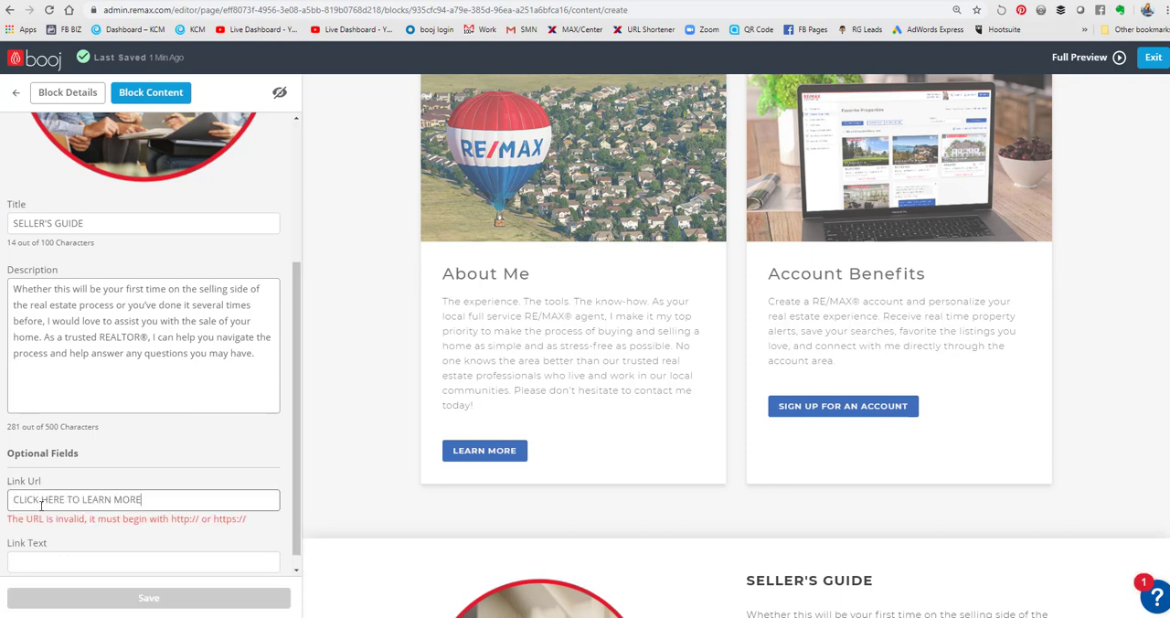
click(62, 560)
text(CLICK HERE TO LEARN MORE)
drag(151, 503, 2, 501)
key(ctrl+c)
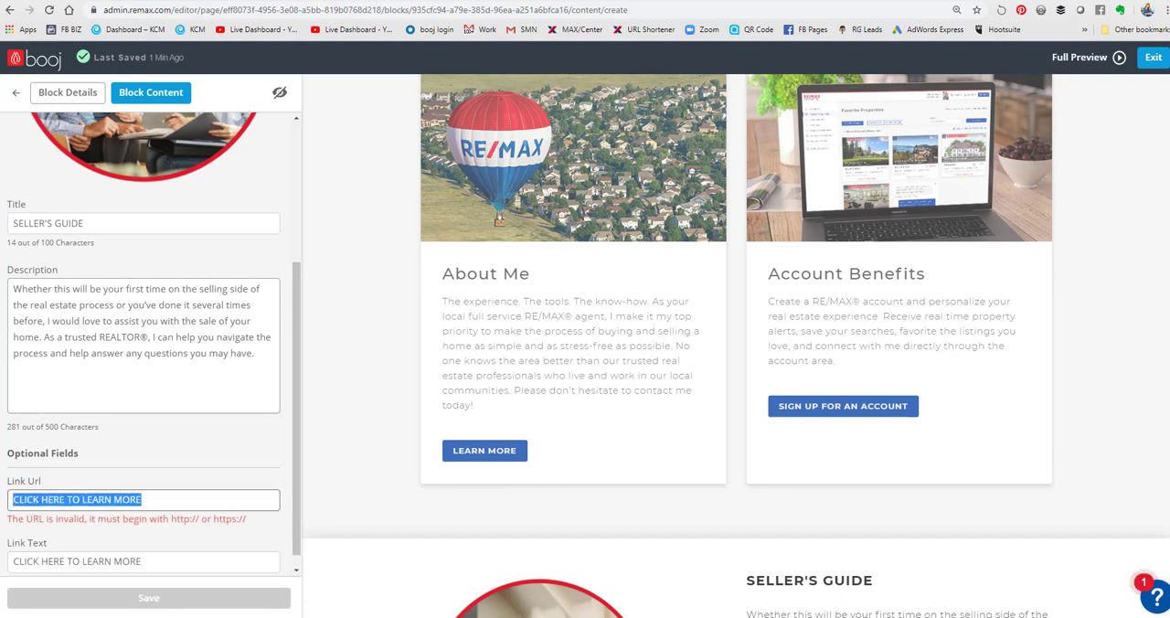
key(BackSpace)
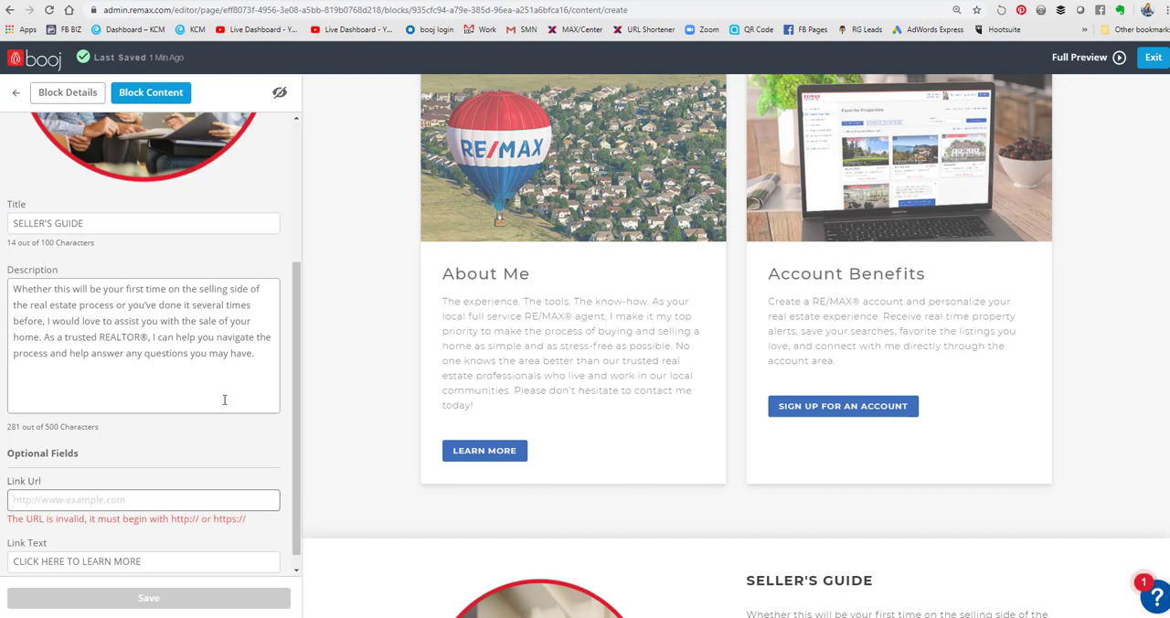
key(ctrl+v)
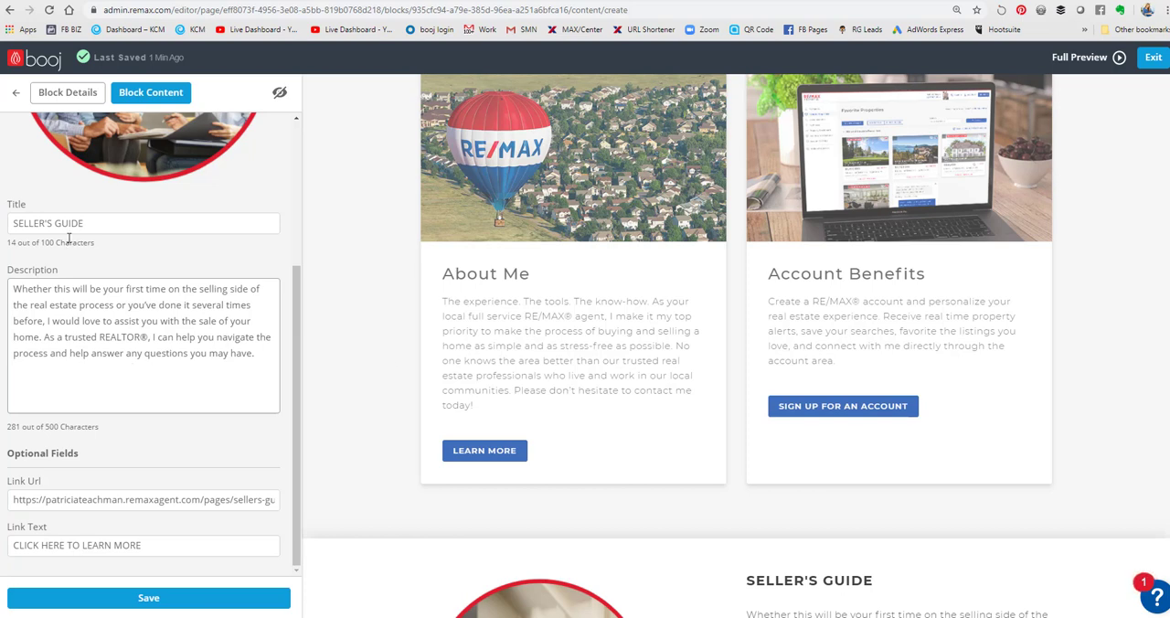
scroll(436, 417, down, 2)
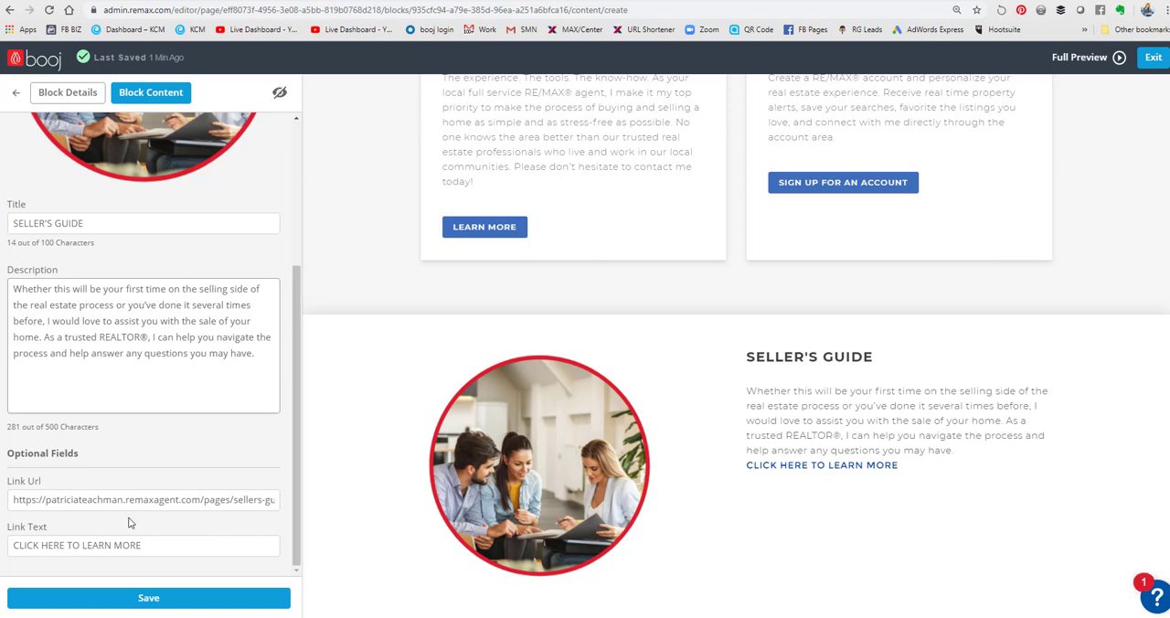
click(146, 601)
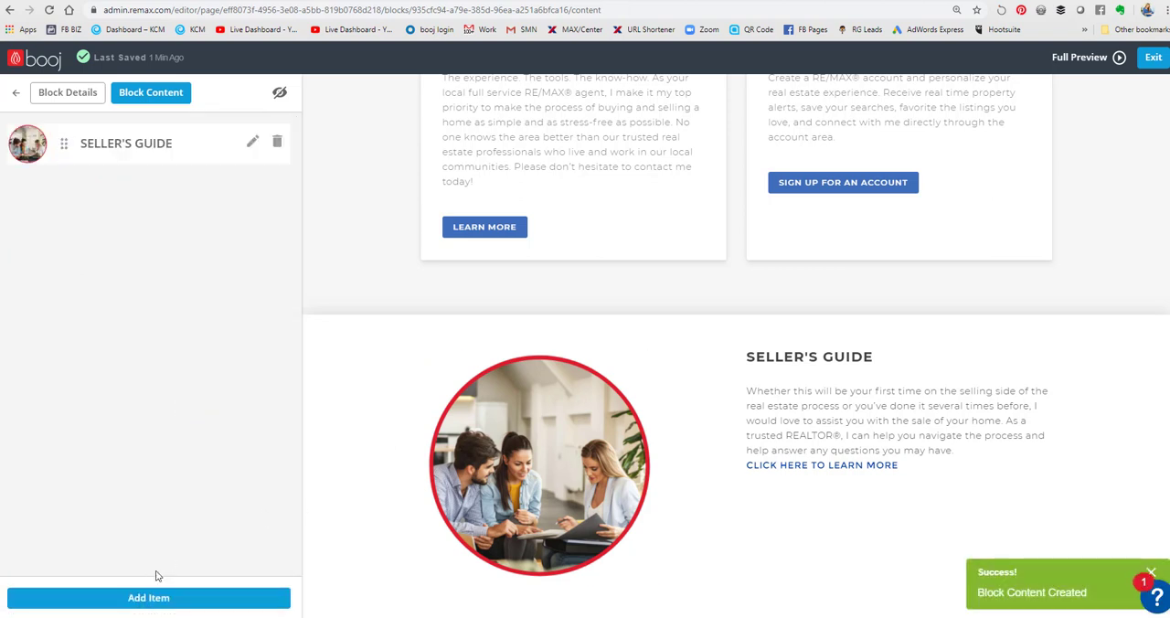
- Add a second item to the Image Text block and upload and insert the "house in circle 2" image from BUTTONS-RED
click(148, 600)
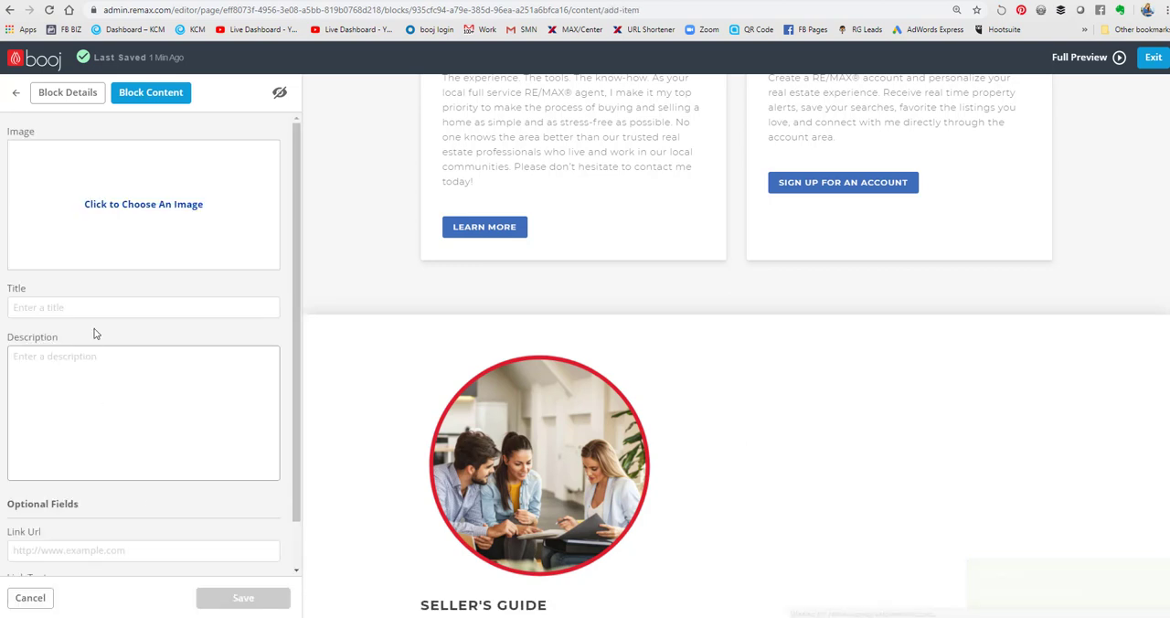
click(125, 205)
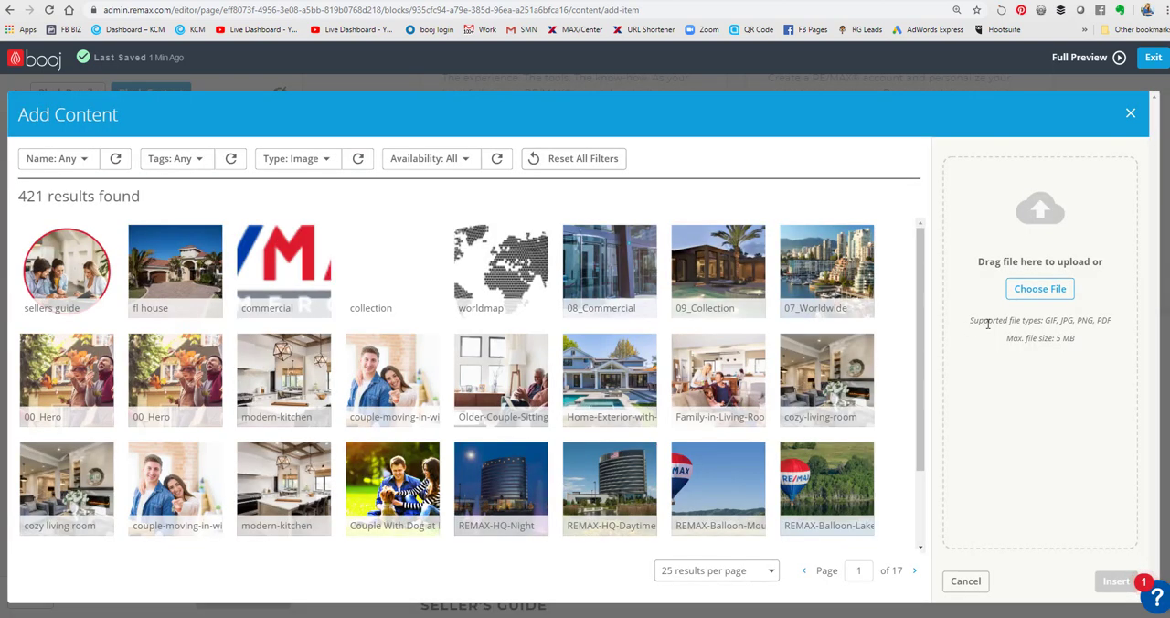
click(1052, 293)
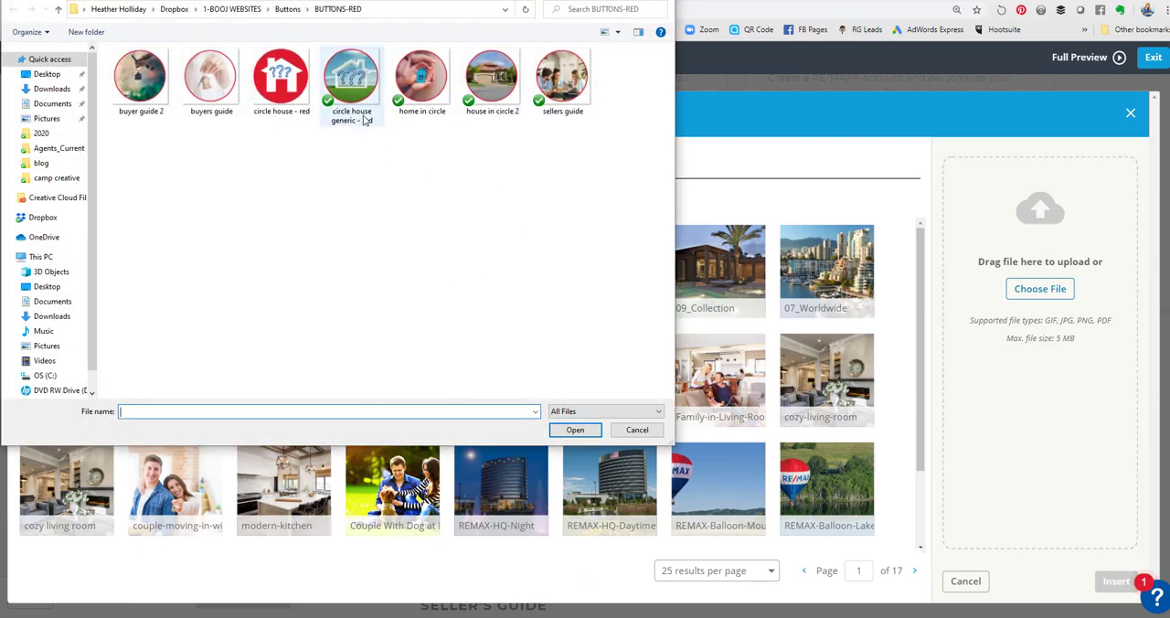
click(493, 91)
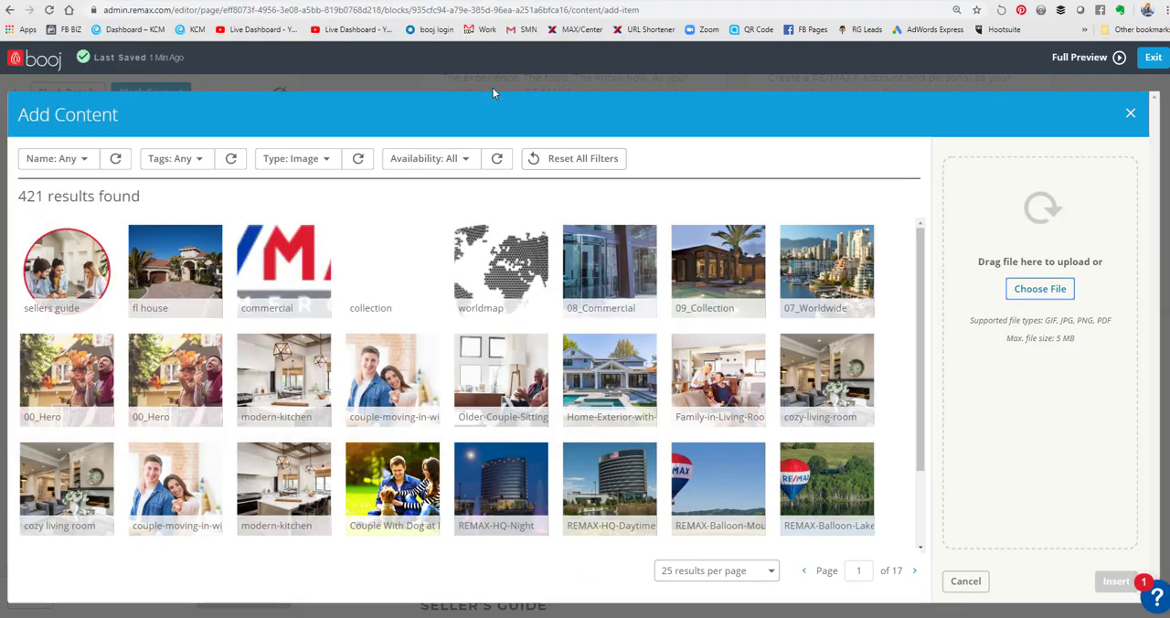
double_click(493, 88)
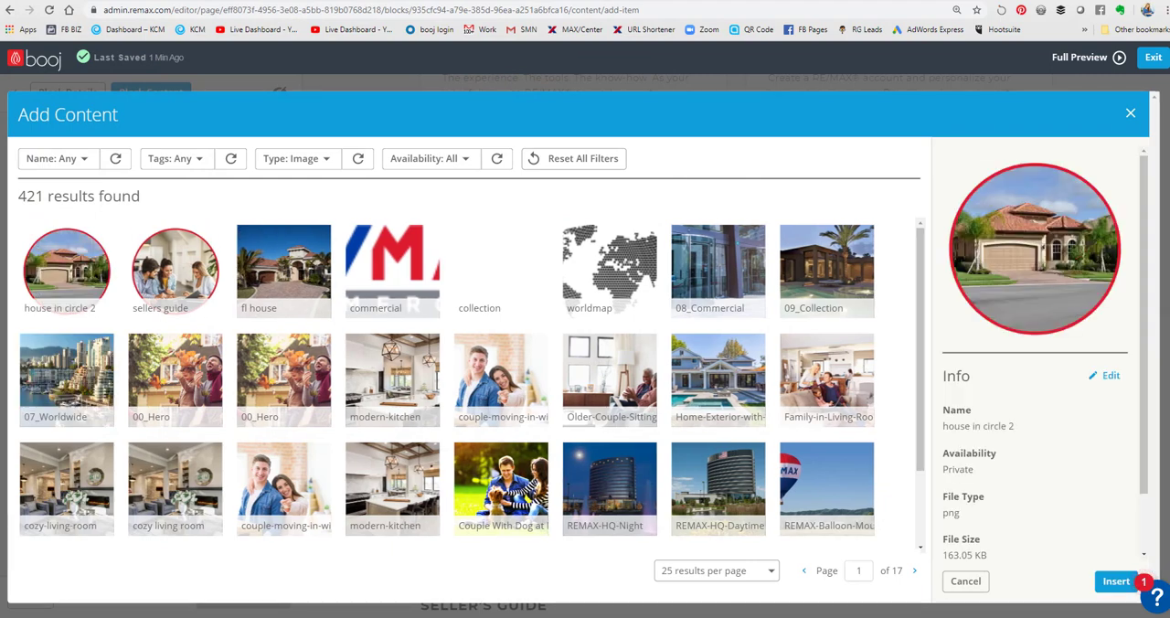
click(1114, 581)
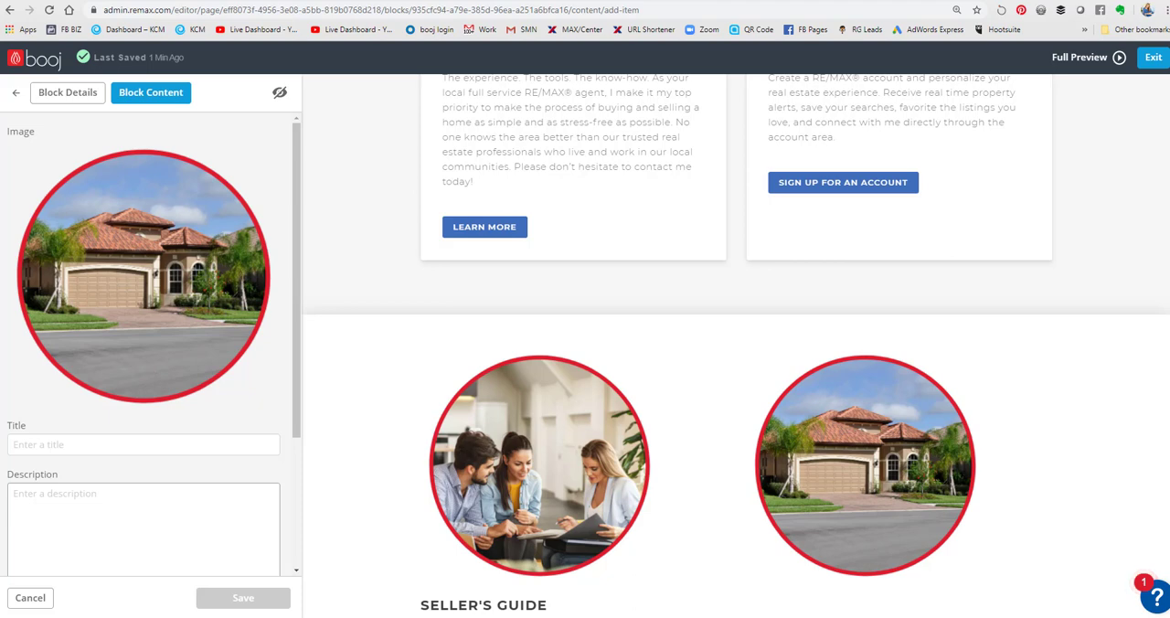
- Title the second item "HOME VALUATION" and paste the description starting "Establishing the right asking price is critical to the home selling process"
click(41, 445)
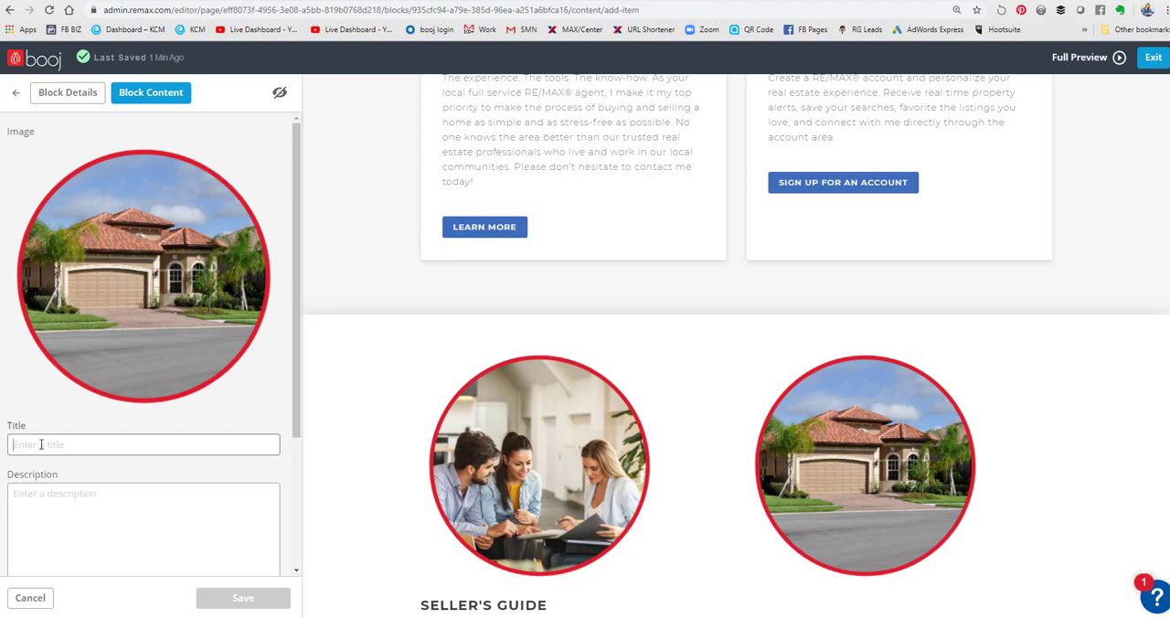
text(HOME VALUATION)
click(143, 535)
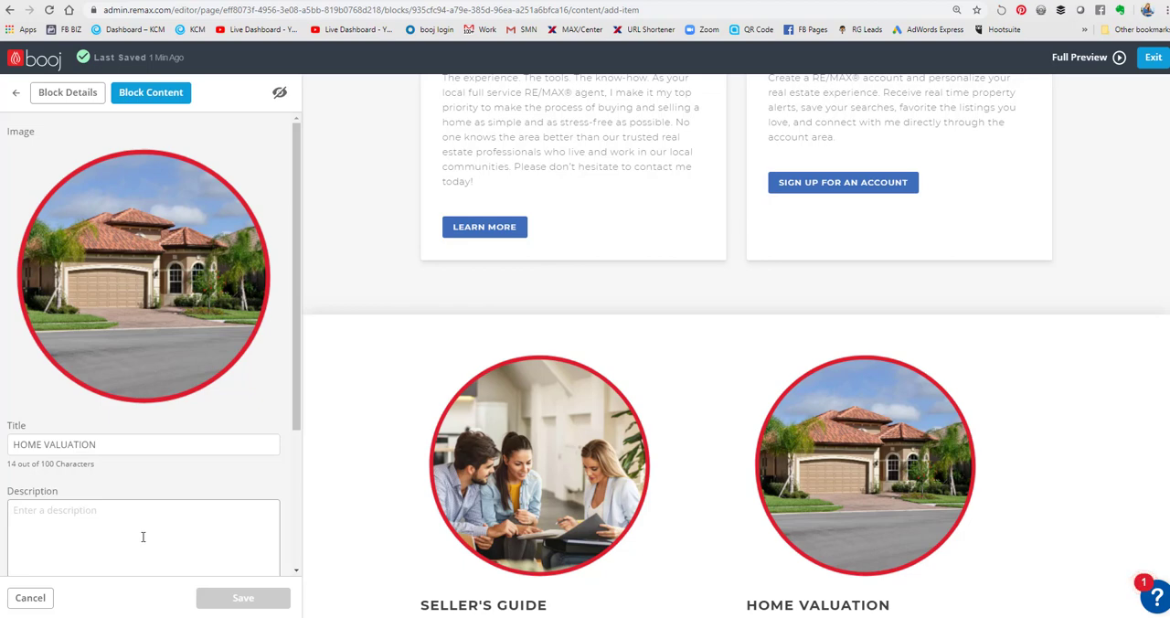
text(Establishing the right asking price is critical to the home selling process. Enter an address above and see the Automated Valuation Model (AVM) estimates for your home. Keep in mind that this is only a starting point as estimates vary greatly across national AVMs.)
scroll(143, 536, down, 3)
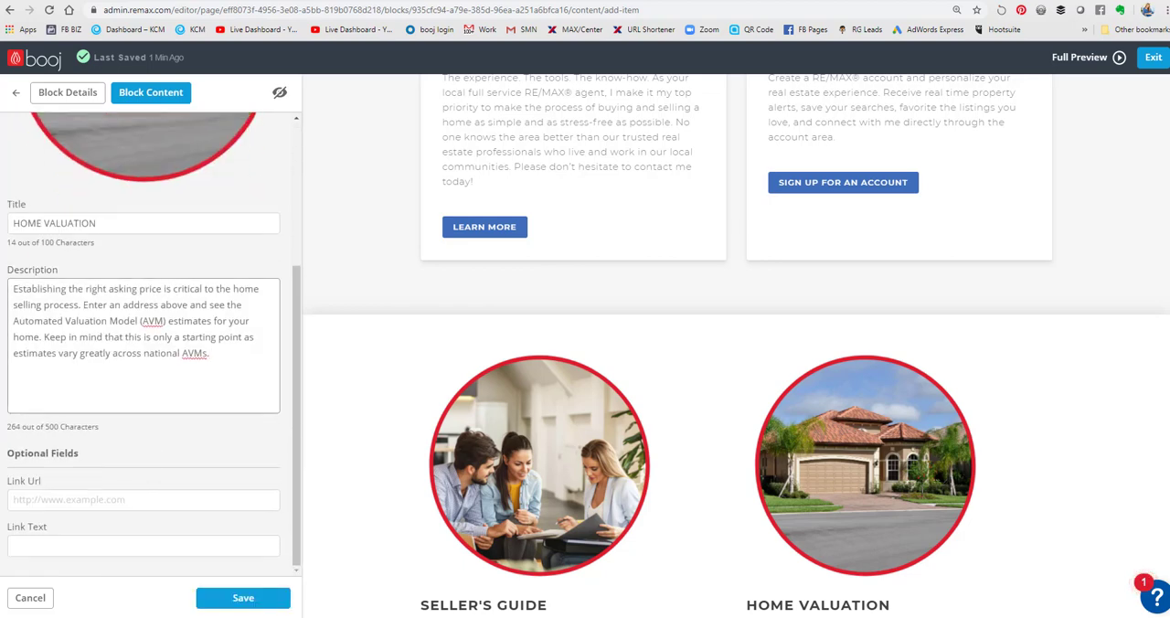
- Link the HOME VALUATION item to the agent site's home value page with the text "CLICK HERE TO LEARN MORE", and save it
click(104, 542)
key(ctrl+v)
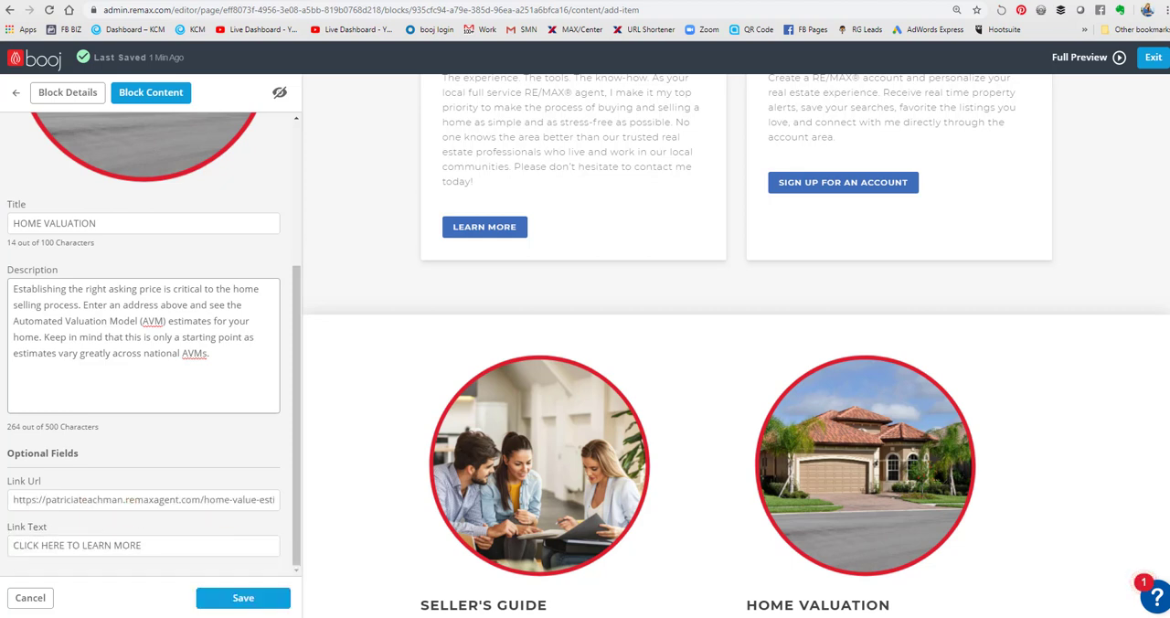
click(242, 598)
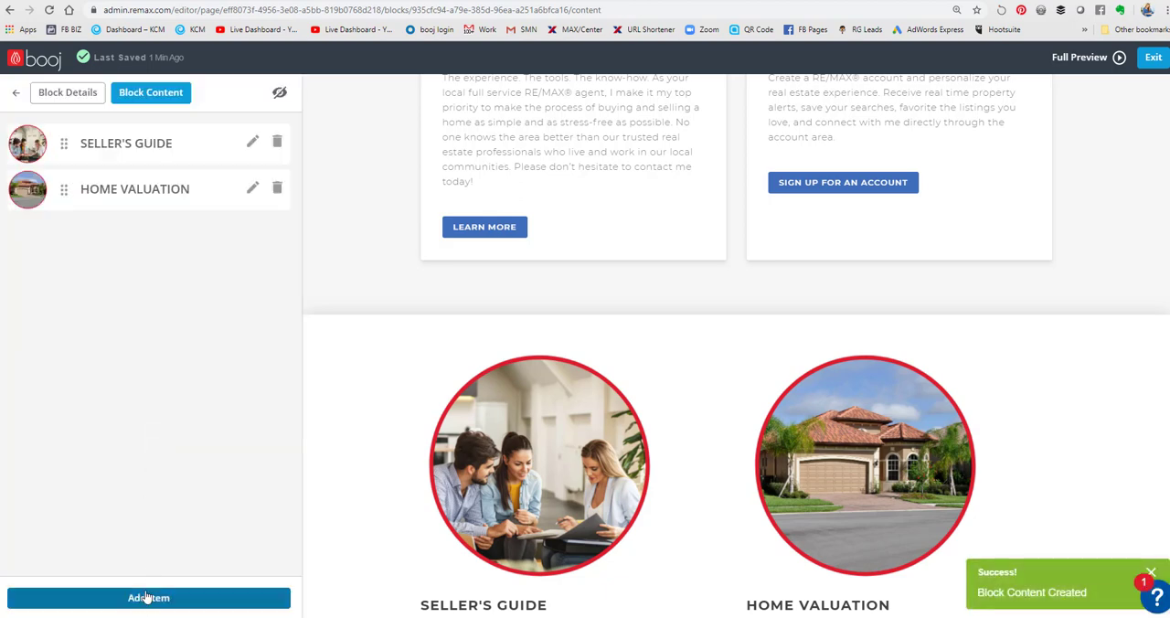
- Start a third item and upload the "buyers guide" image from BUTTONS-RED, open its info for editing, and close the image library without inserting it
click(149, 598)
click(185, 217)
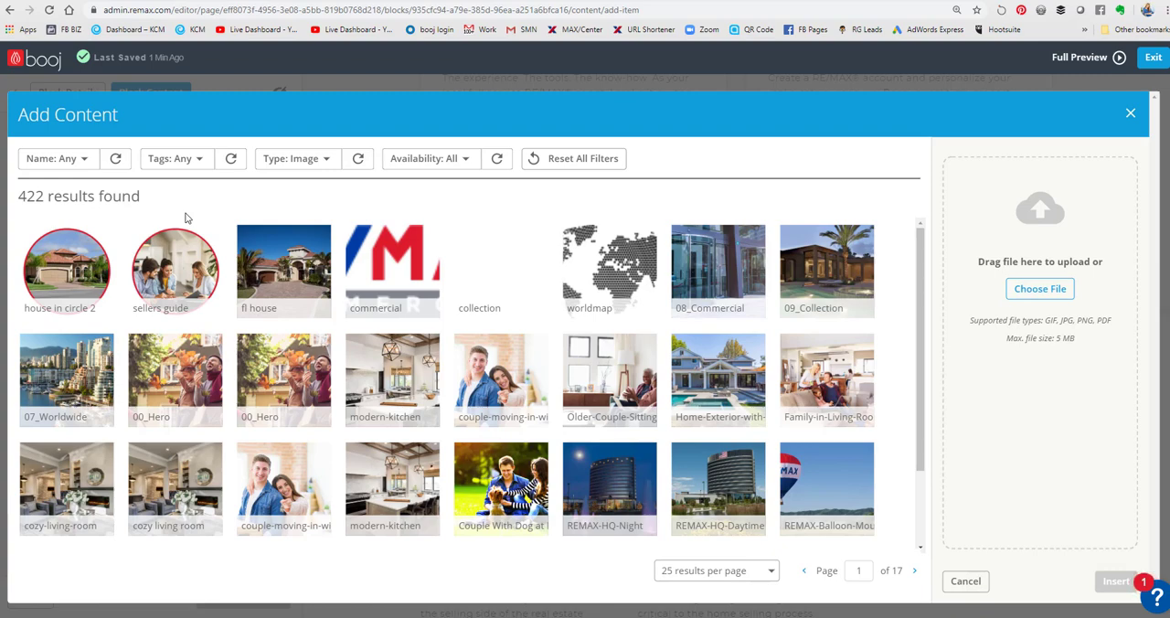
click(1033, 288)
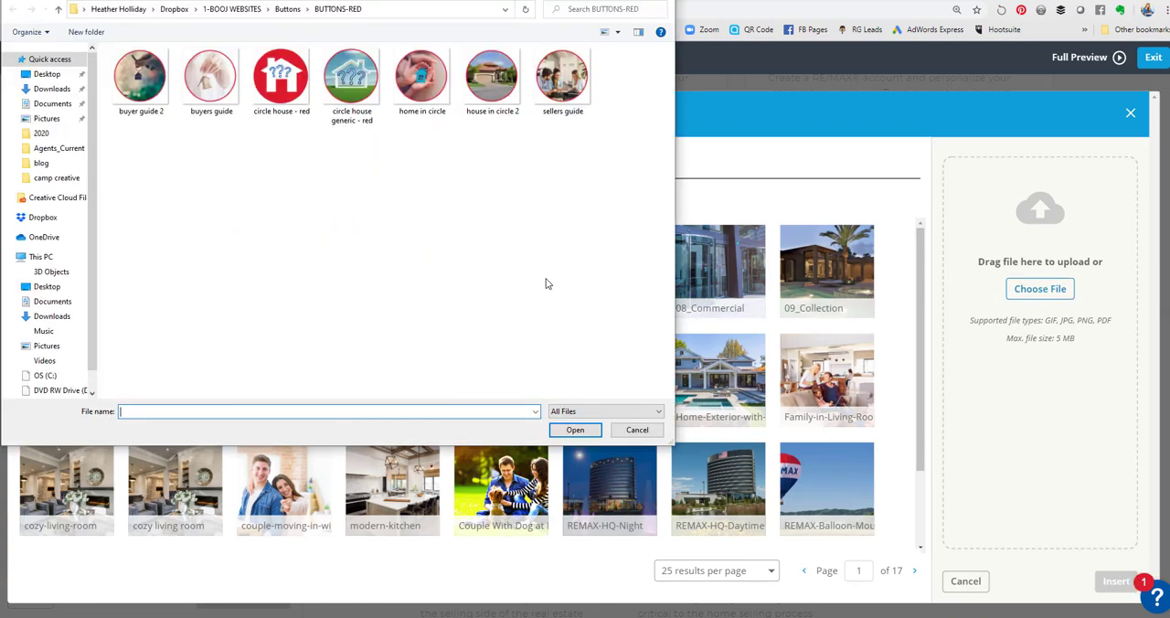
click(206, 99)
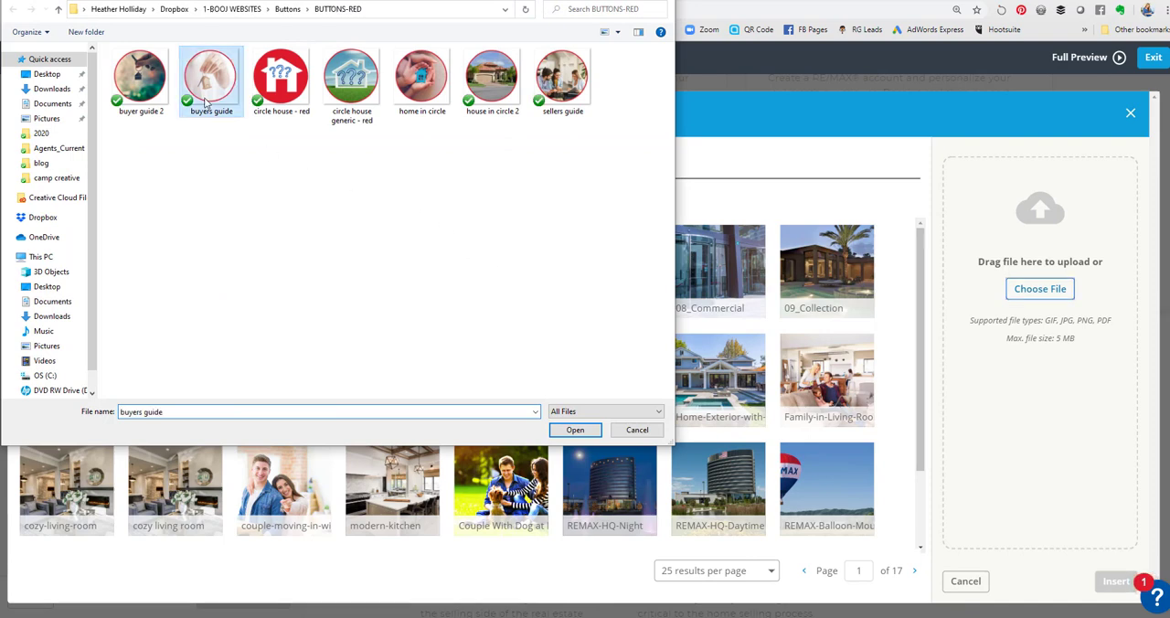
double_click(205, 99)
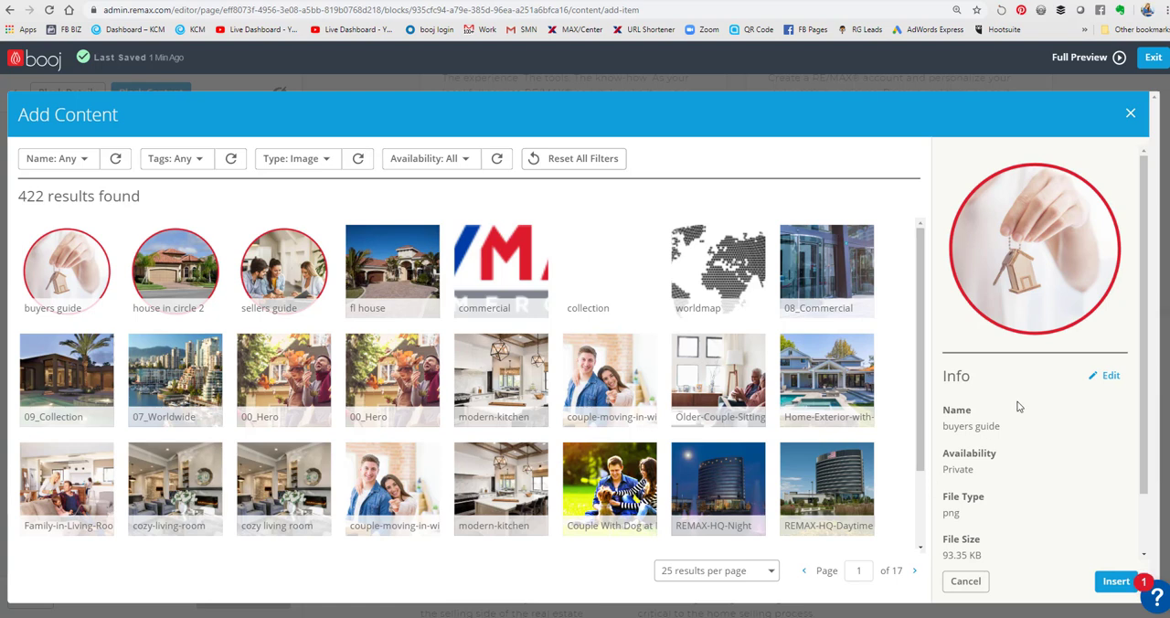
click(1108, 376)
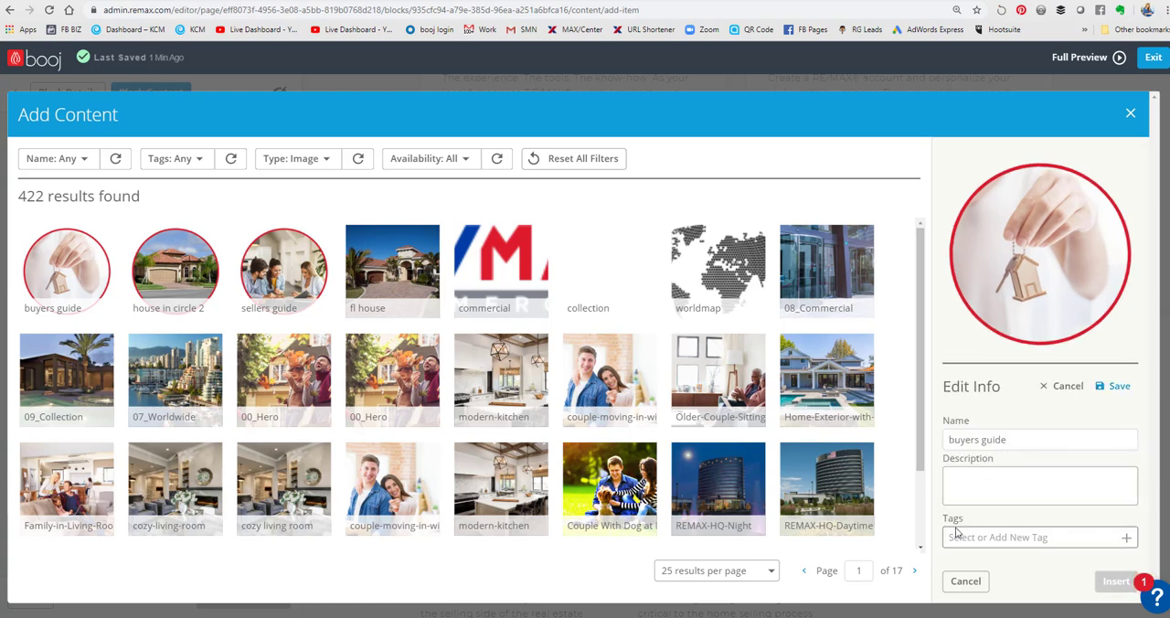
click(965, 581)
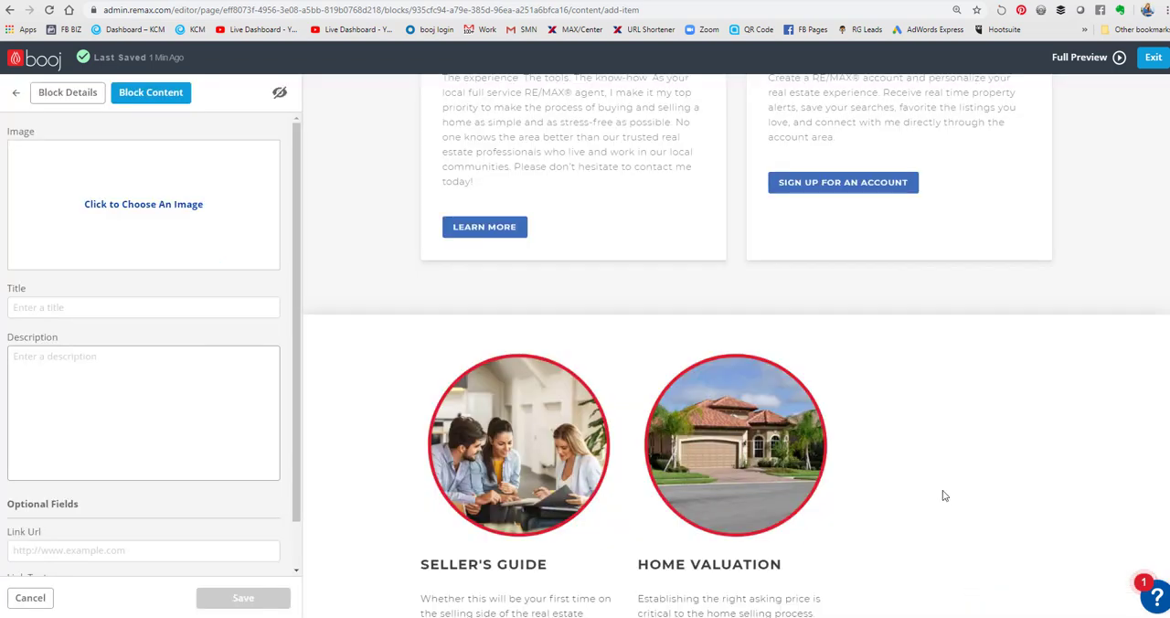
- Insert the uploaded "buyers guide" image from the image library into the third Image Text item
click(126, 219)
click(66, 267)
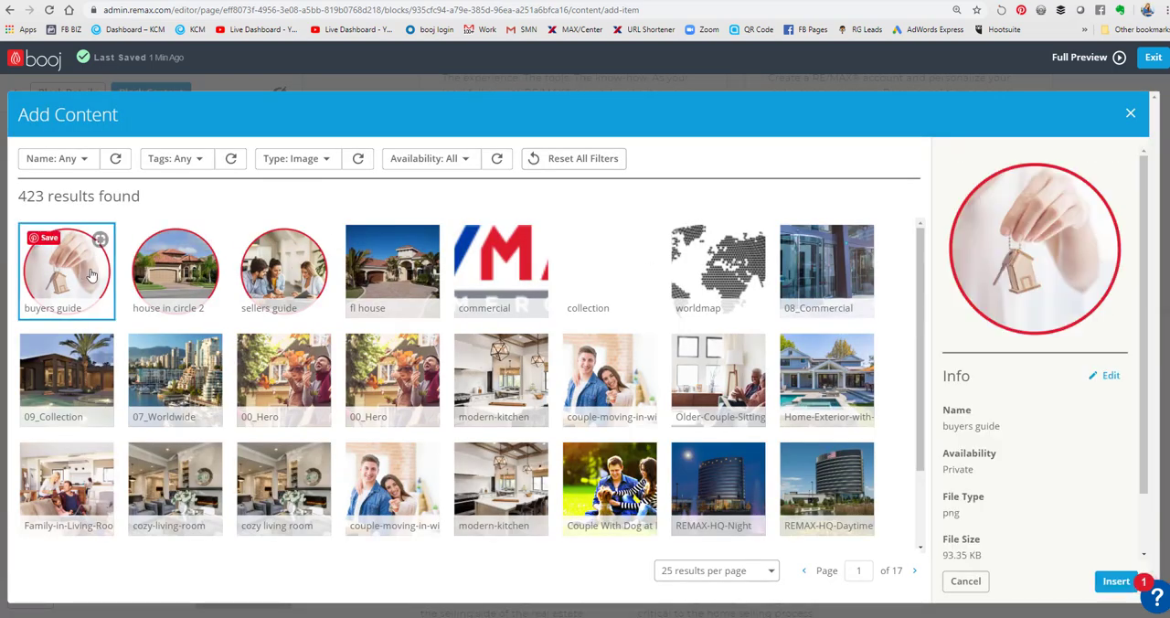
click(1114, 581)
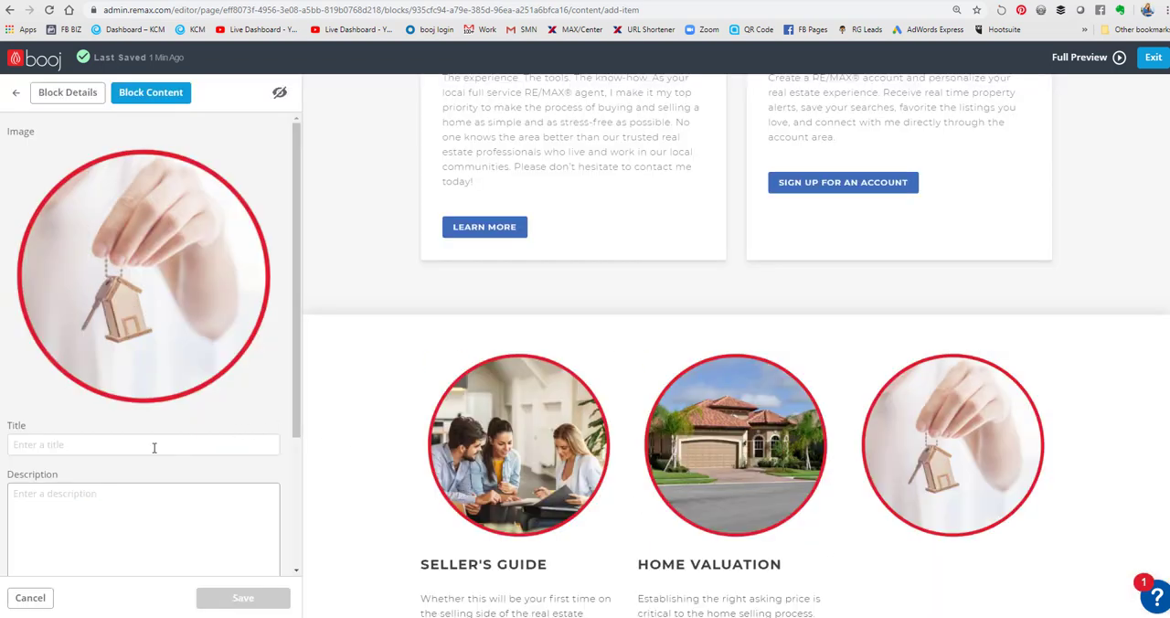
- Title the third item "BUYER'S GUIDE" and paste the description starting "My guide breaks down the steps of buying a home"
click(121, 443)
text(BUYER'S GUIDE)
key(alt+Tab)
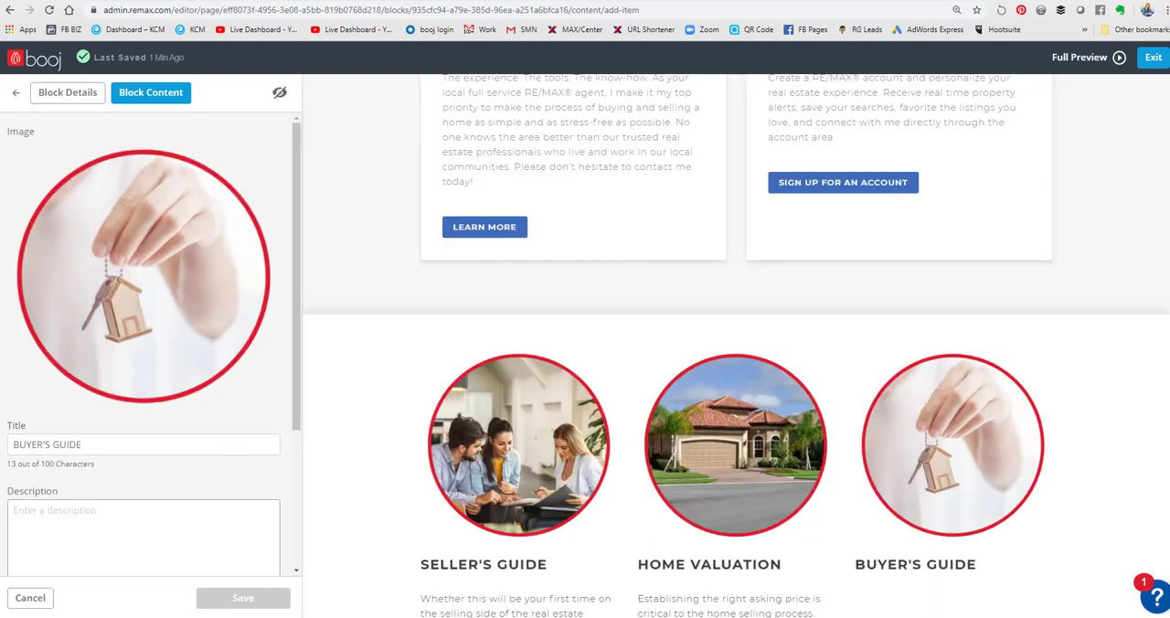
click(80, 507)
text(My guide breaks down the steps of buying a home so you can start the process feeling confident and prepared. From developing your budget to signing your name on the dotted line, you'll find helpful tips right here. Plus, I am here to help every step of the way.)
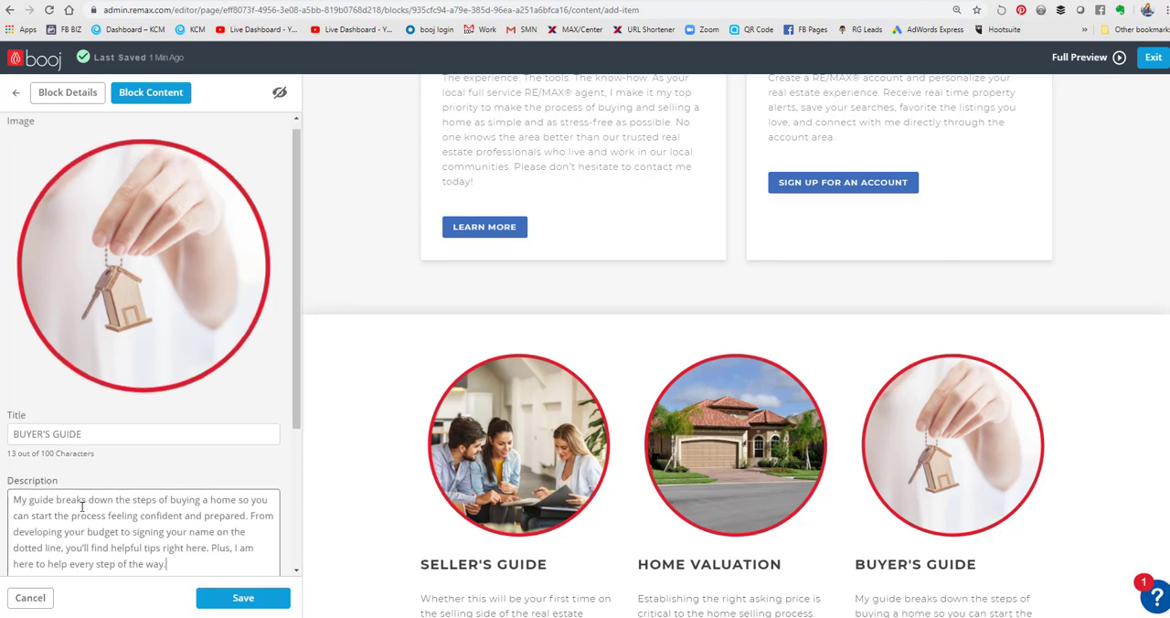
- Give the BUYER'S GUIDE item a link with the text "CLICK HERE TO LEARN MORE", save the item, and check it in the preview
scroll(80, 507, down, 3)
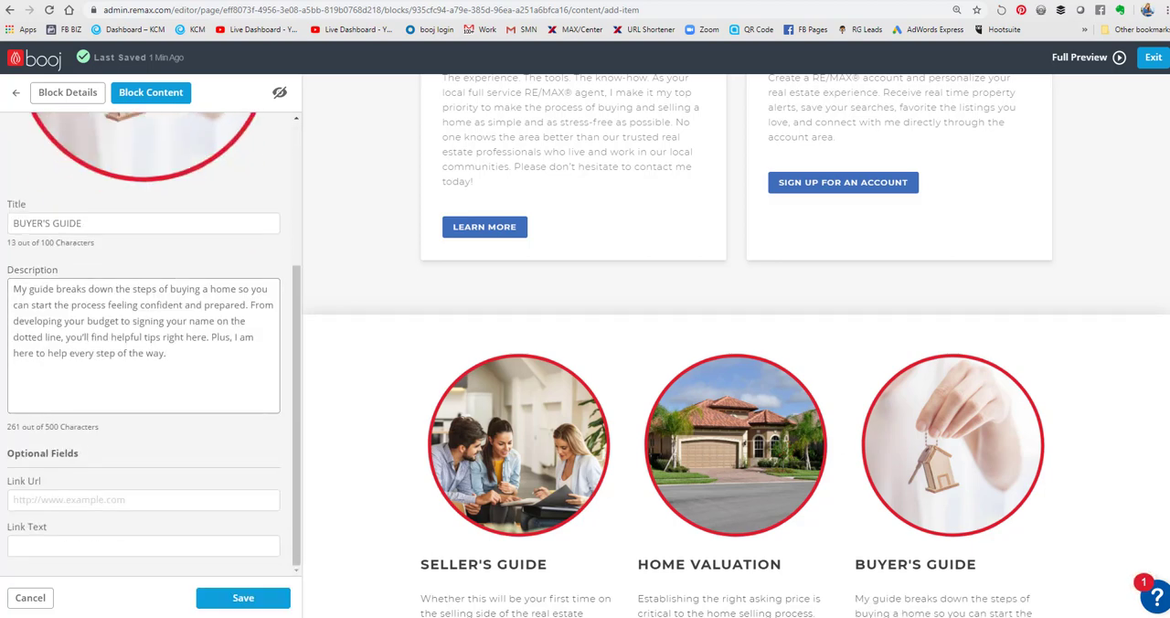
click(52, 543)
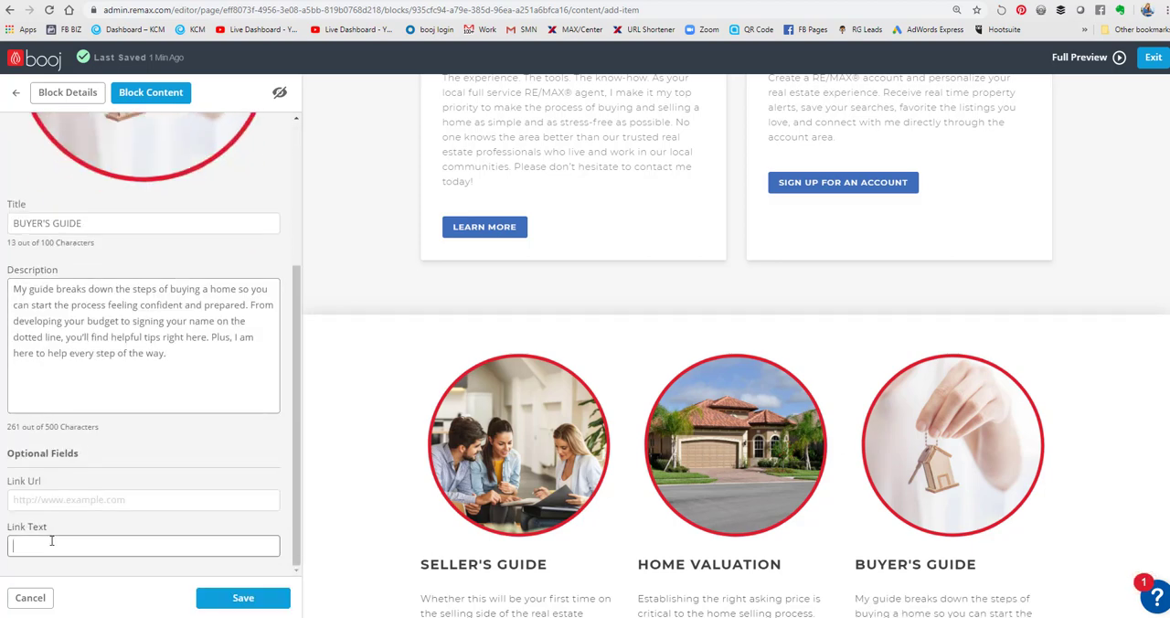
text(CLICK HERE TO LEARN MORE)
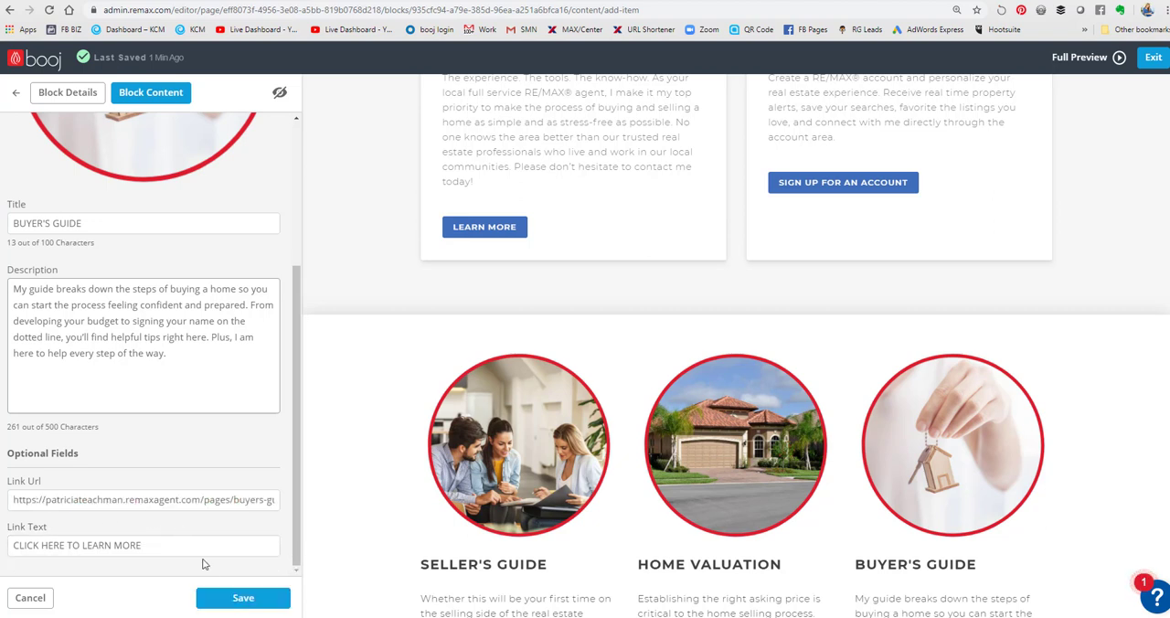
click(207, 599)
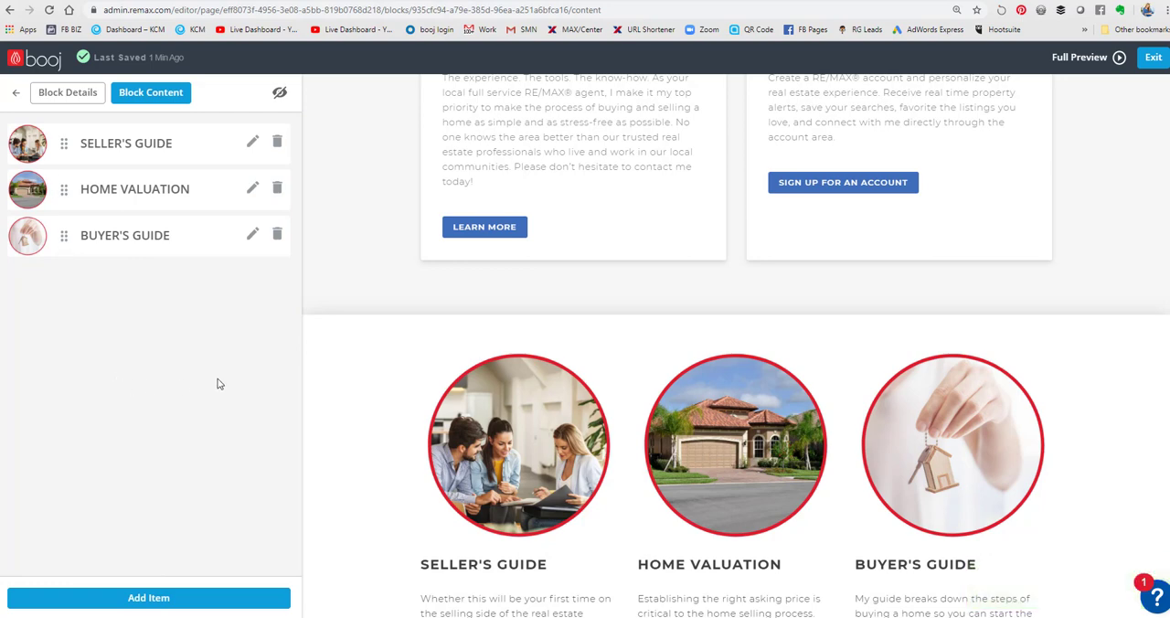
scroll(370, 408, down, 2)
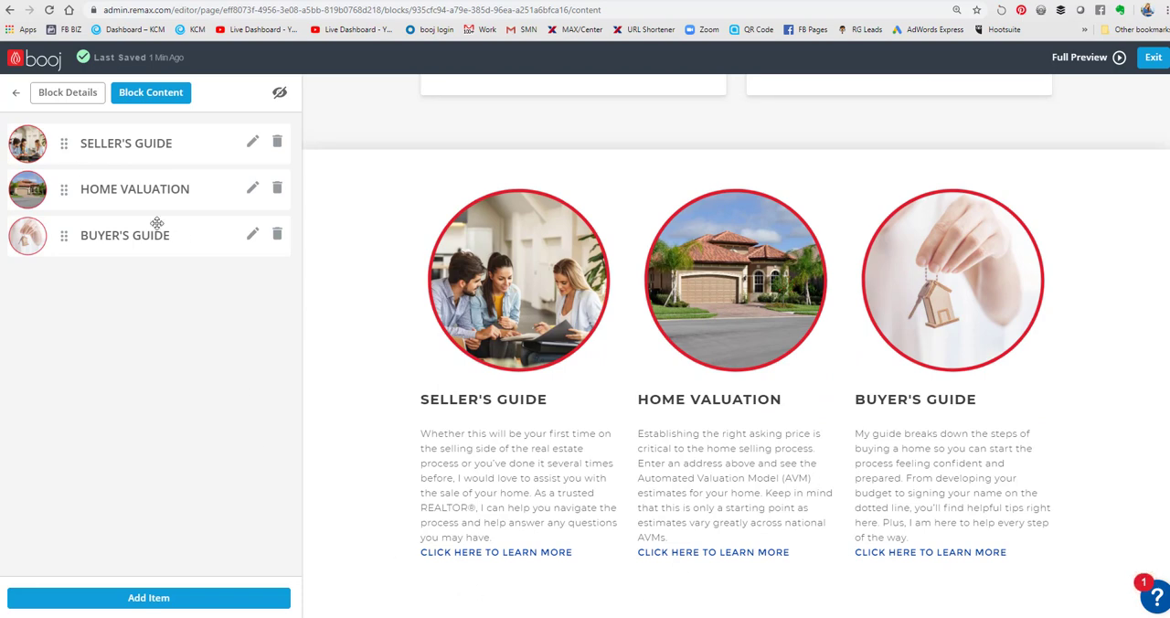
- Return to the block list, move the Image Text block directly below Headline, and publish it again
click(15, 94)
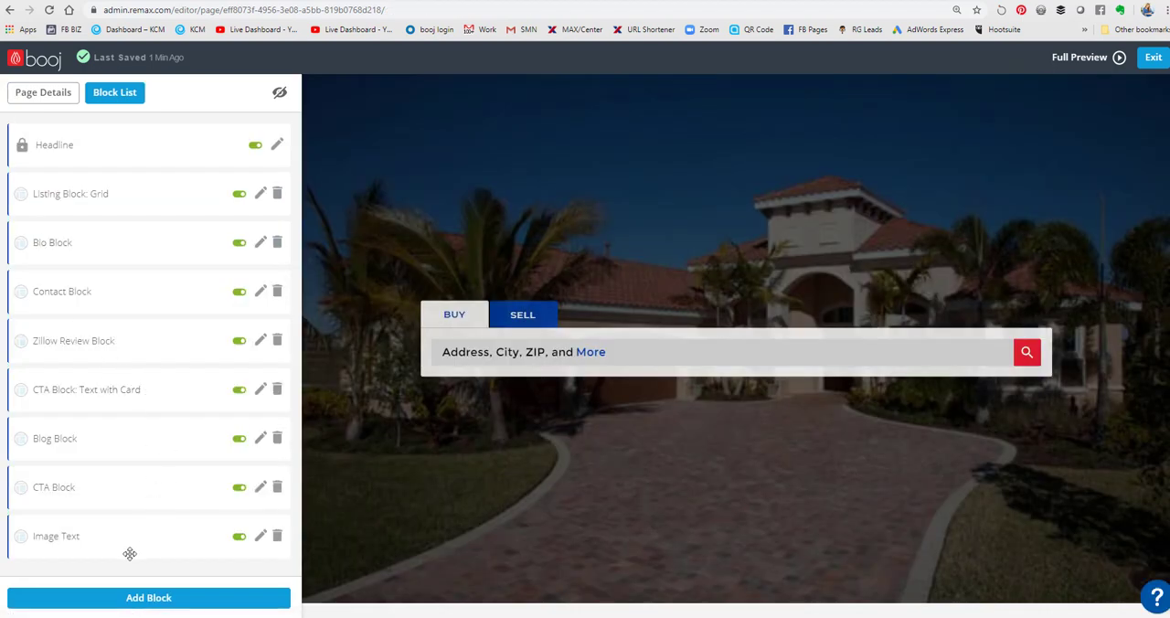
drag(115, 542, 138, 205)
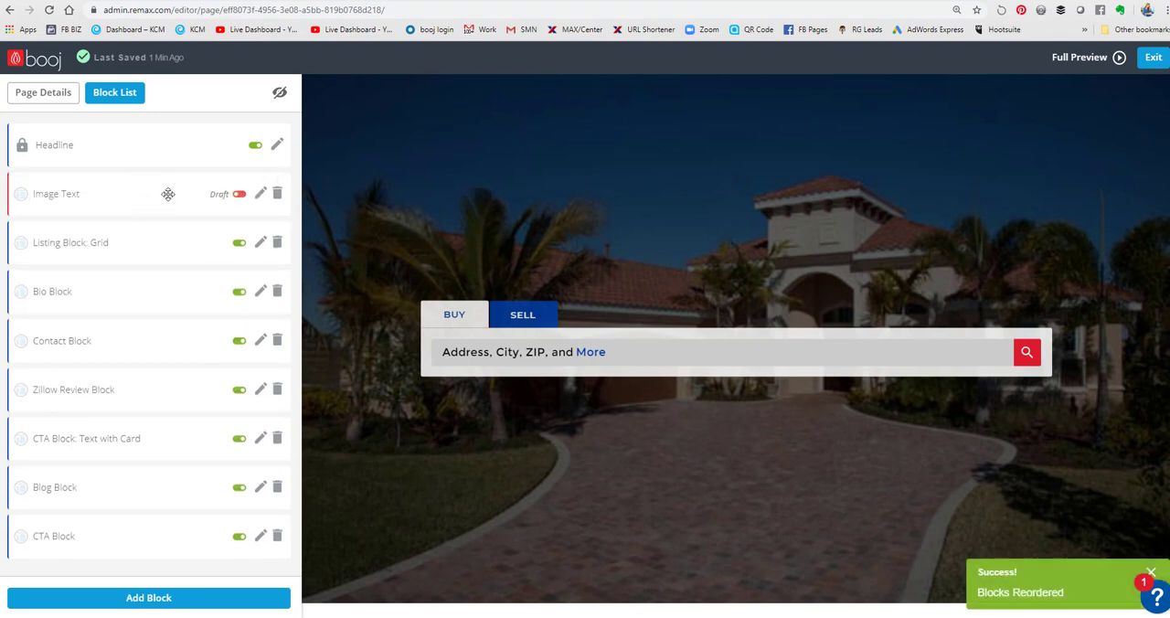
click(240, 197)
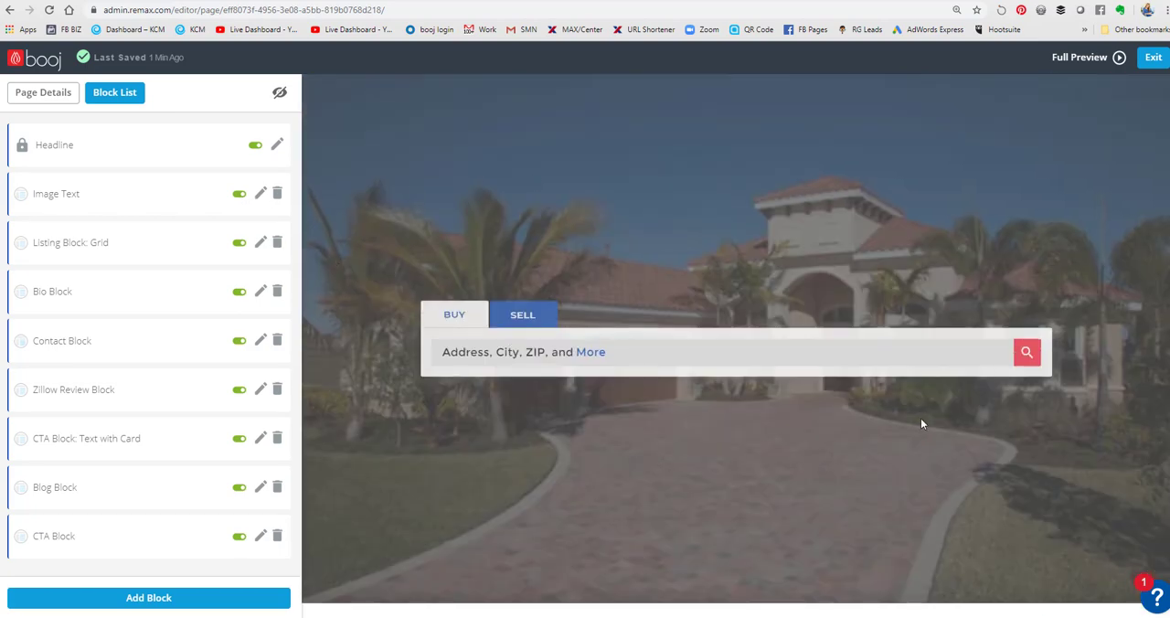
- Review the home page preview from the headline through the guide items, listings, bio, contact form and reviews to the blog section
scroll(726, 397, down, 3)
scroll(1107, 478, down, 2)
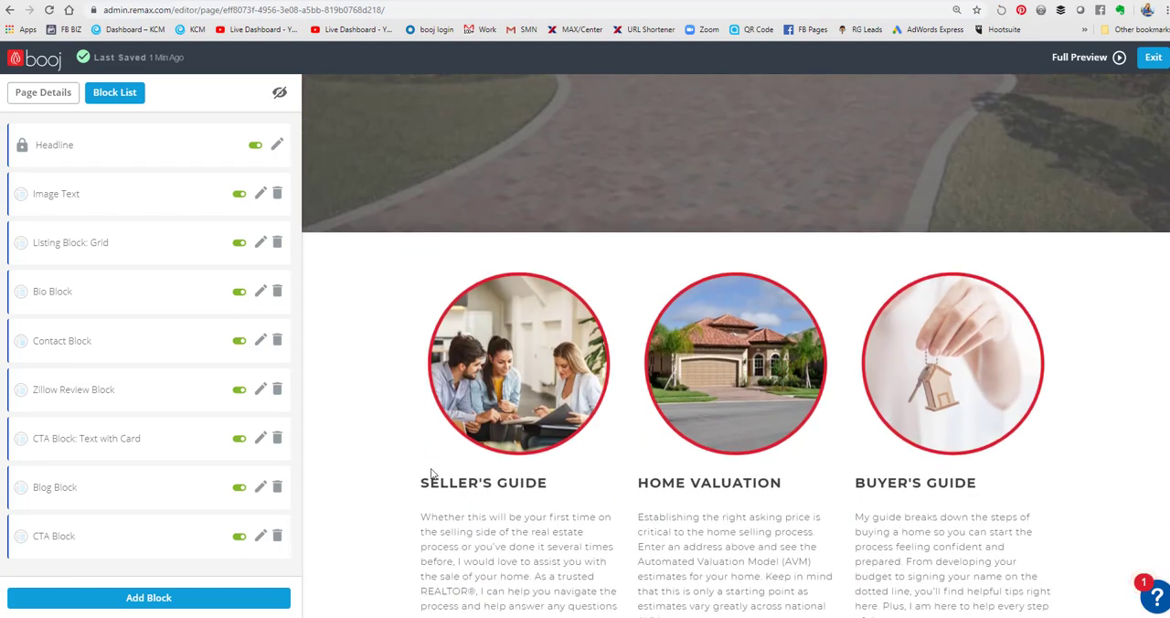
scroll(432, 472, down, 3)
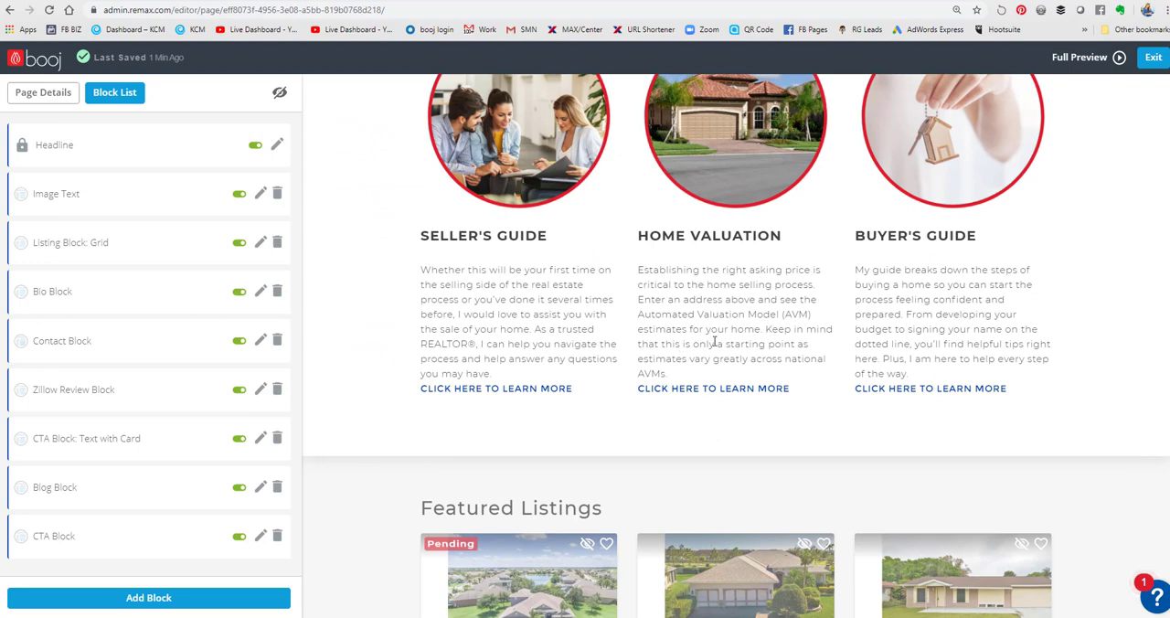
scroll(810, 387, down, 3)
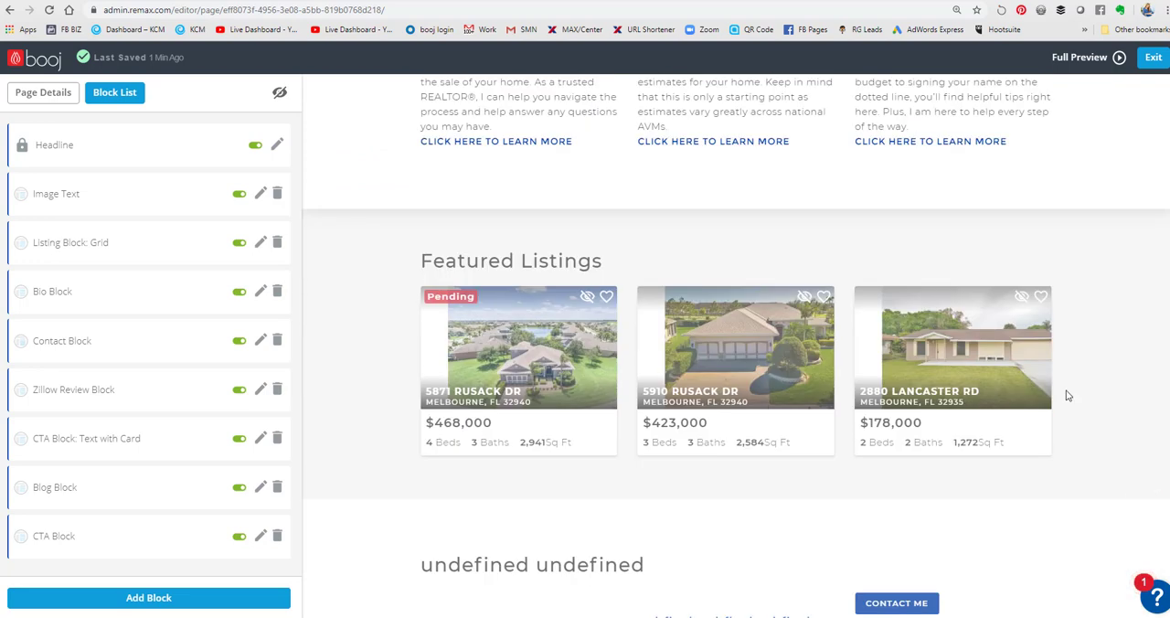
scroll(1068, 394, down, 2)
scroll(530, 417, down, 2)
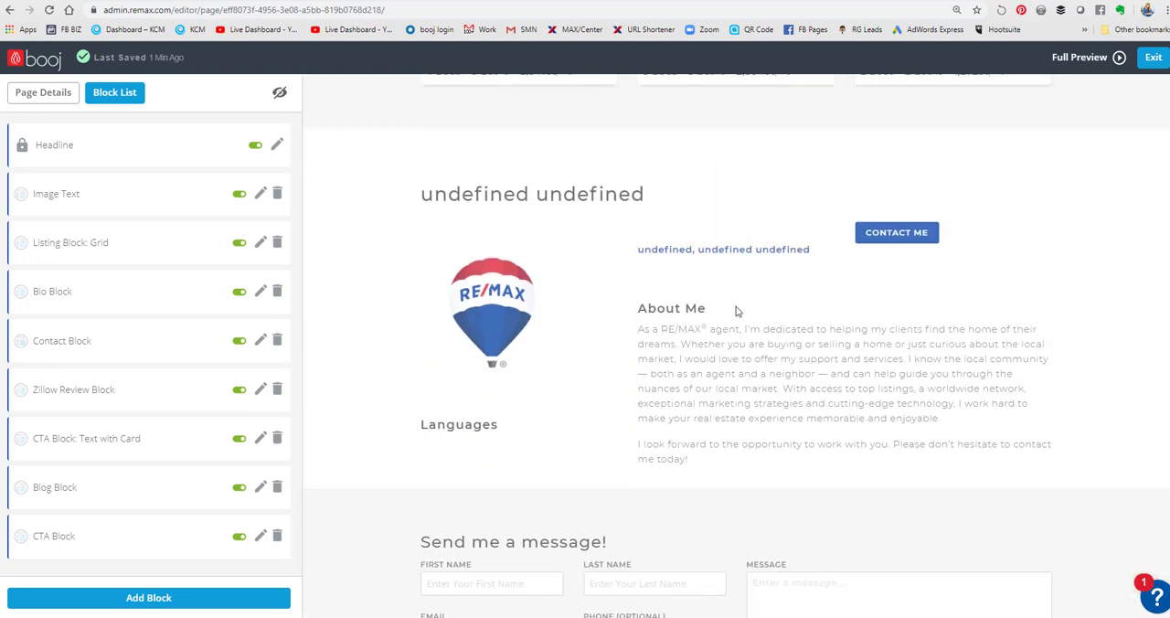
scroll(738, 348, down, 2)
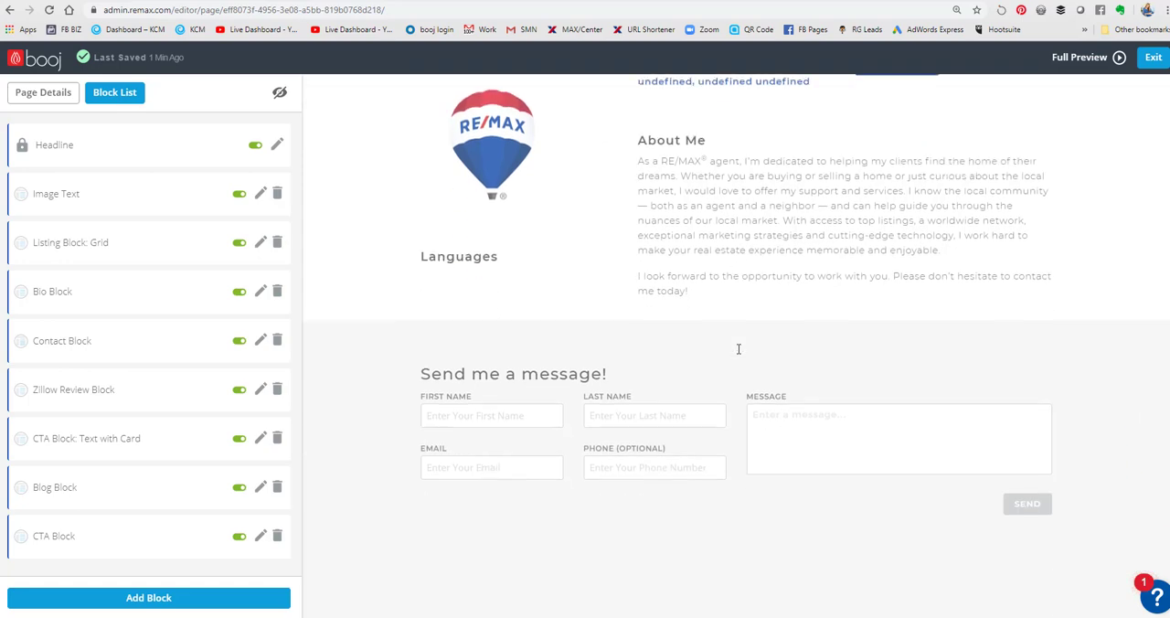
scroll(867, 402, down, 3)
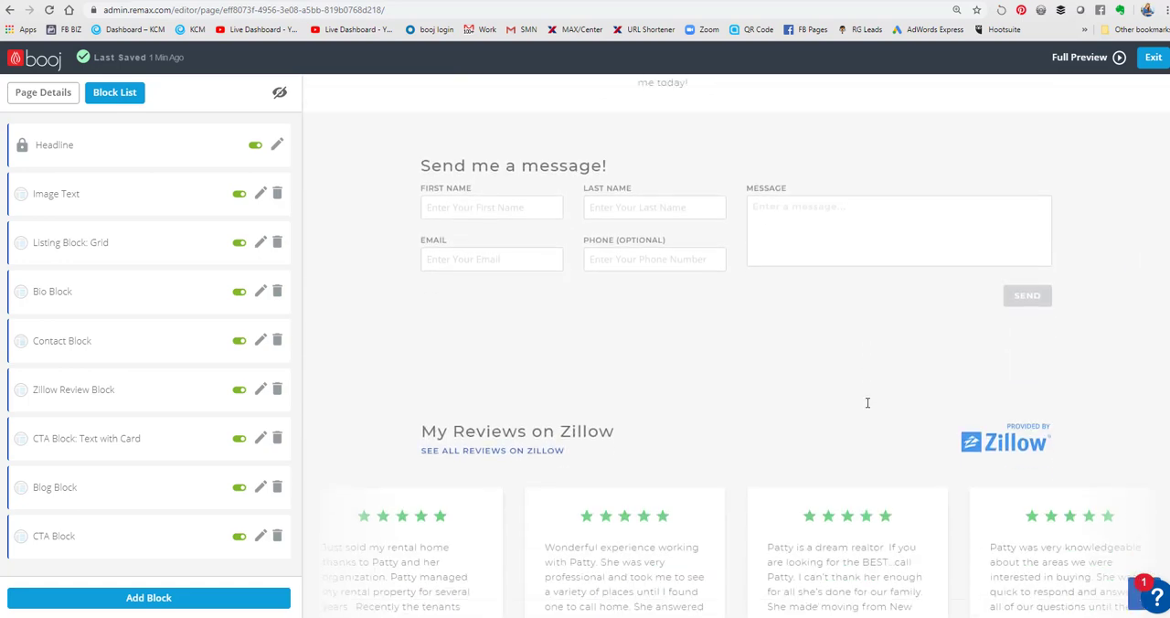
scroll(718, 446, down, 9)
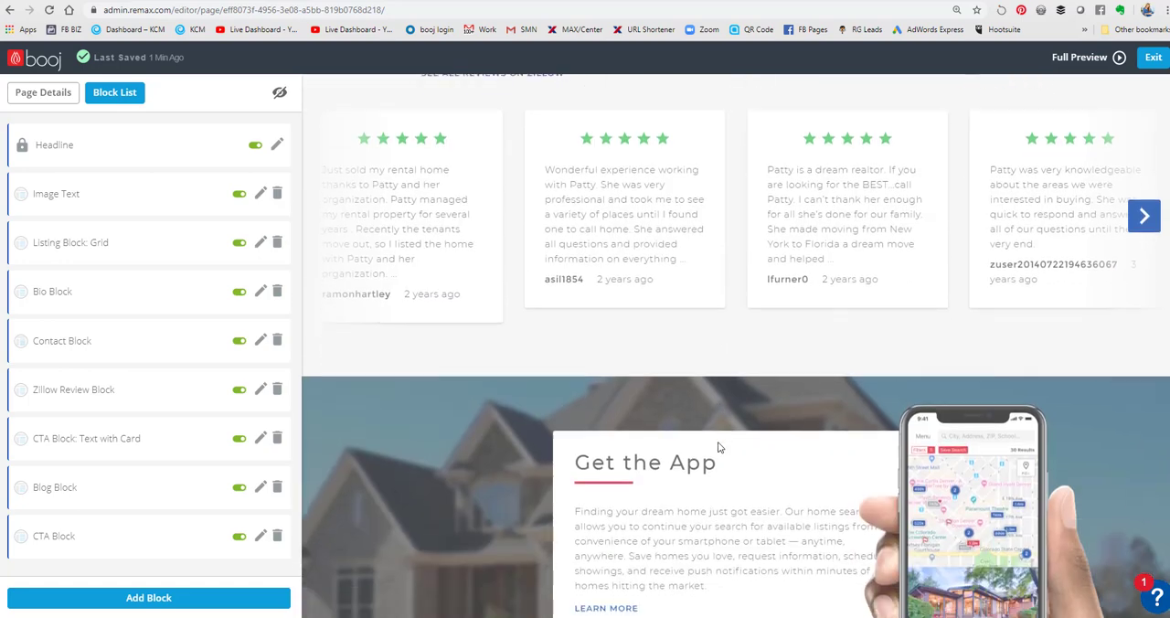
scroll(823, 411, down, 4)
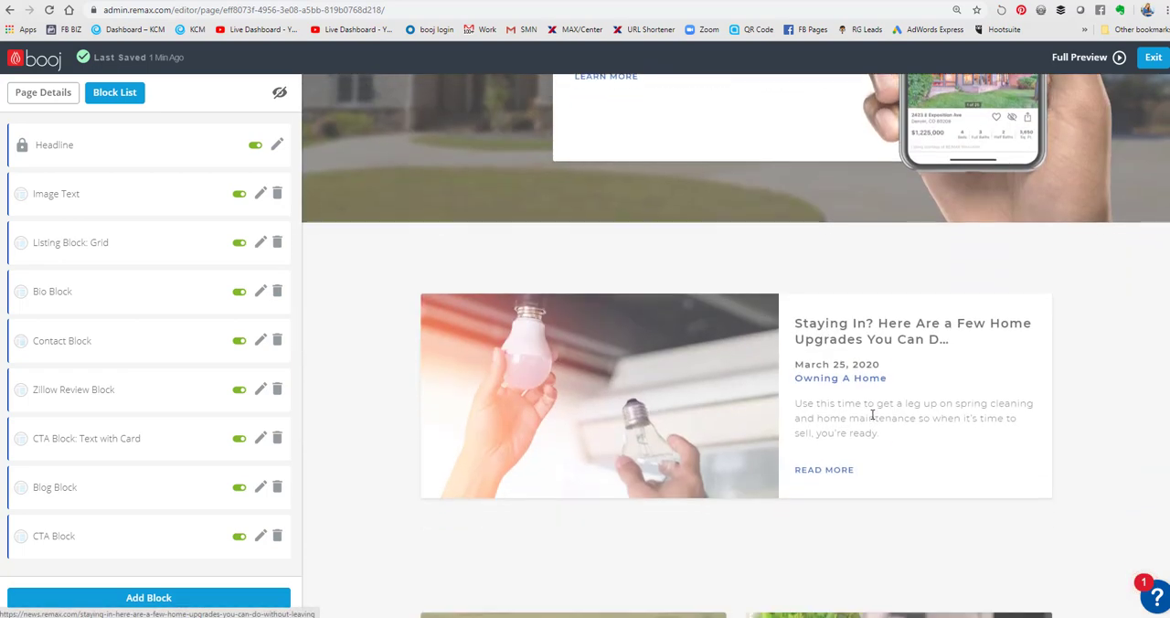
scroll(830, 414, down, 2)
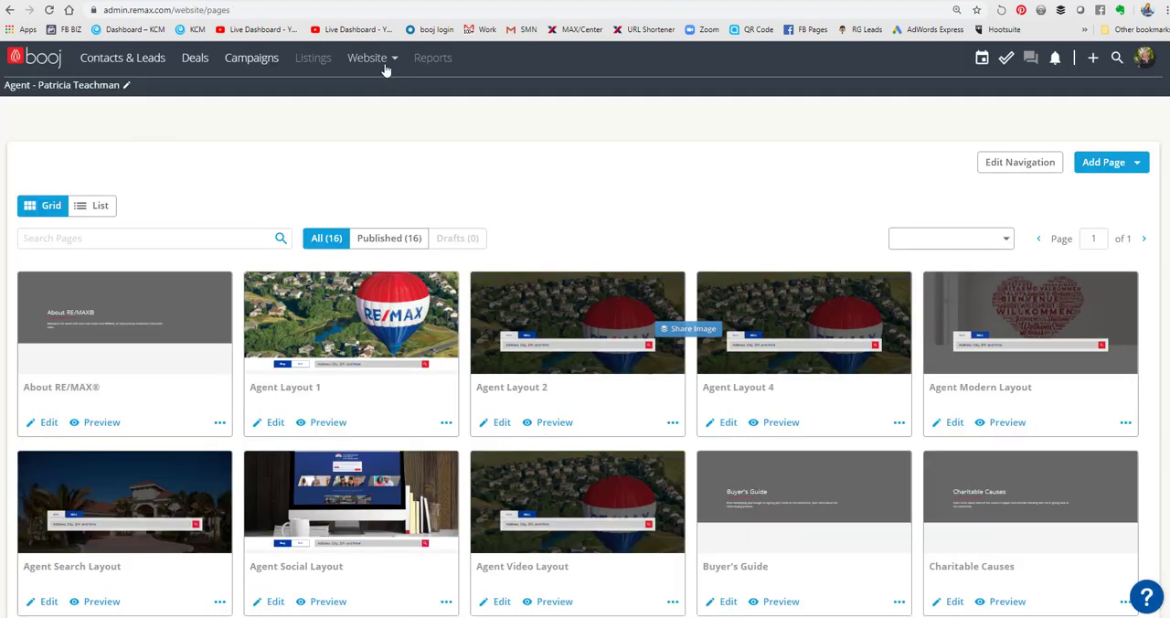
- Open the website's navigation page and examine the unlinked pages and the active menu structure
click(384, 65)
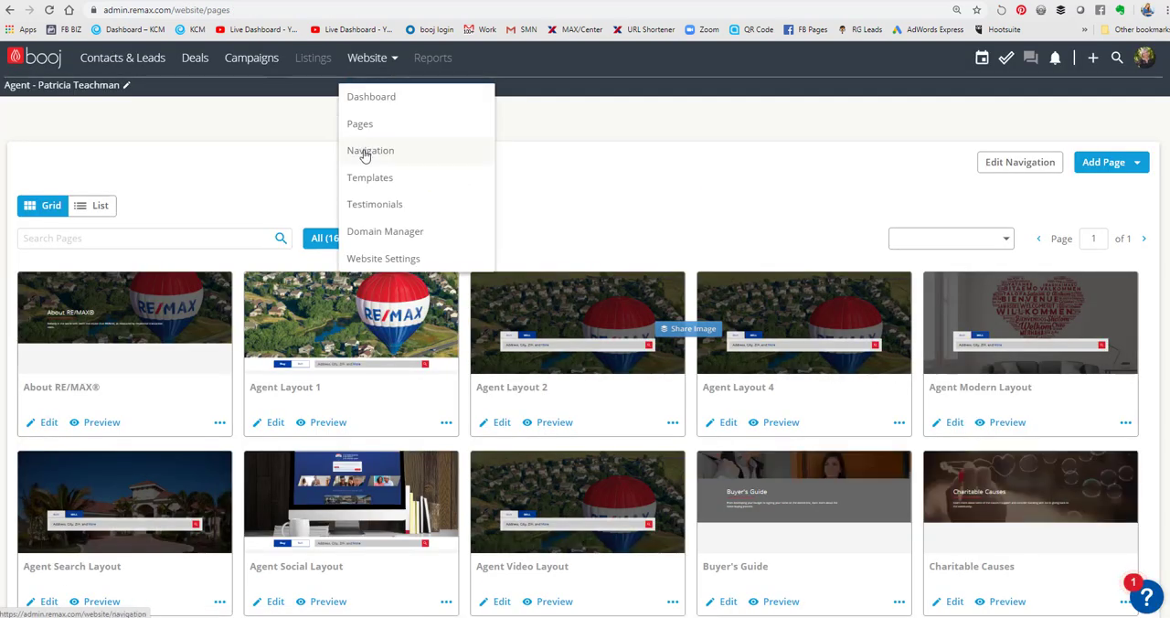
click(364, 155)
scroll(795, 329, down, 2)
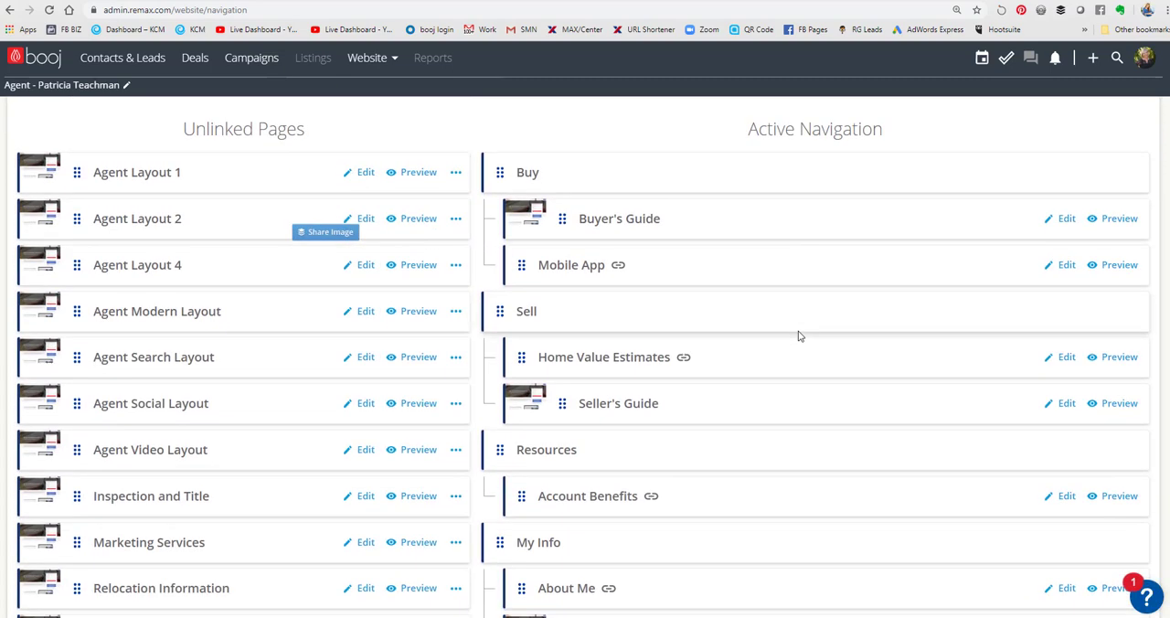
scroll(797, 336, down, 1)
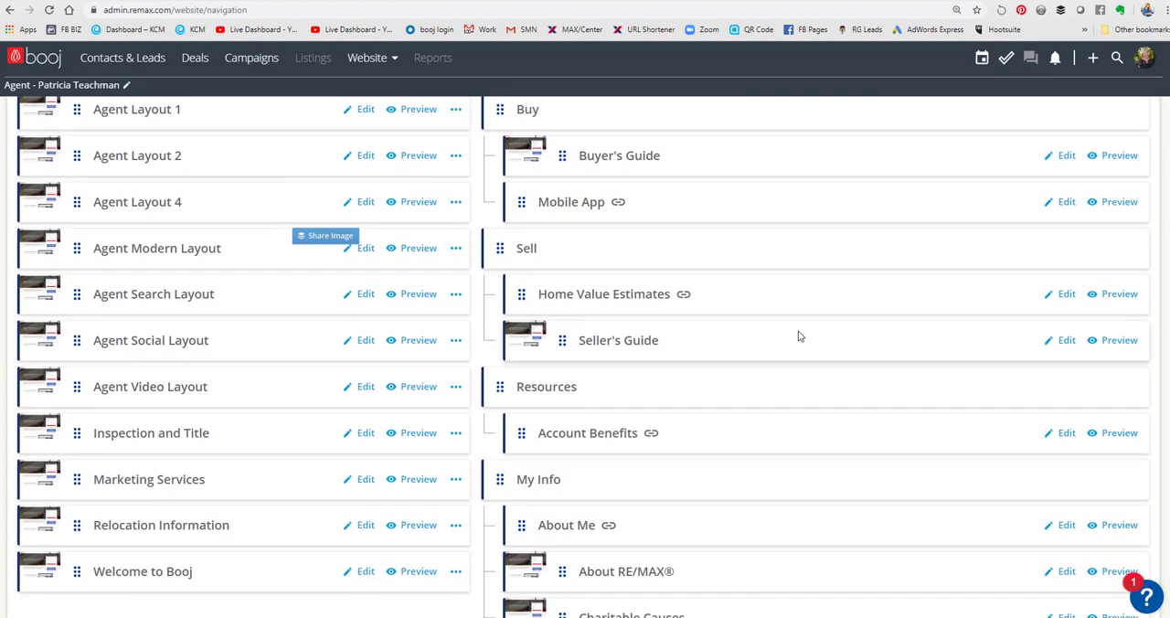
scroll(798, 336, up, 1)
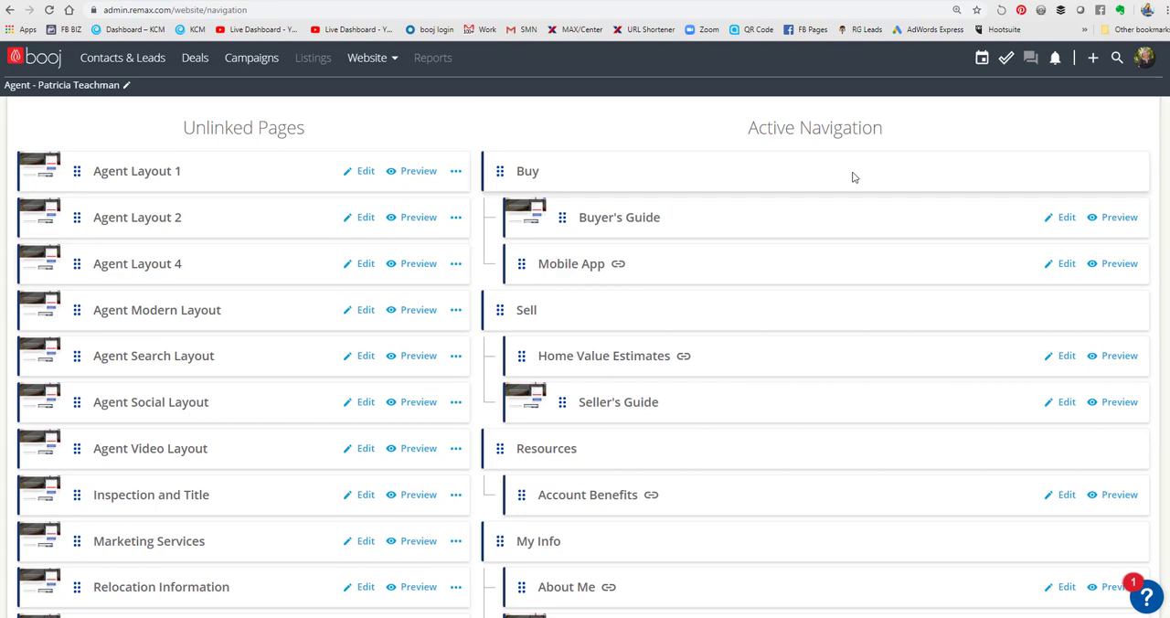
scroll(816, 343, down, 2)
scroll(814, 339, down, 2)
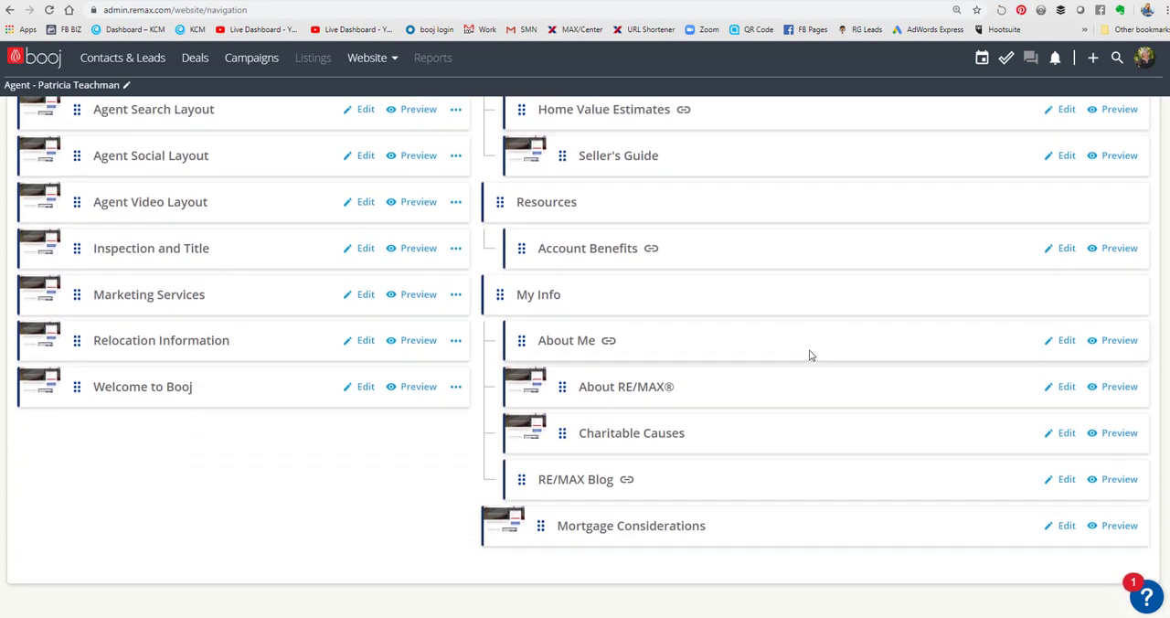
scroll(809, 351, up, 6)
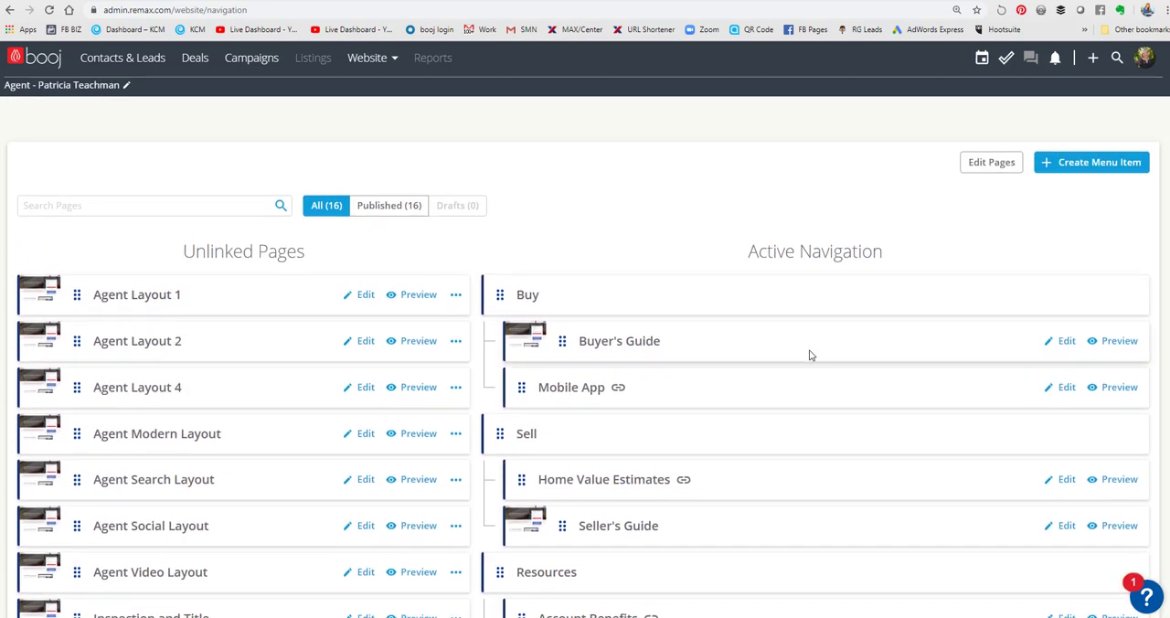
scroll(243, 238, down, 1)
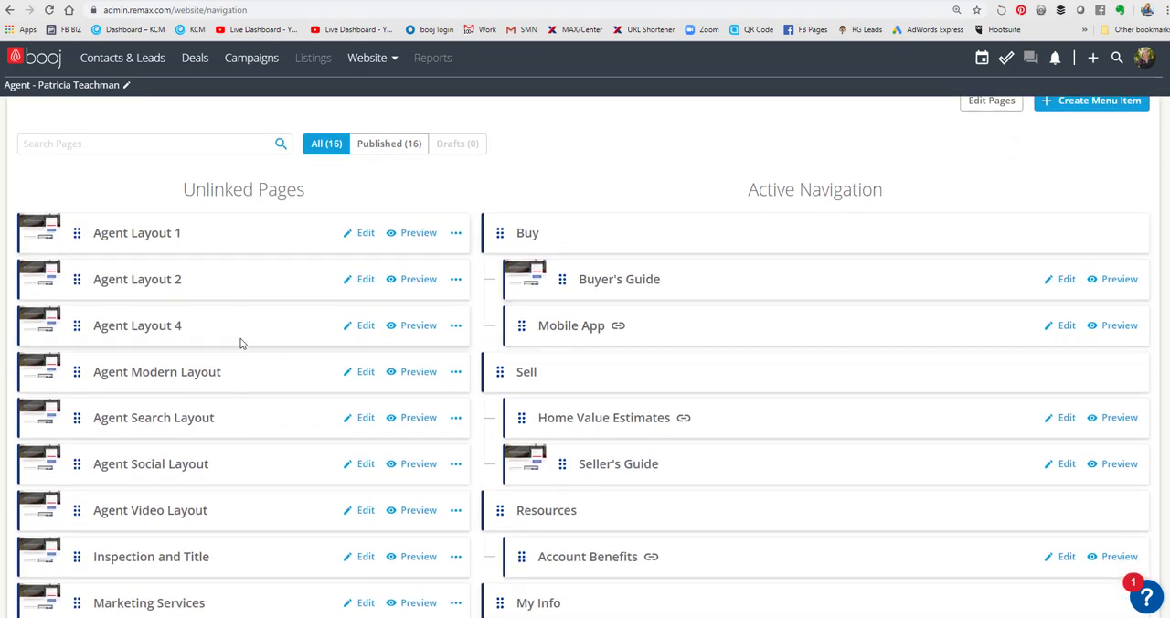
scroll(240, 340, down, 2)
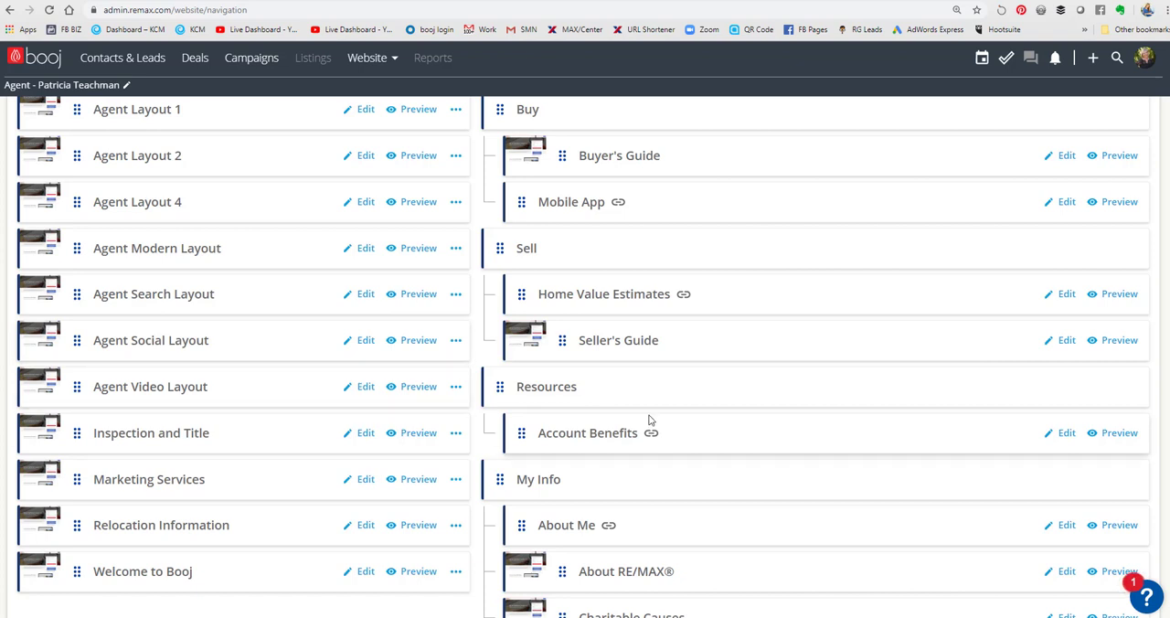
- Place the Inspection and Title and Relocation Information pages under Resources, and Marketing Services under Sell, in the active navigation
scroll(650, 420, up, 1)
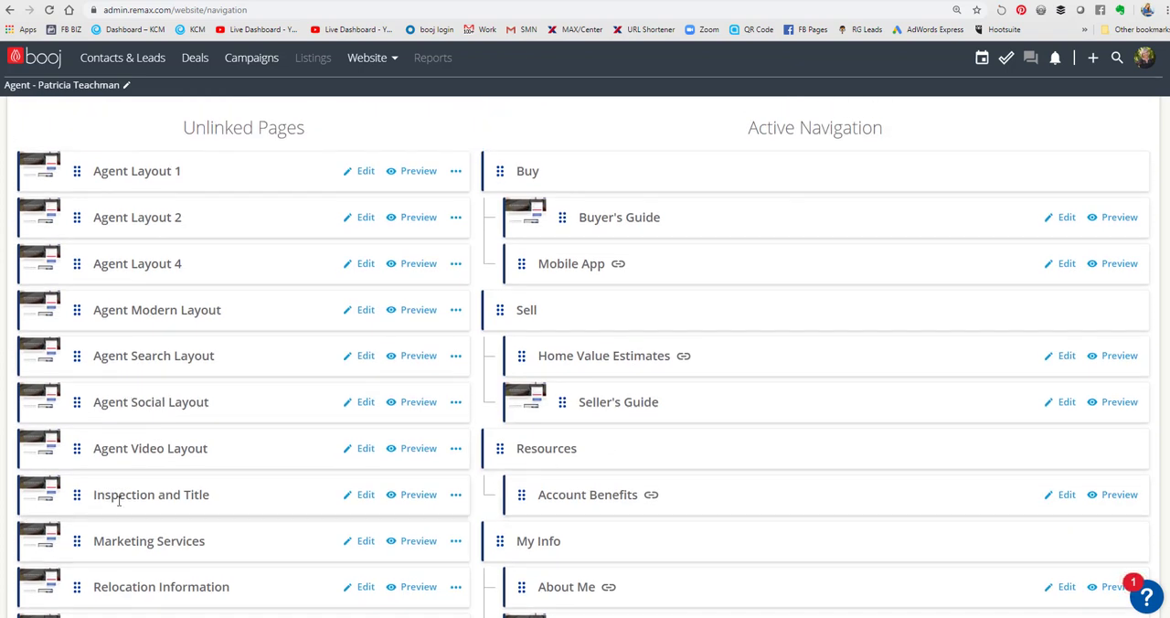
drag(80, 495, 575, 509)
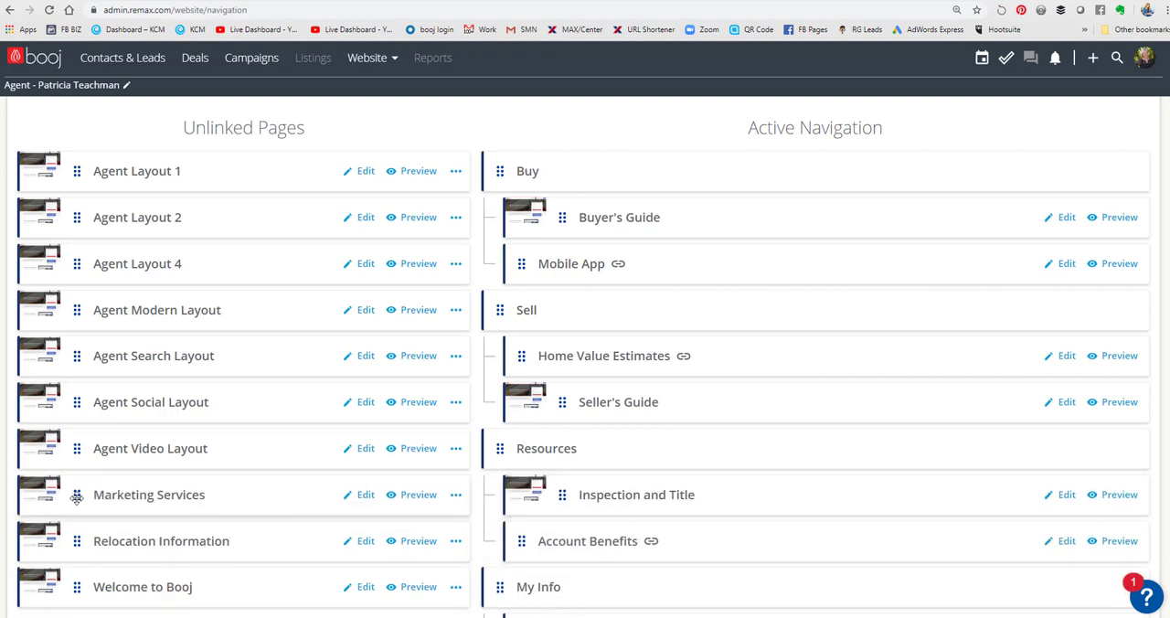
drag(77, 496, 559, 315)
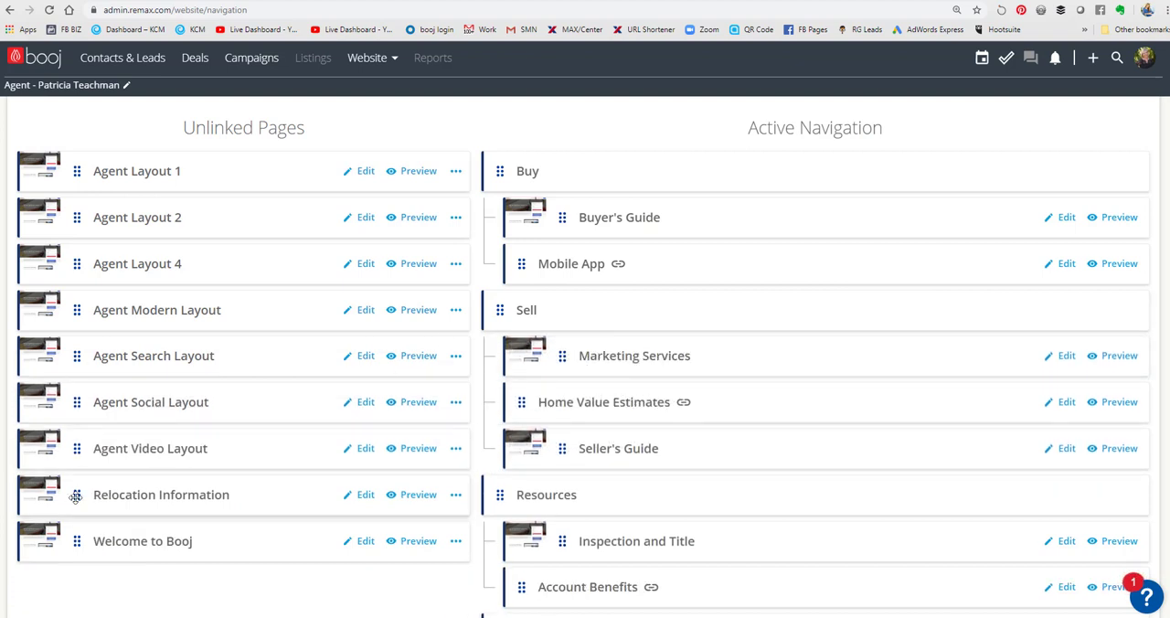
drag(76, 495, 615, 577)
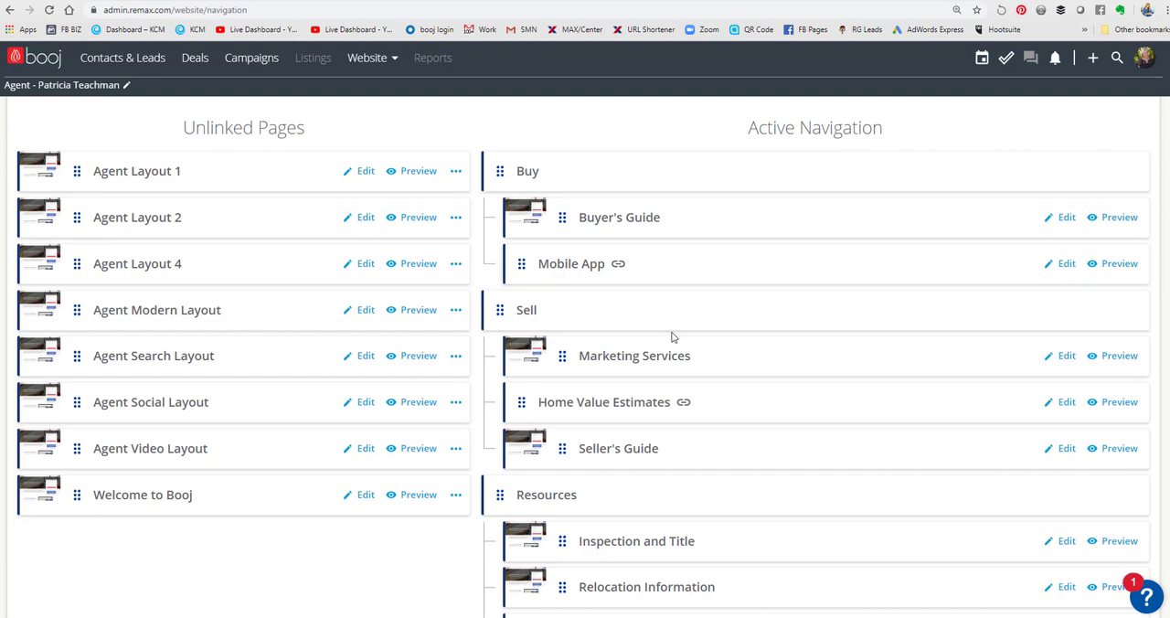
scroll(222, 448, up, 2)
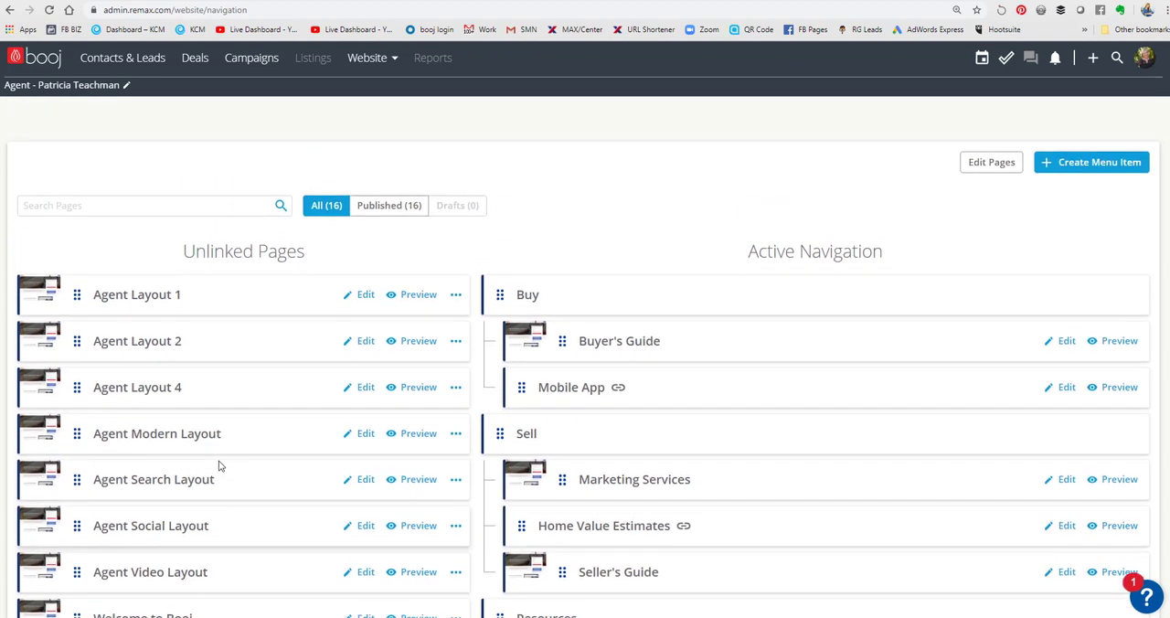
scroll(239, 473, down, 1)
scroll(237, 473, down, 5)
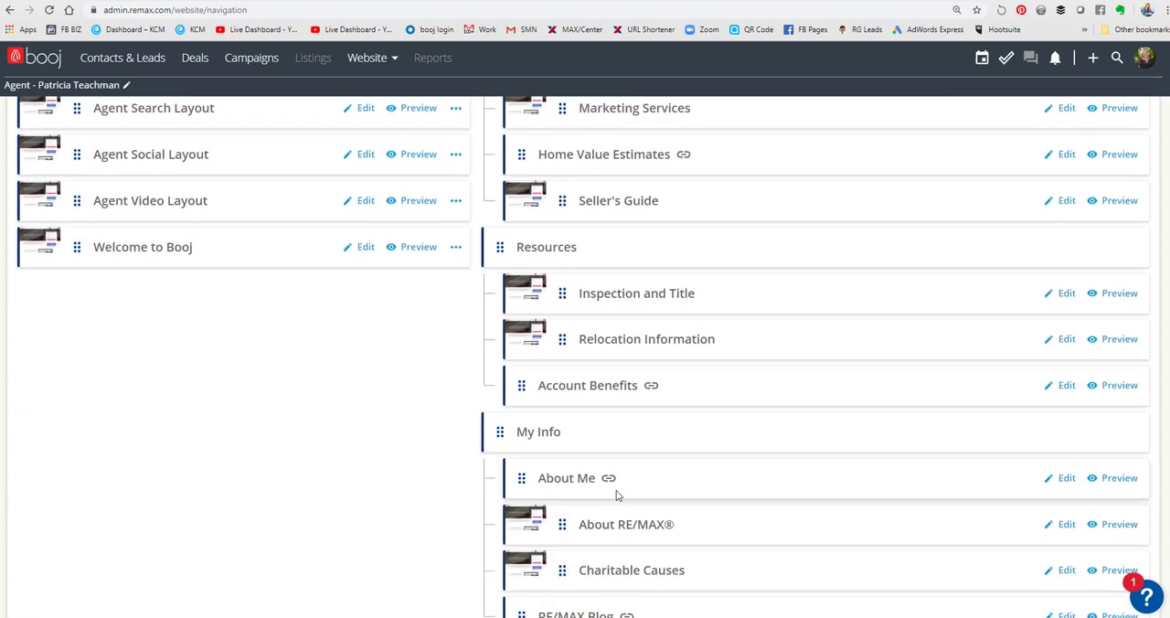
- Move the Mortgage Considerations page to the first position under Buy, above Buyer's Guide, in the active navigation
scroll(526, 592, up, 1)
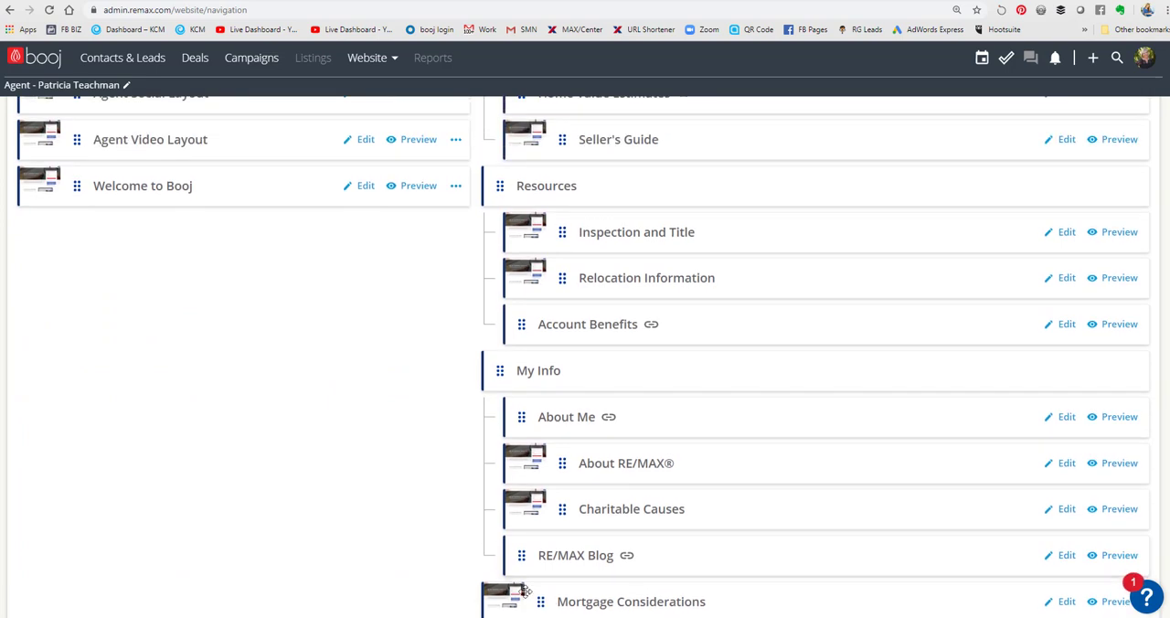
drag(549, 599, 567, 230)
scroll(883, 475, up, 3)
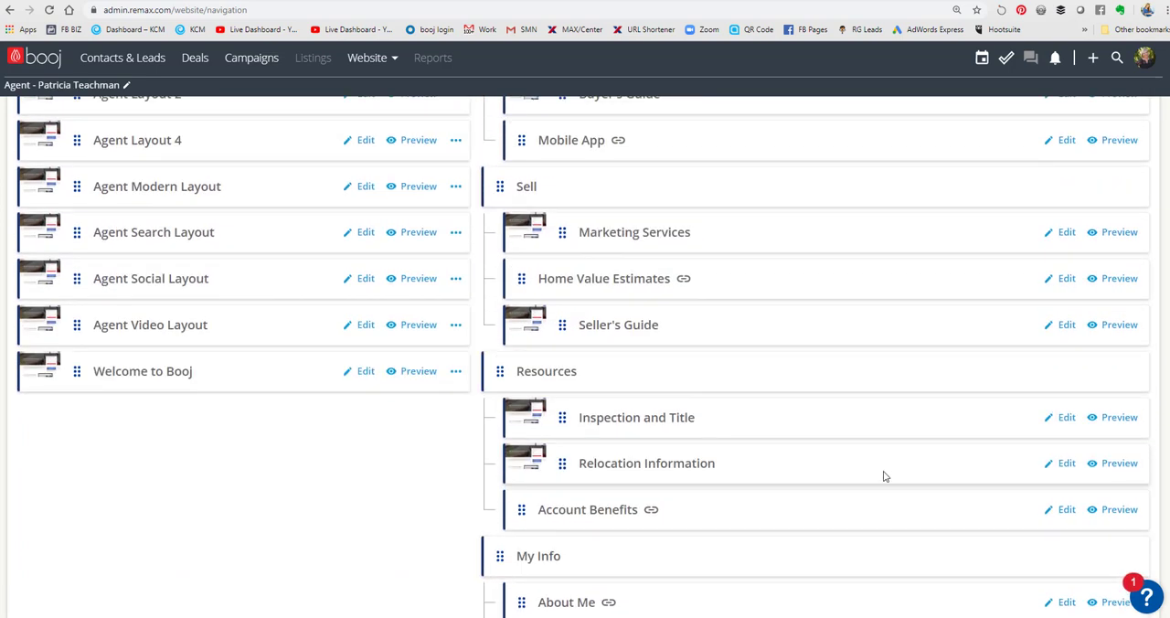
drag(564, 422, 562, 235)
scroll(685, 383, up, 1)
scroll(686, 384, up, 3)
drag(561, 481, 573, 343)
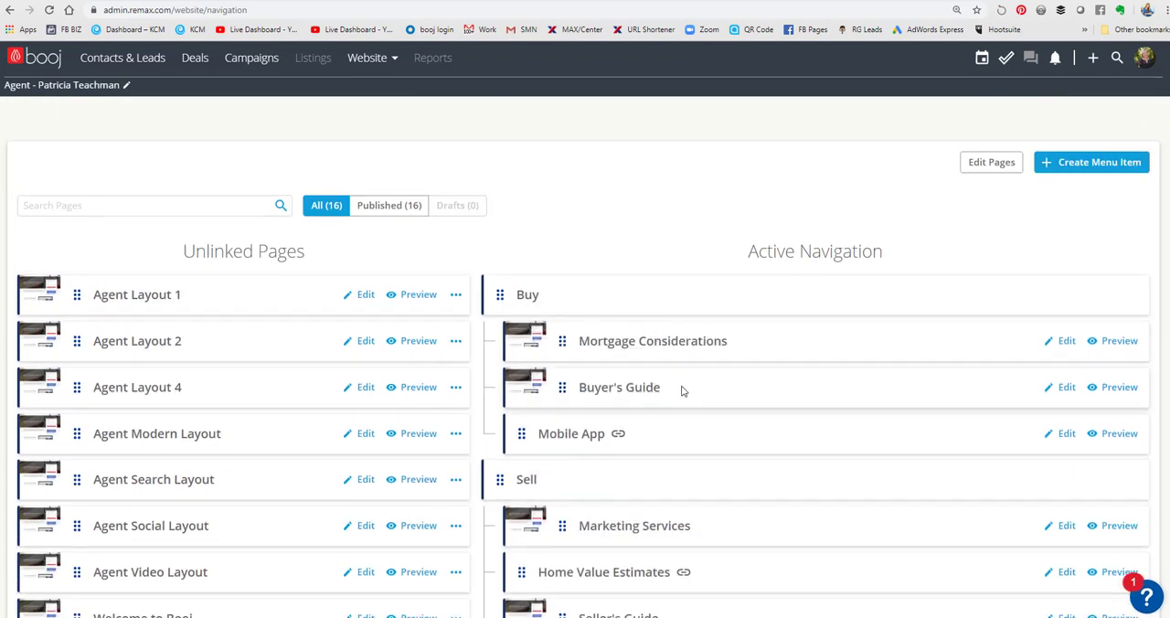
scroll(682, 393, down, 2)
scroll(683, 406, down, 3)
scroll(682, 422, up, 1)
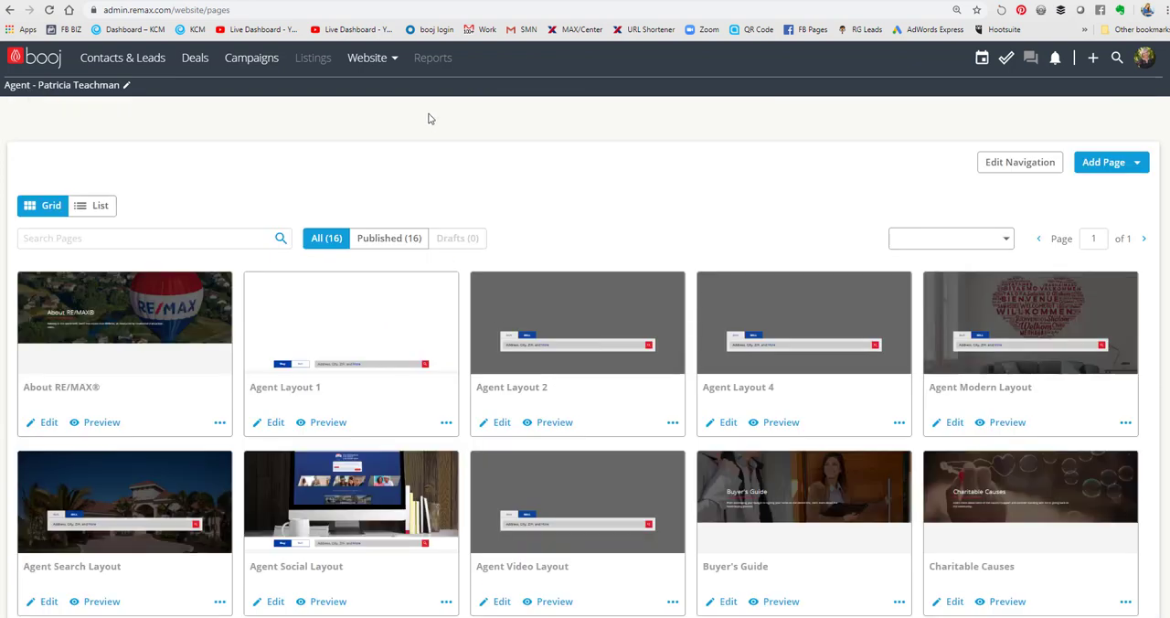
- Go to the website dashboard and open the agent's live website from its address
click(385, 64)
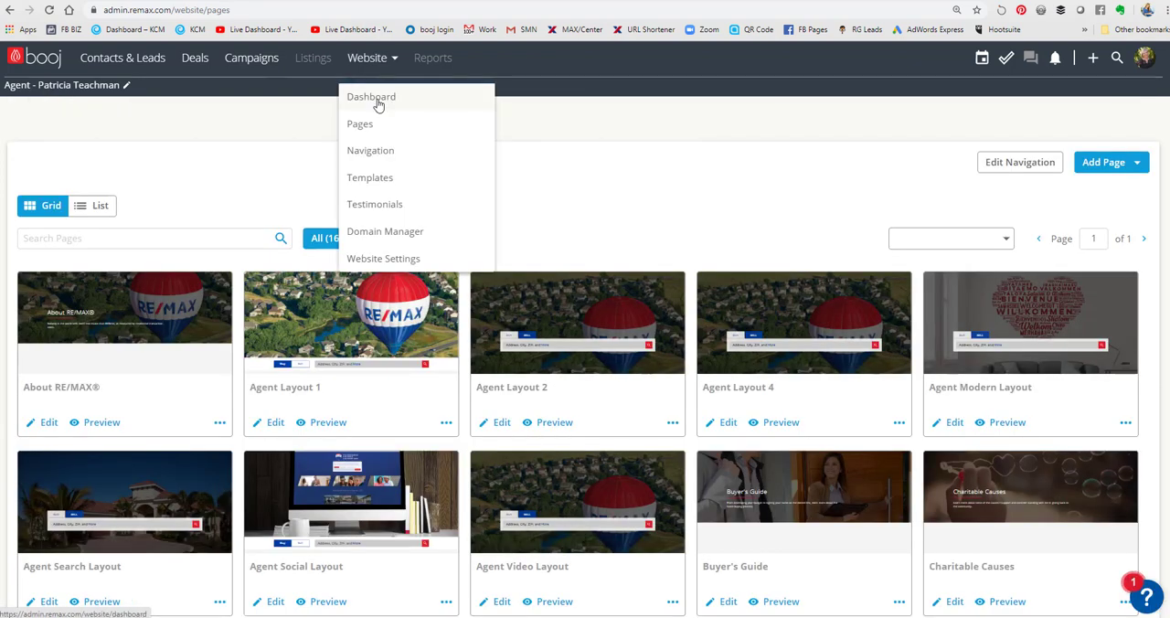
click(379, 105)
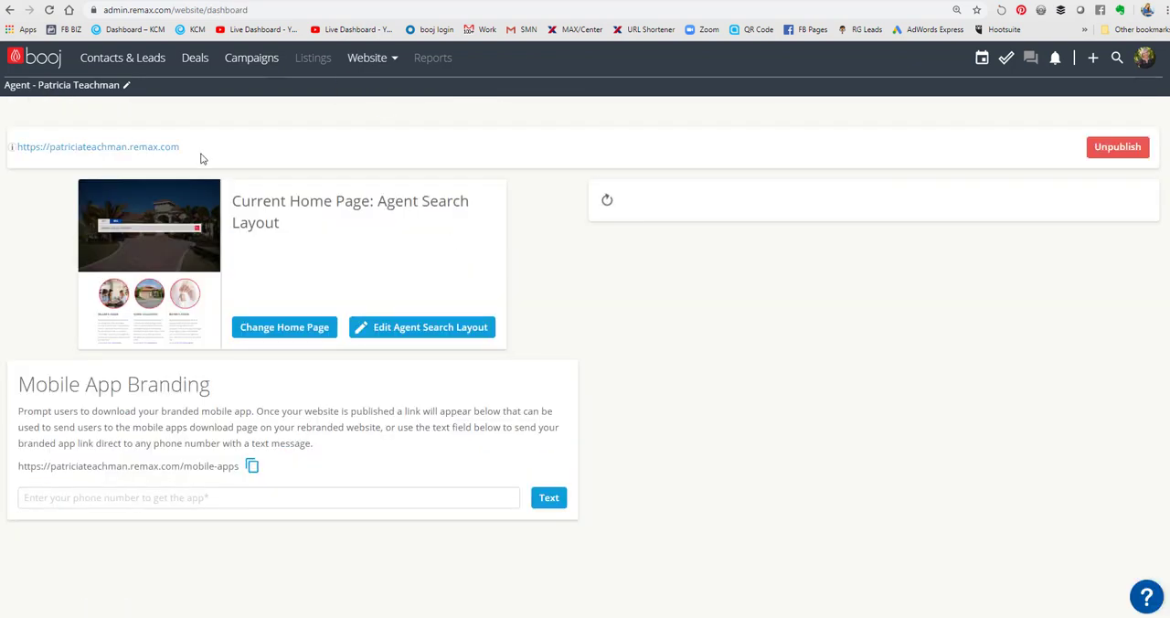
click(128, 147)
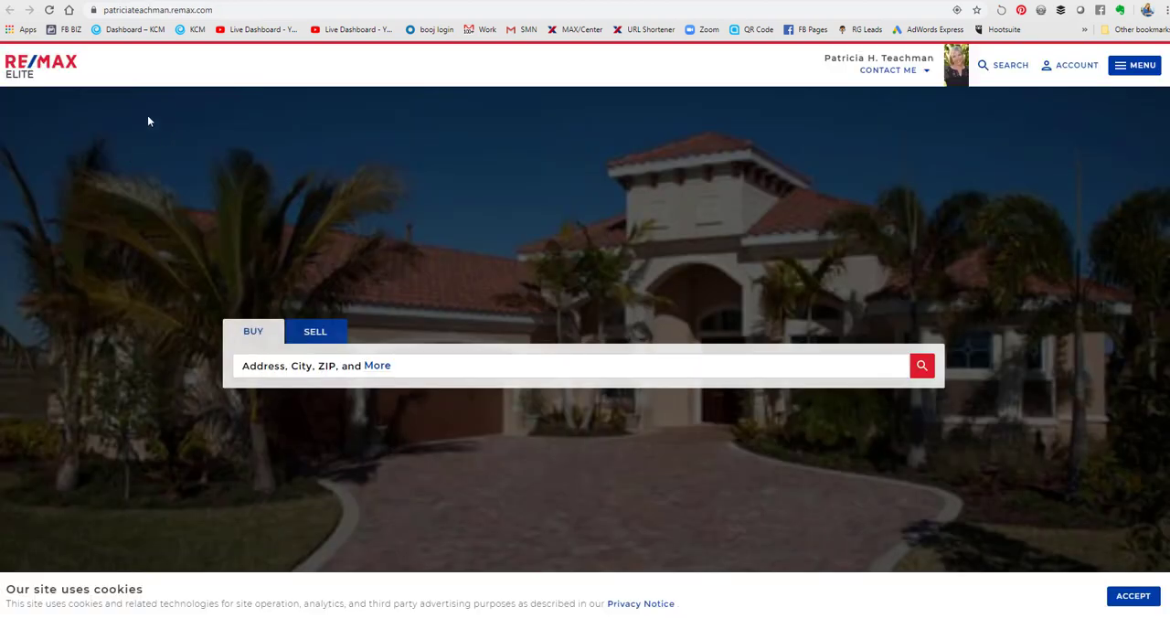
- Review the live home page from the search banner through guides, listings, bio, contact form, reviews, app and blog sections to the footer
scroll(689, 151, down, 2)
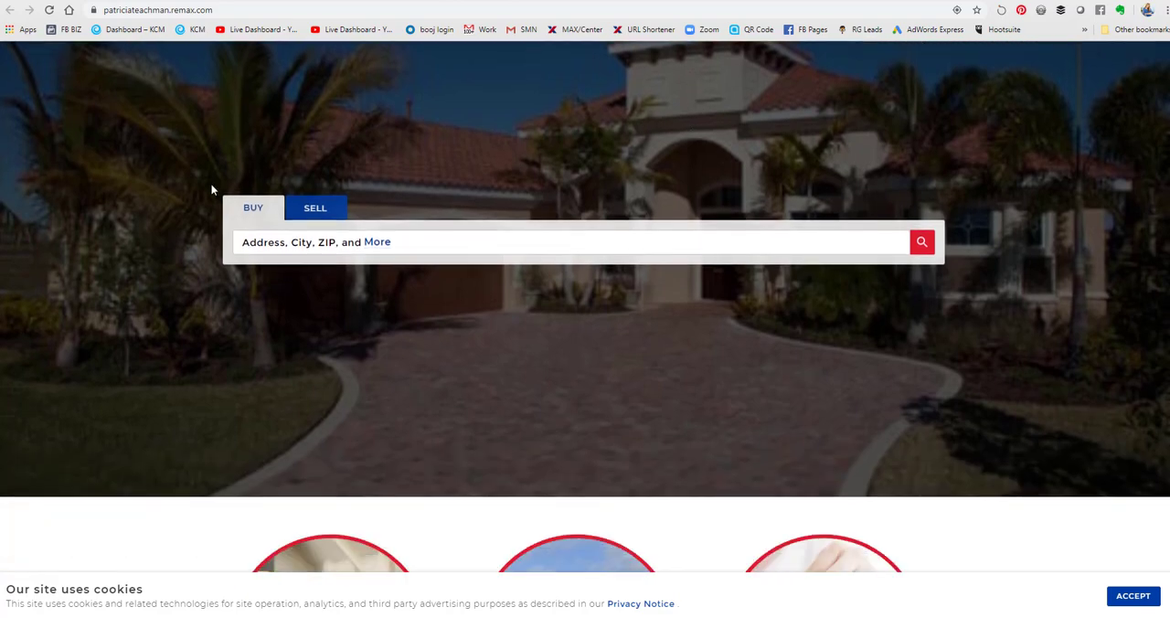
scroll(582, 282, up, 2)
scroll(599, 279, down, 3)
scroll(408, 292, down, 2)
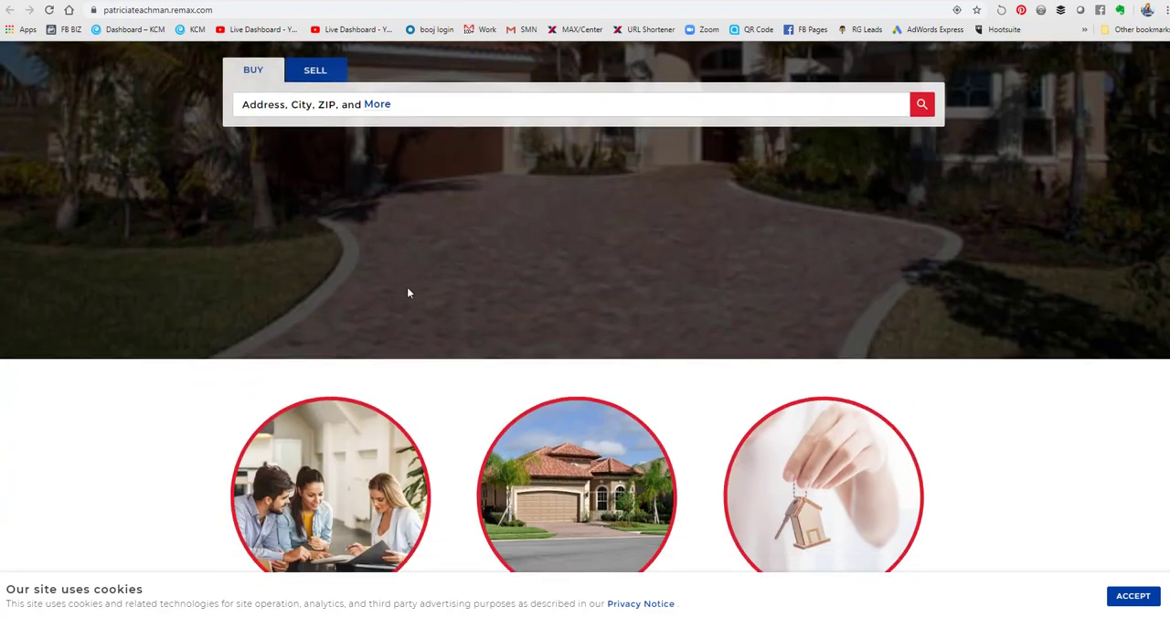
scroll(966, 326, down, 4)
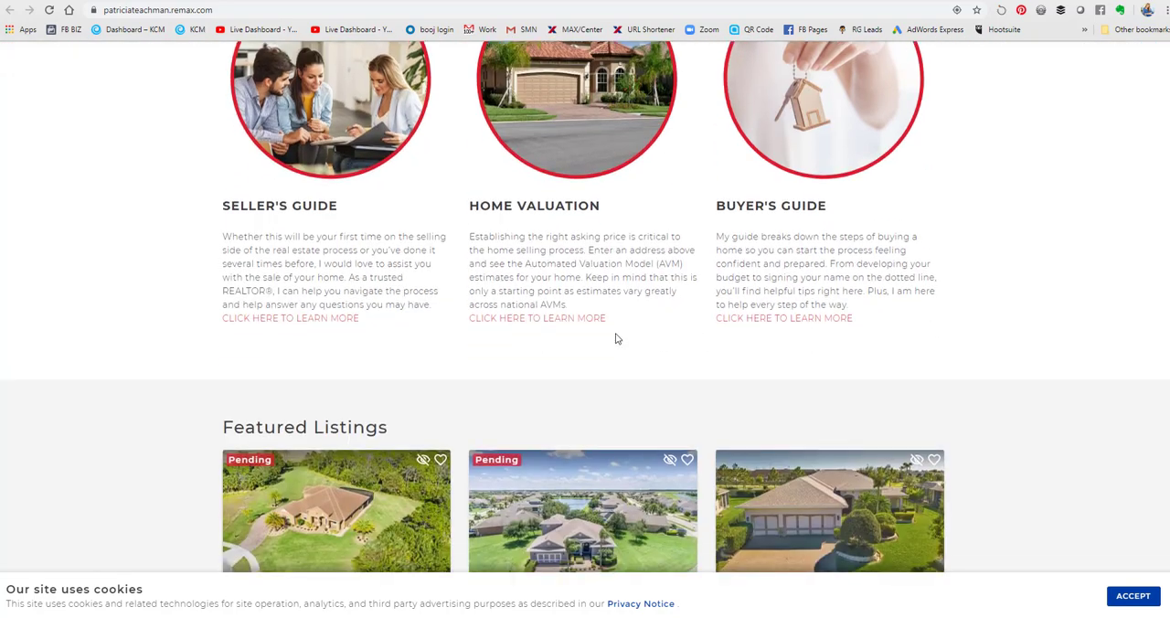
scroll(985, 348, down, 6)
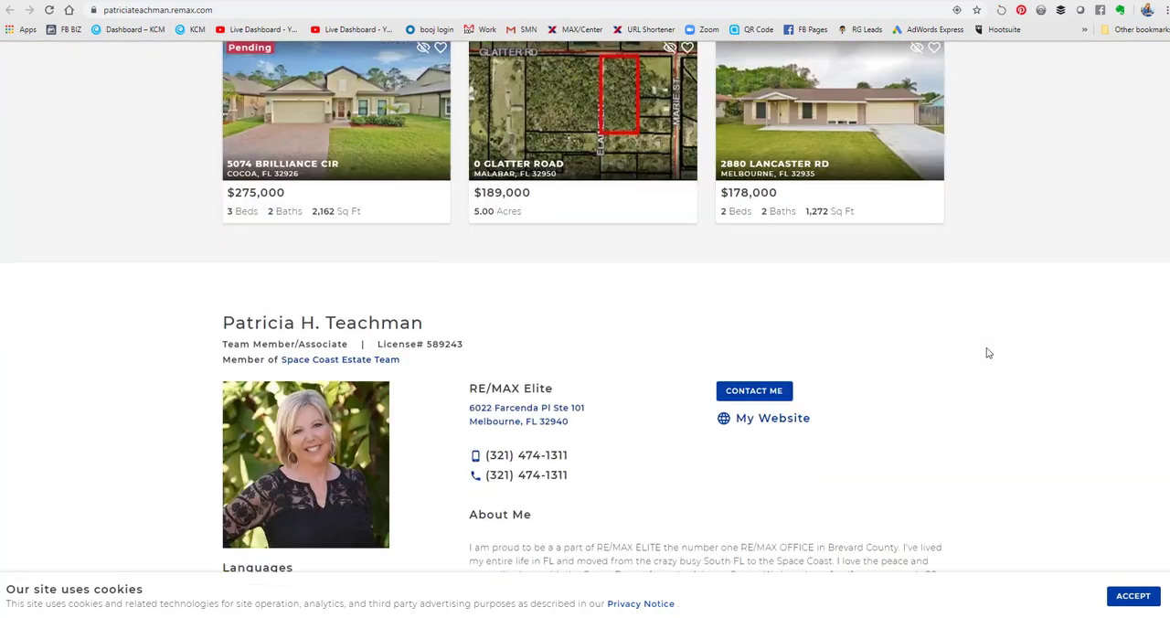
scroll(984, 347, up, 1)
scroll(495, 358, down, 3)
scroll(609, 342, up, 1)
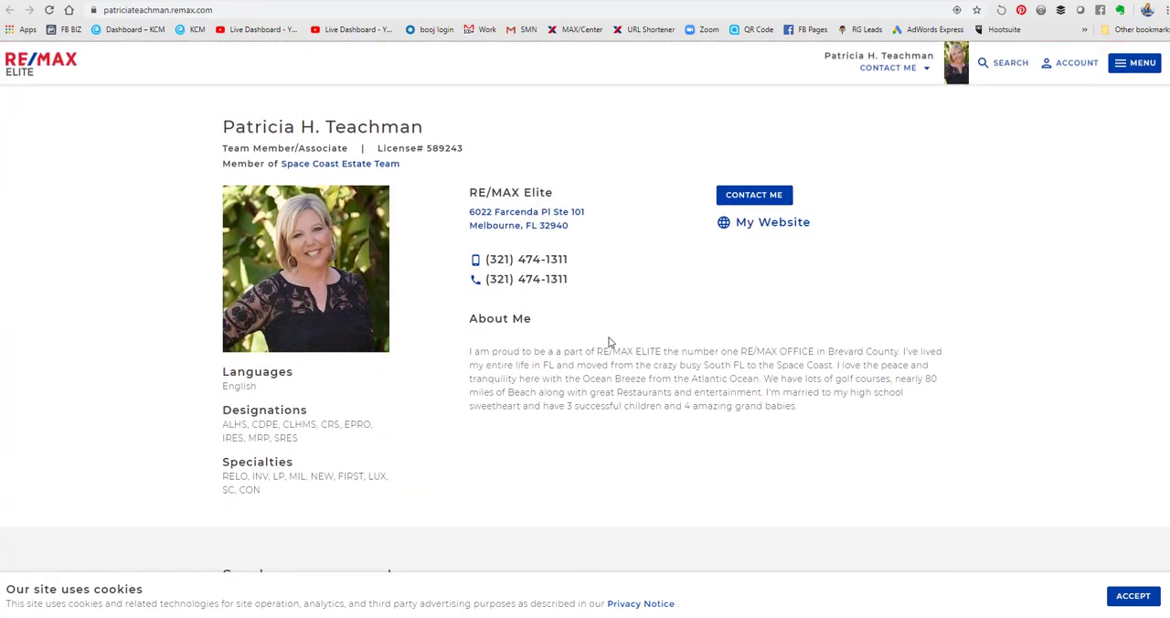
scroll(608, 342, down, 4)
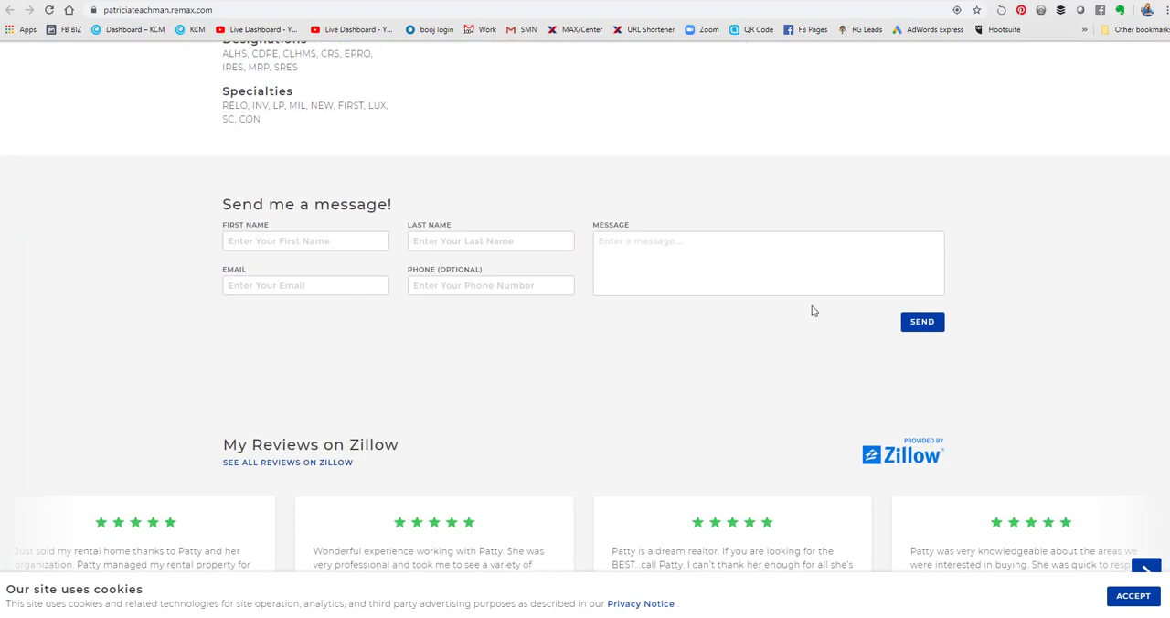
scroll(522, 358, down, 5)
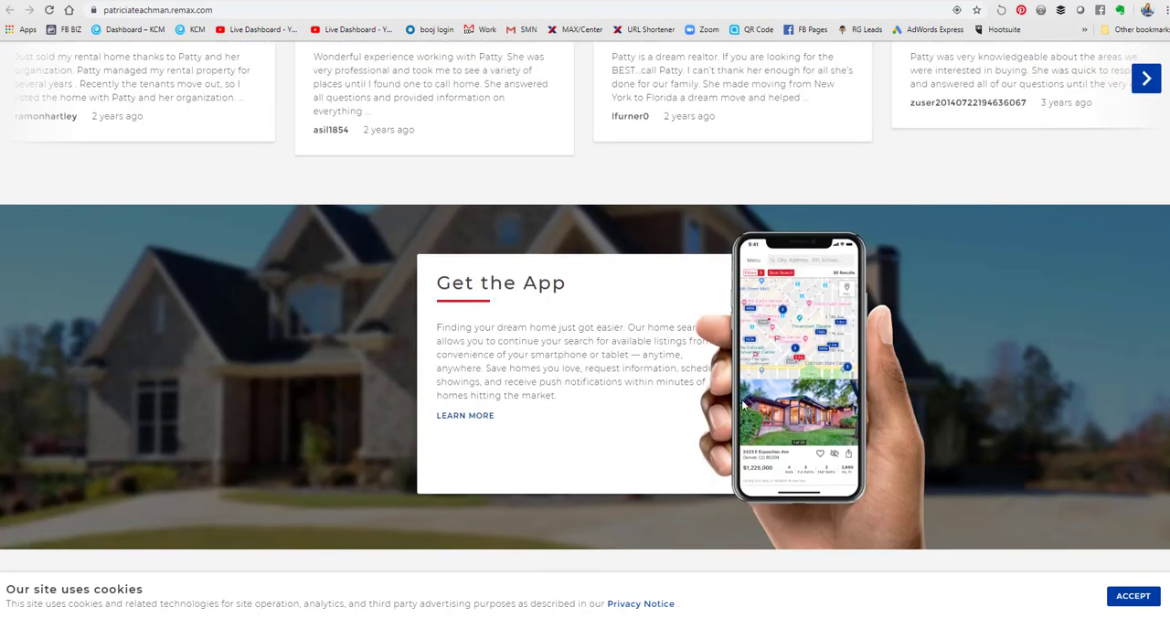
scroll(742, 404, down, 5)
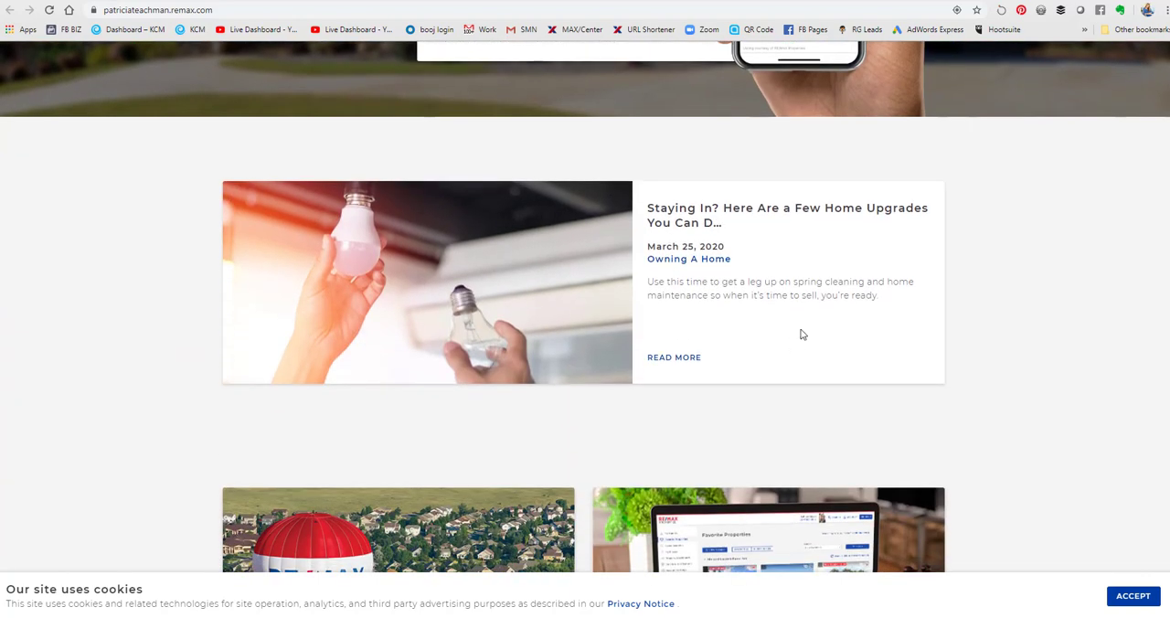
scroll(801, 334, down, 5)
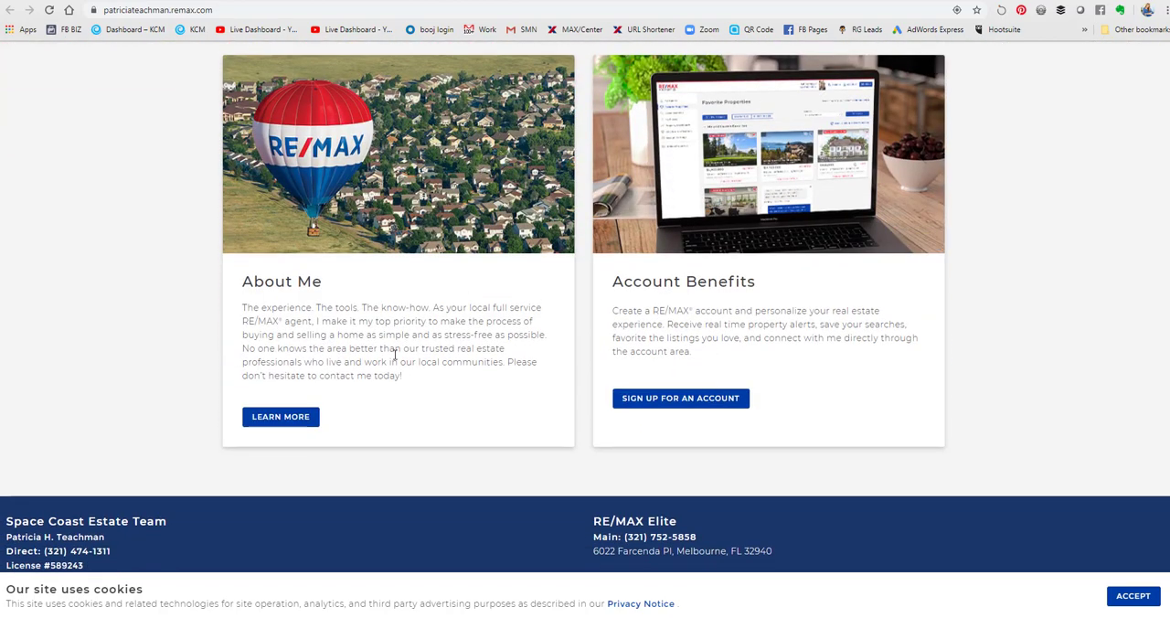
scroll(833, 380, down, 2)
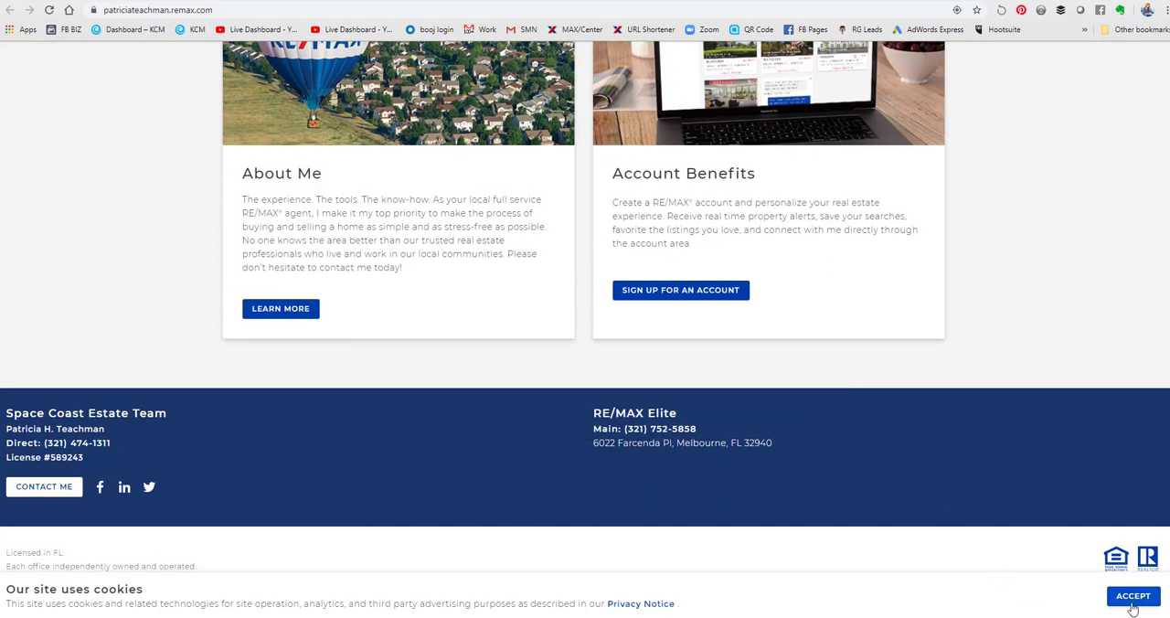
- Open the live site's navigation menu, check the pages listed under each heading, and close it
scroll(1060, 361, up, 10)
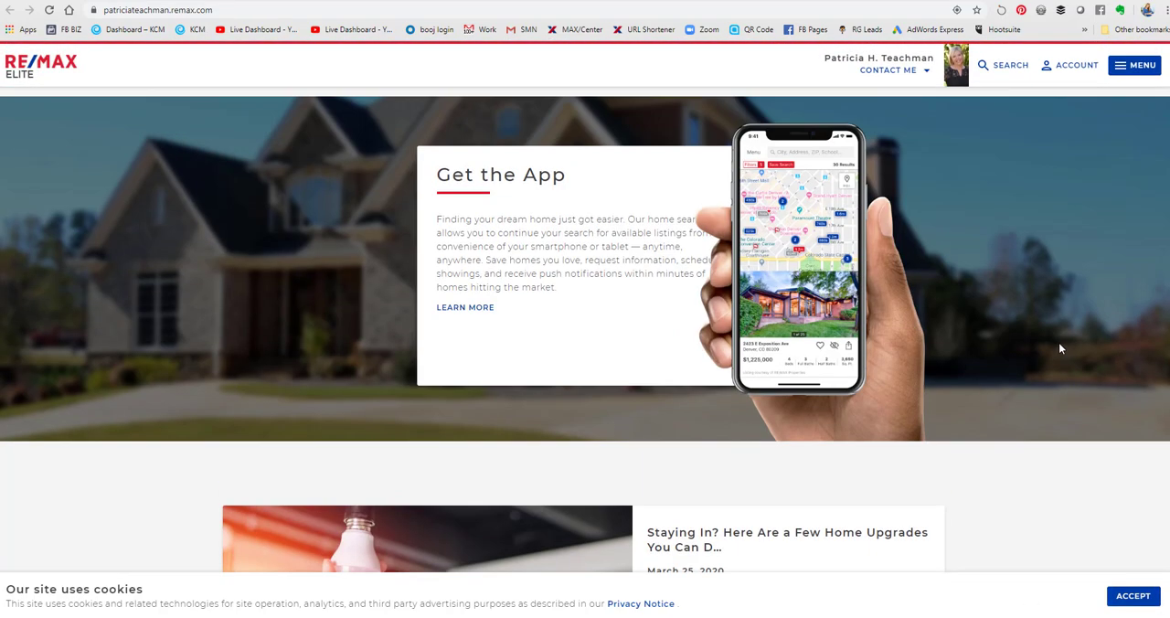
click(1135, 65)
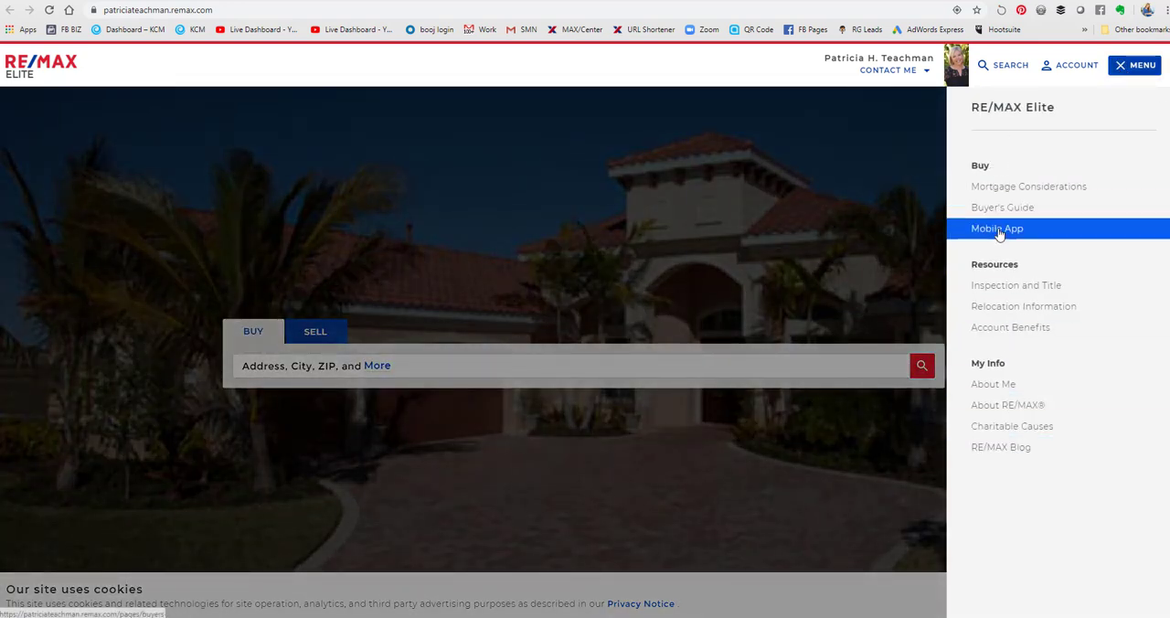
click(835, 240)
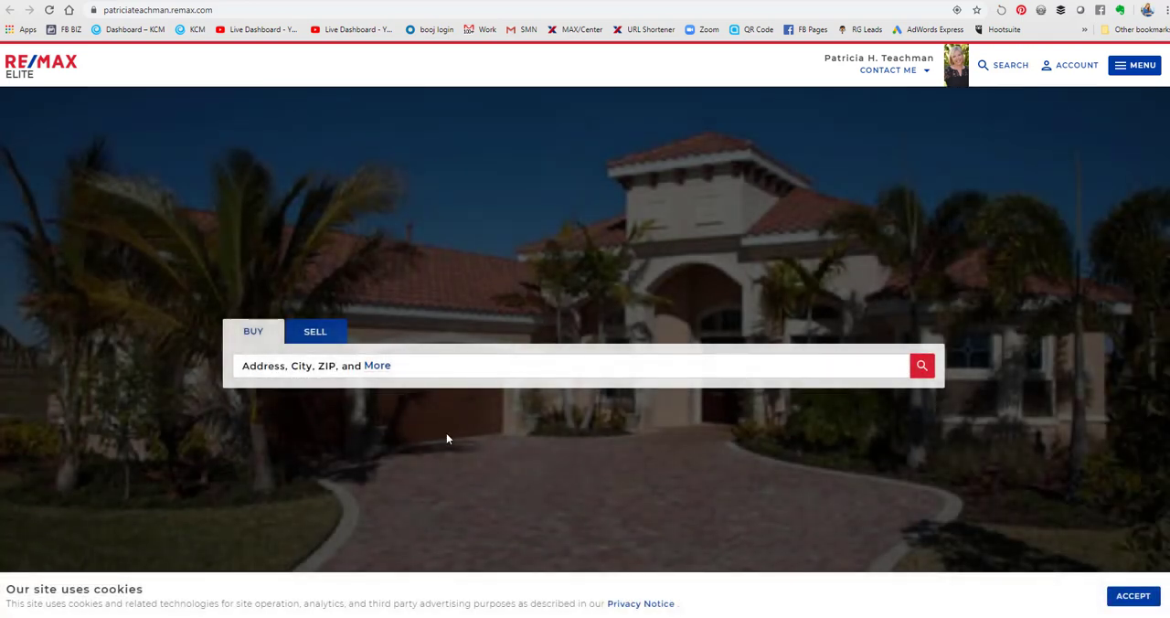